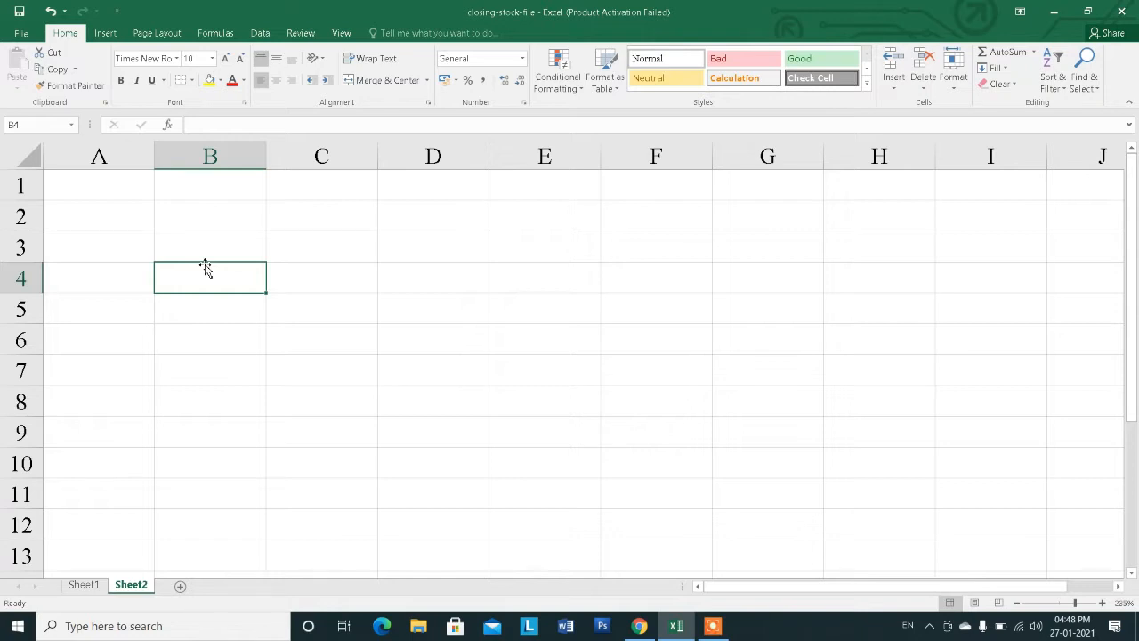
Enter the title "closing Stock" in cell A1.
left_click(140, 186)
type("clo")
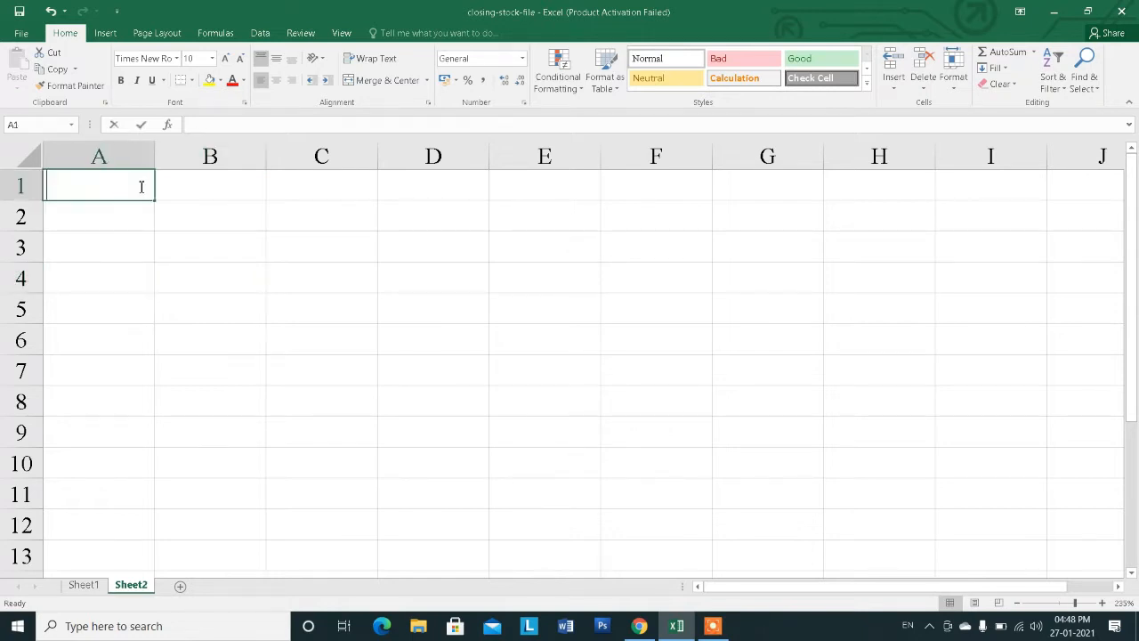
type("sing Stoc")
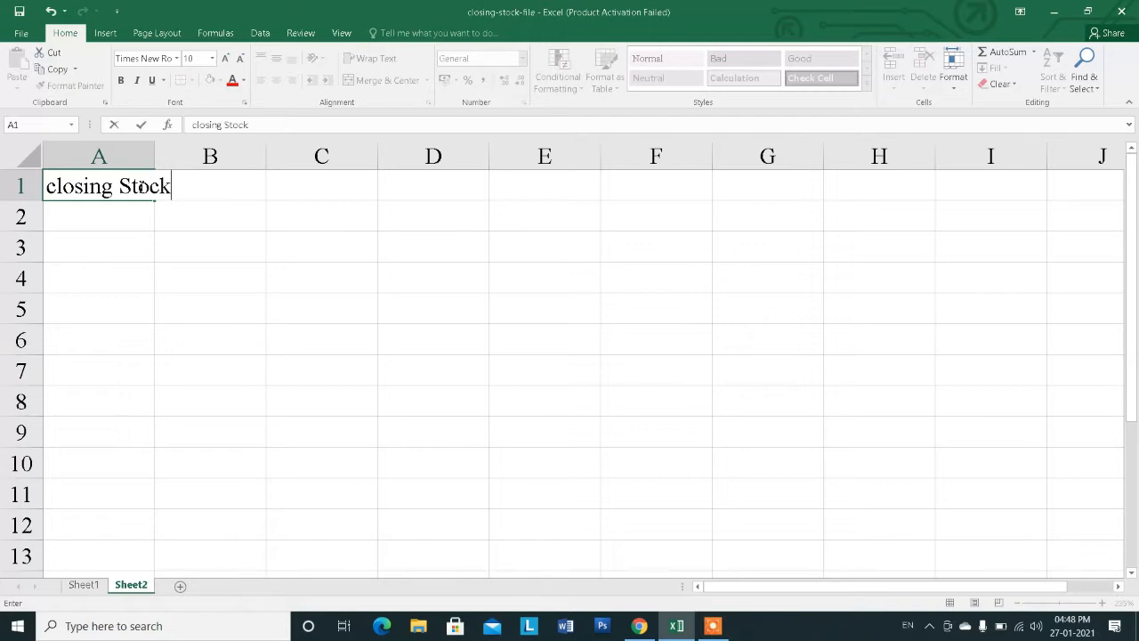
type("k")
left_click(234, 305)
Merge and center the title across cells A1:F1.
left_click_drag(152, 194, 635, 172)
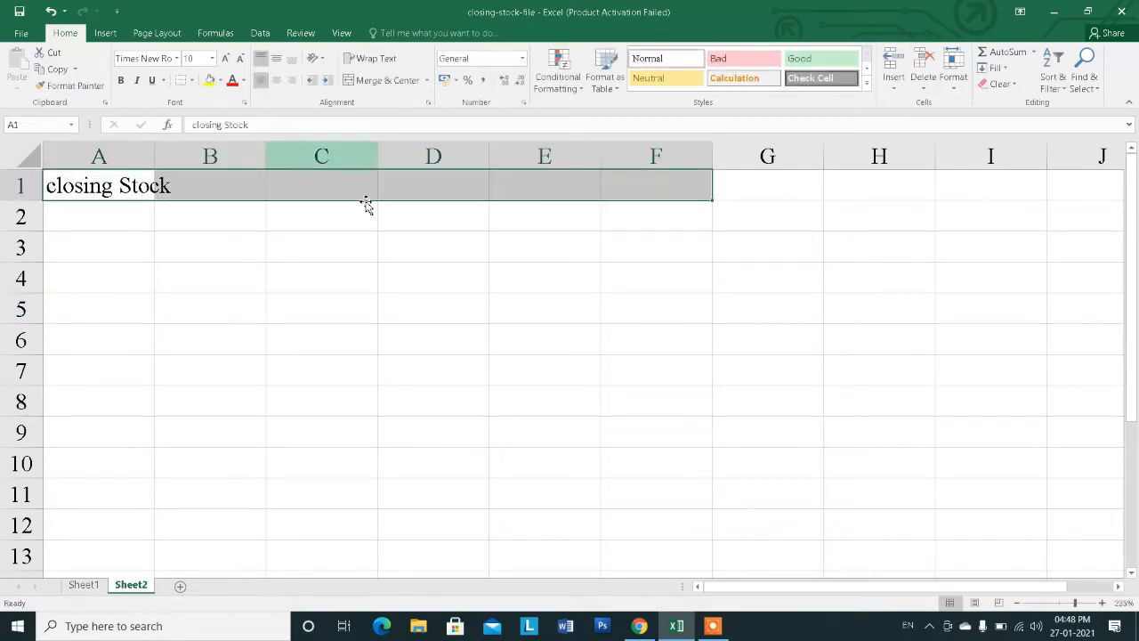
left_click(401, 277)
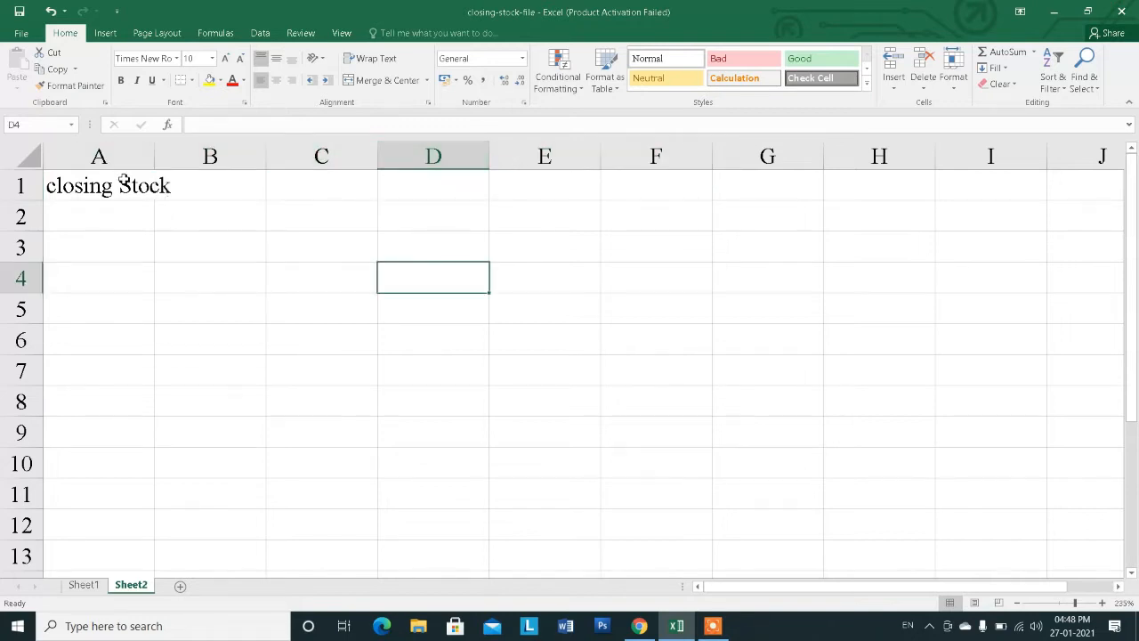
left_click_drag(123, 181, 609, 154)
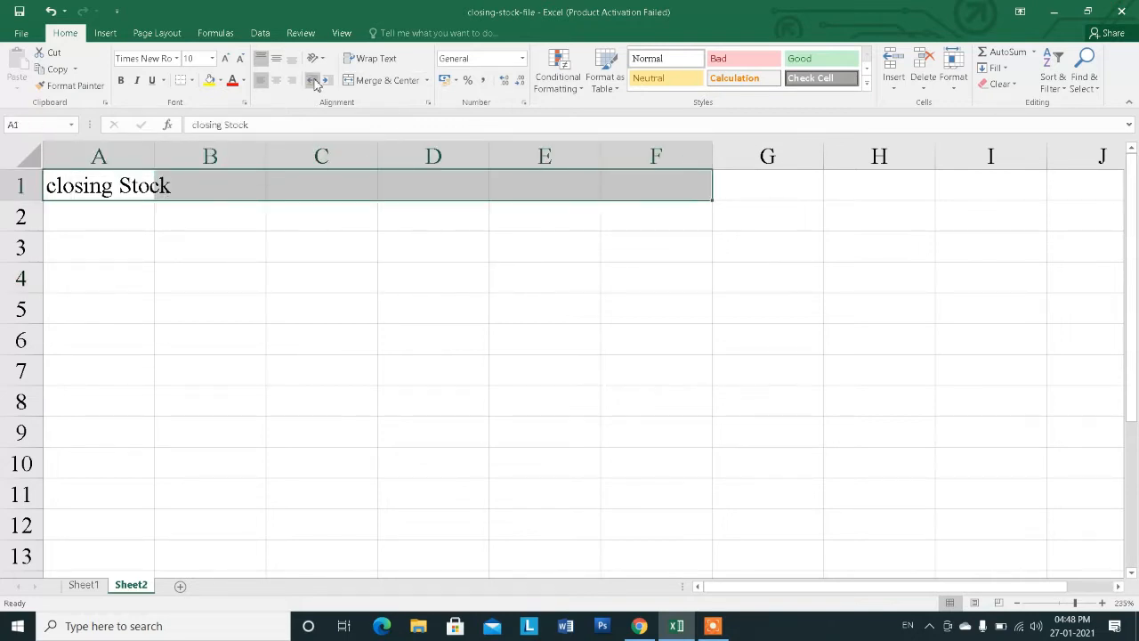
left_click(365, 80)
left_click(318, 302)
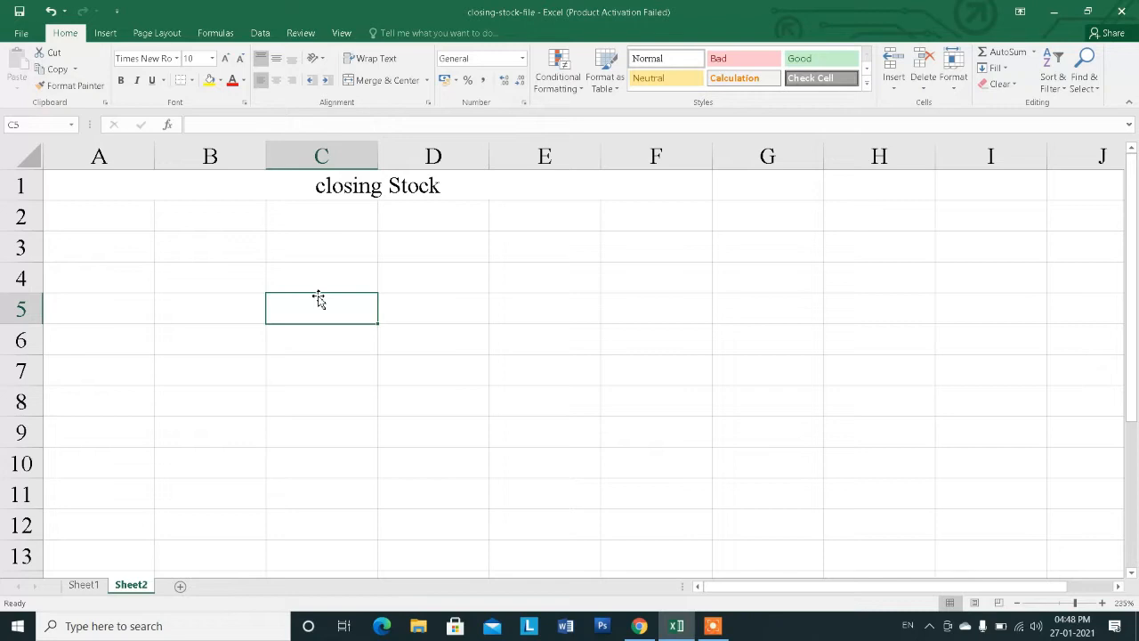
Narrow column A slightly.
left_click(124, 215)
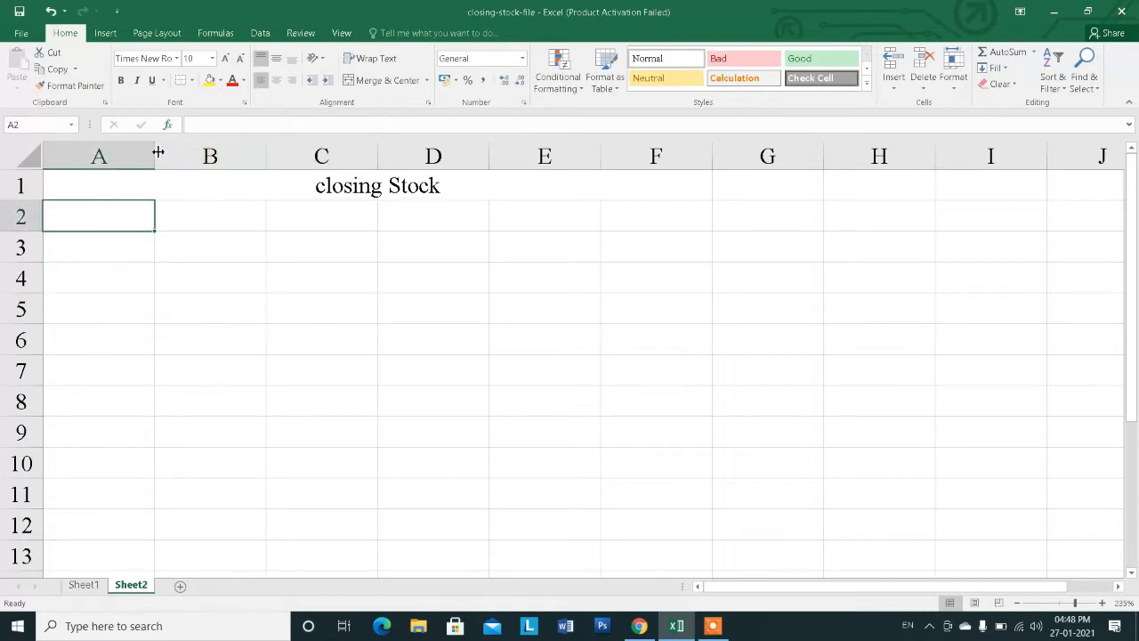
left_click_drag(158, 153, 134, 153)
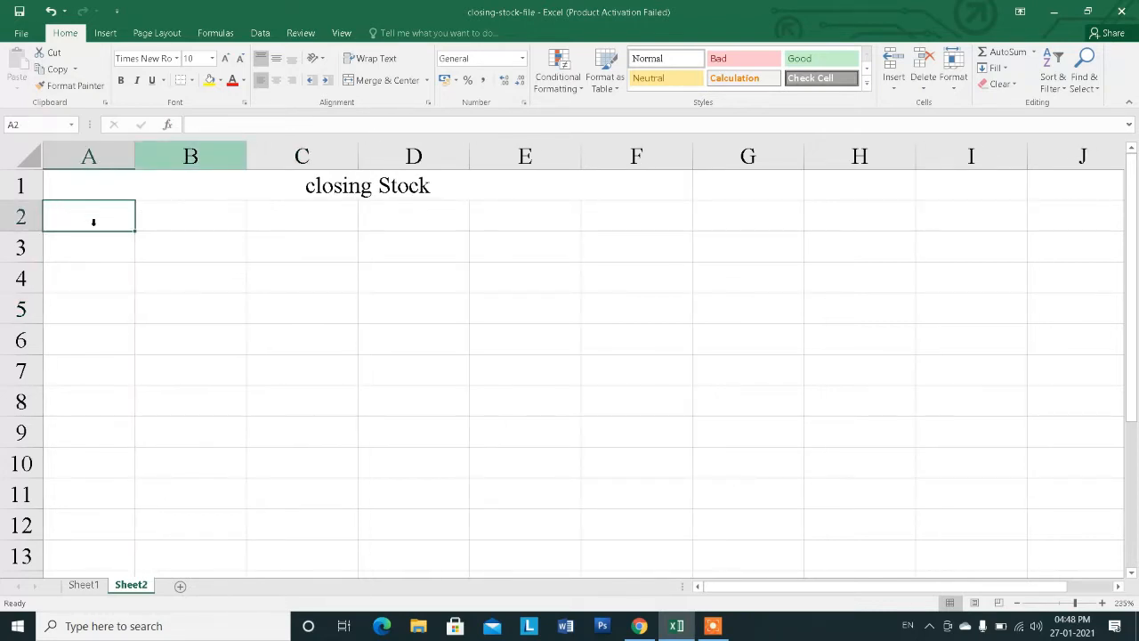
left_click(111, 280)
Enter the header "S.N." in A2 and fill A3:A10 with the serial numbers 1 to 8.
left_click(104, 219)
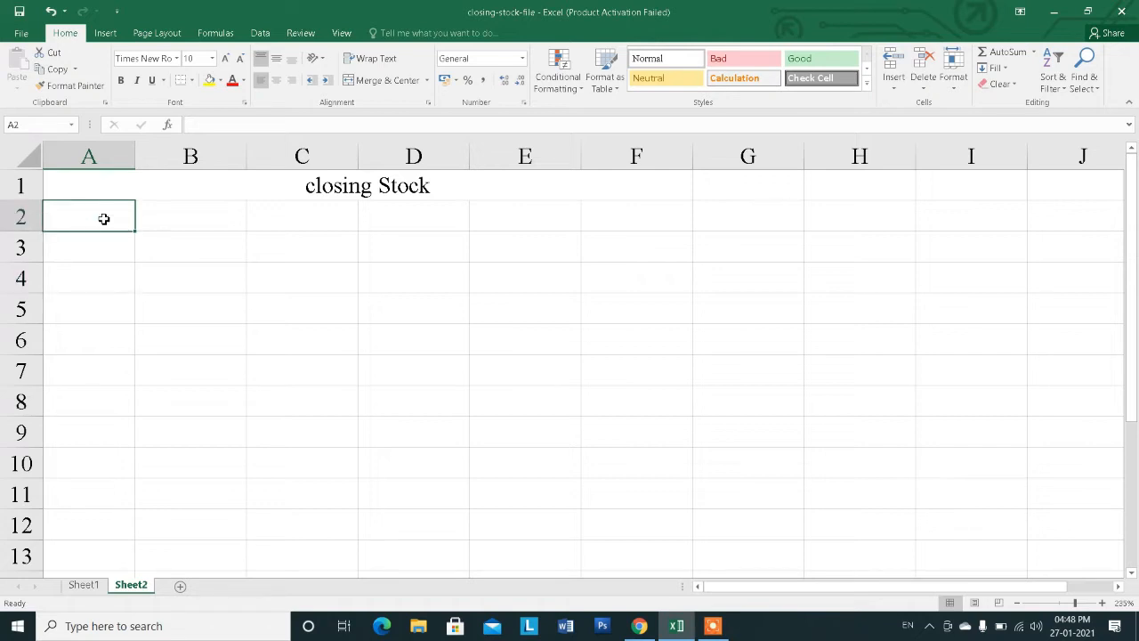
type("S.N.")
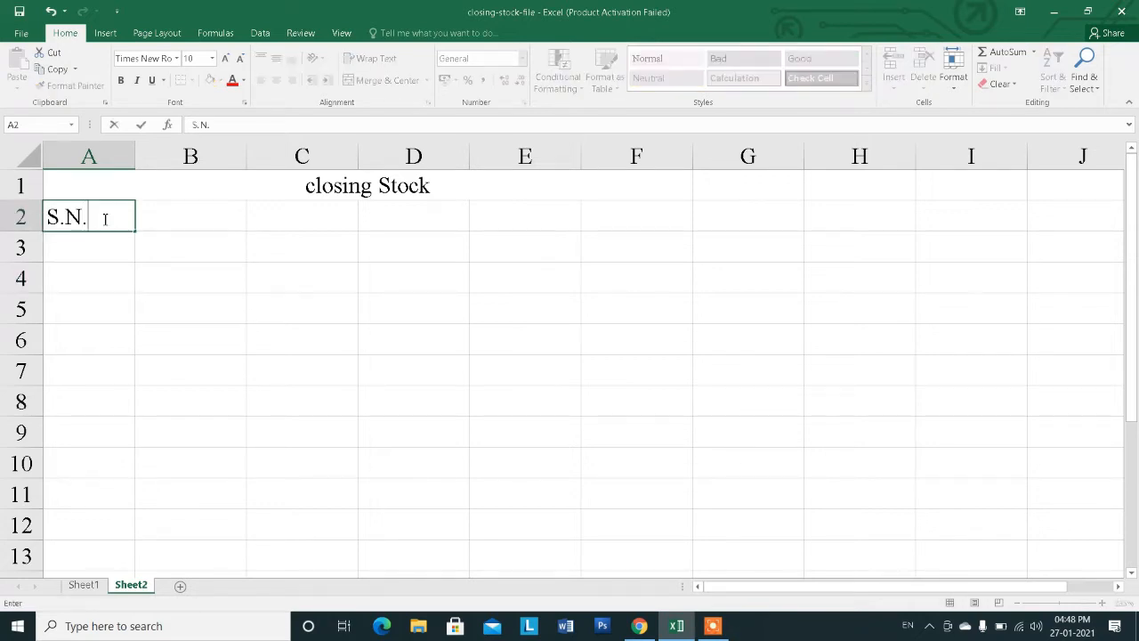
key("Return")
type("1")
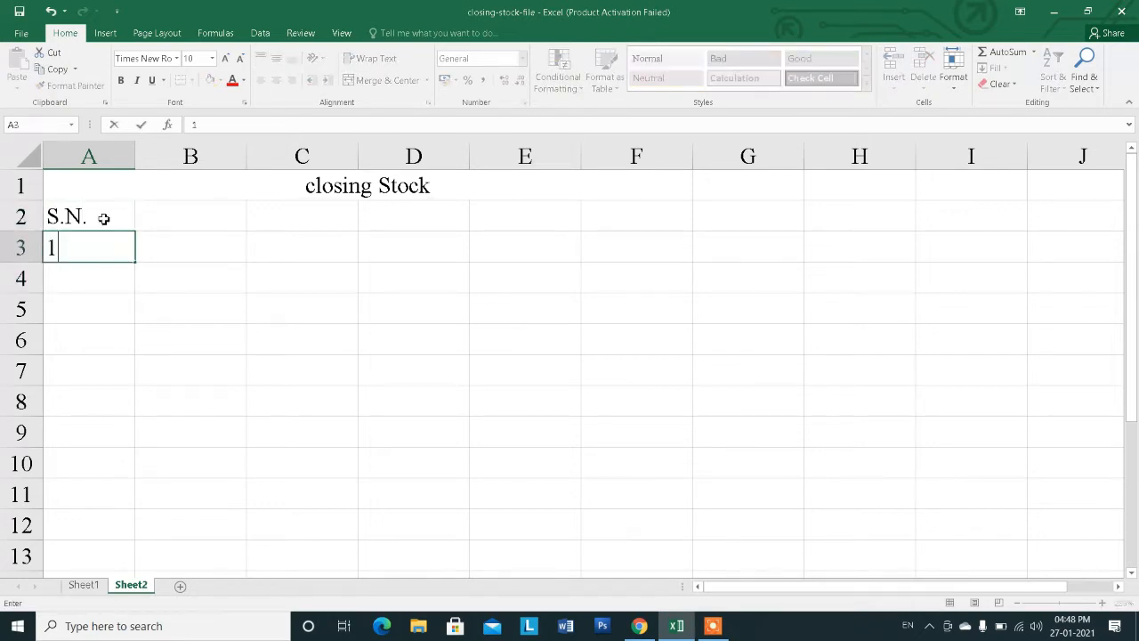
key("Return")
type("2")
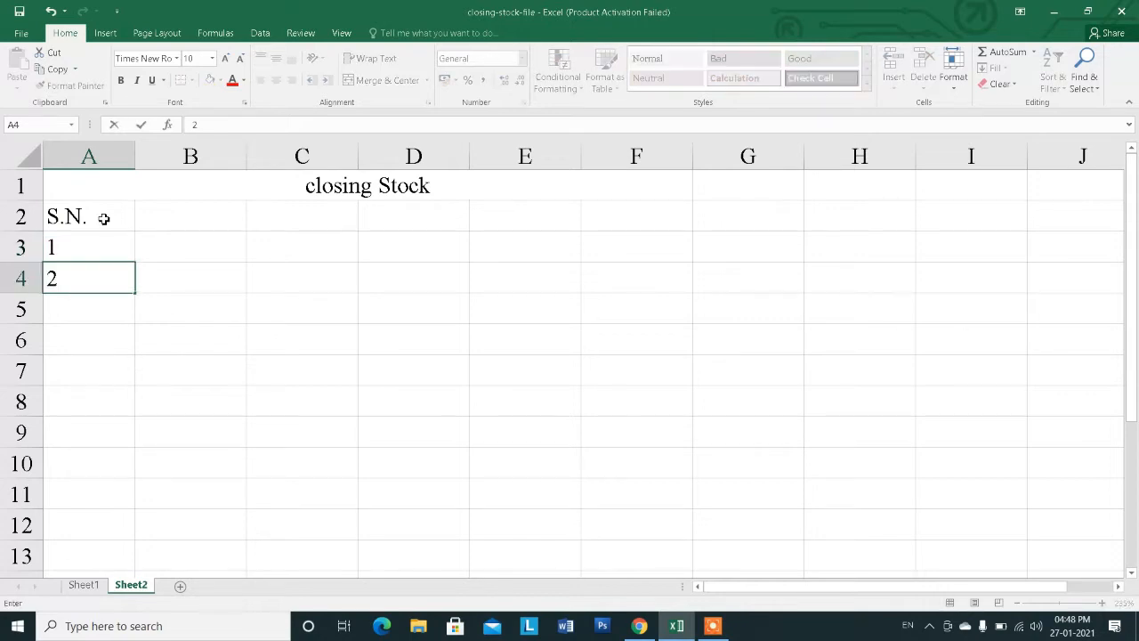
key("Return")
left_click_drag(122, 251, 148, 300)
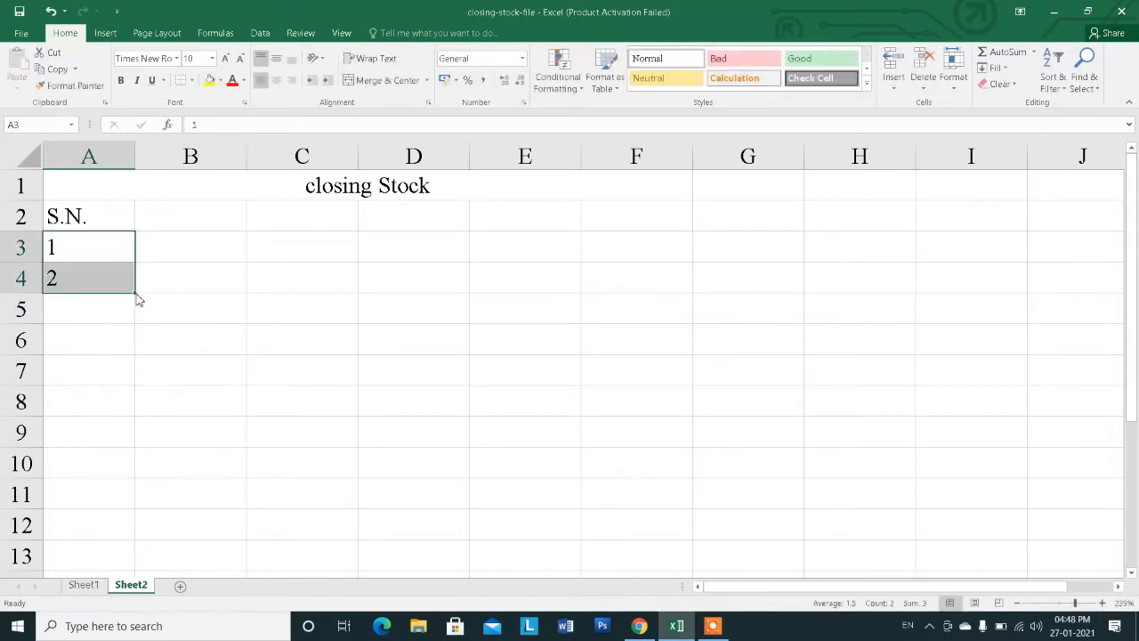
left_click_drag(136, 352, 139, 467)
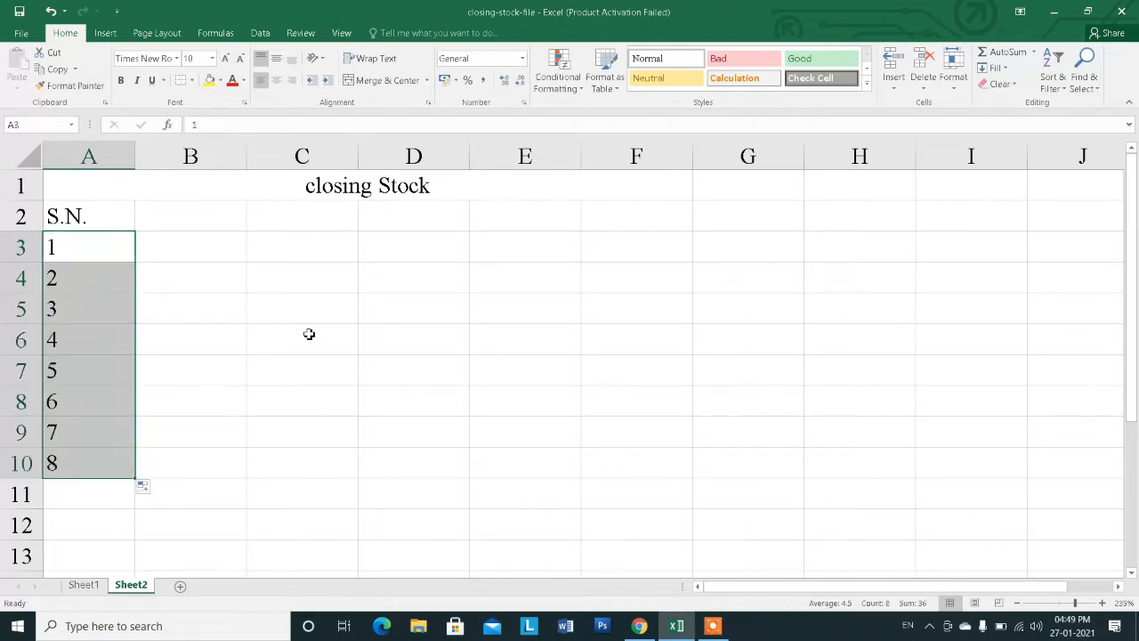
left_click(309, 333)
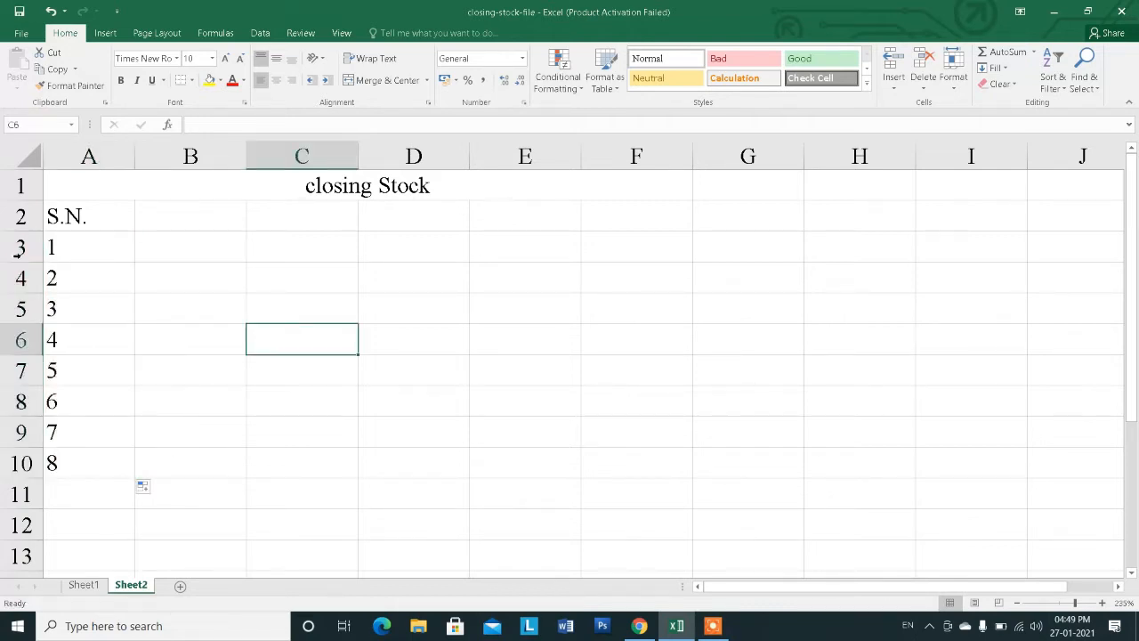
Enter the column headers Item, Sell, Stock and Total in B2:E2.
left_click(193, 222)
type("Item")
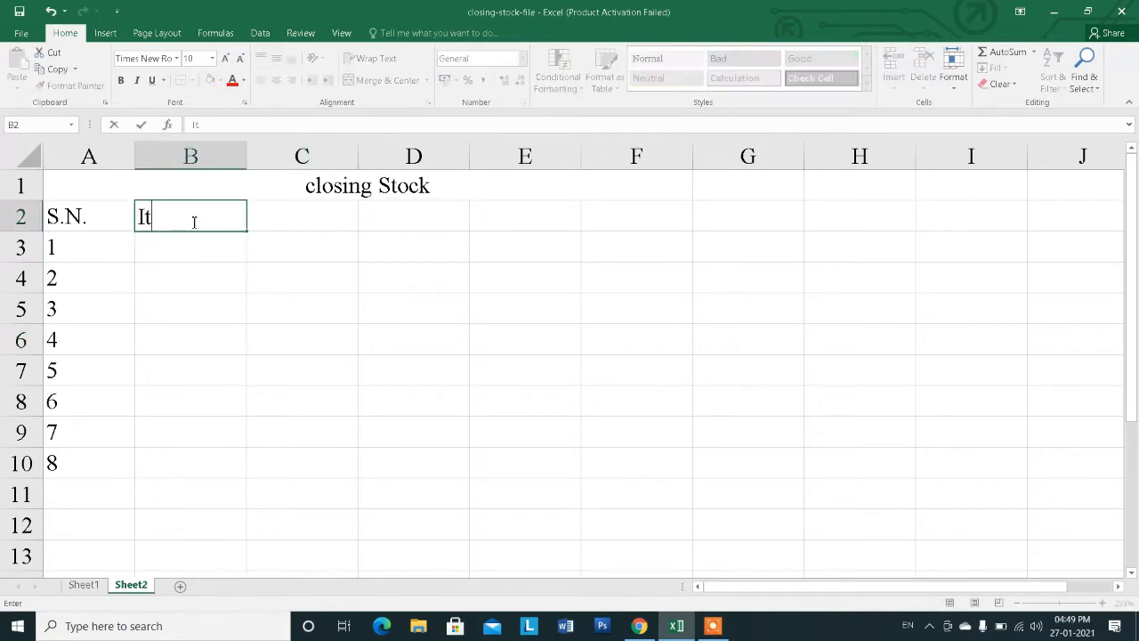
left_click(309, 228)
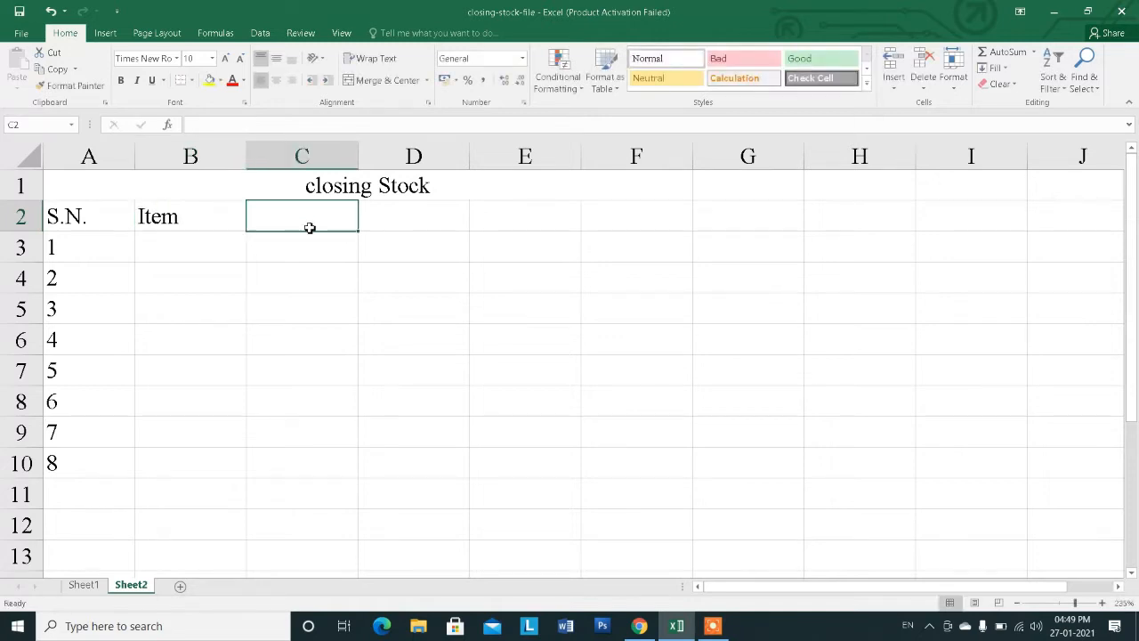
type("O")
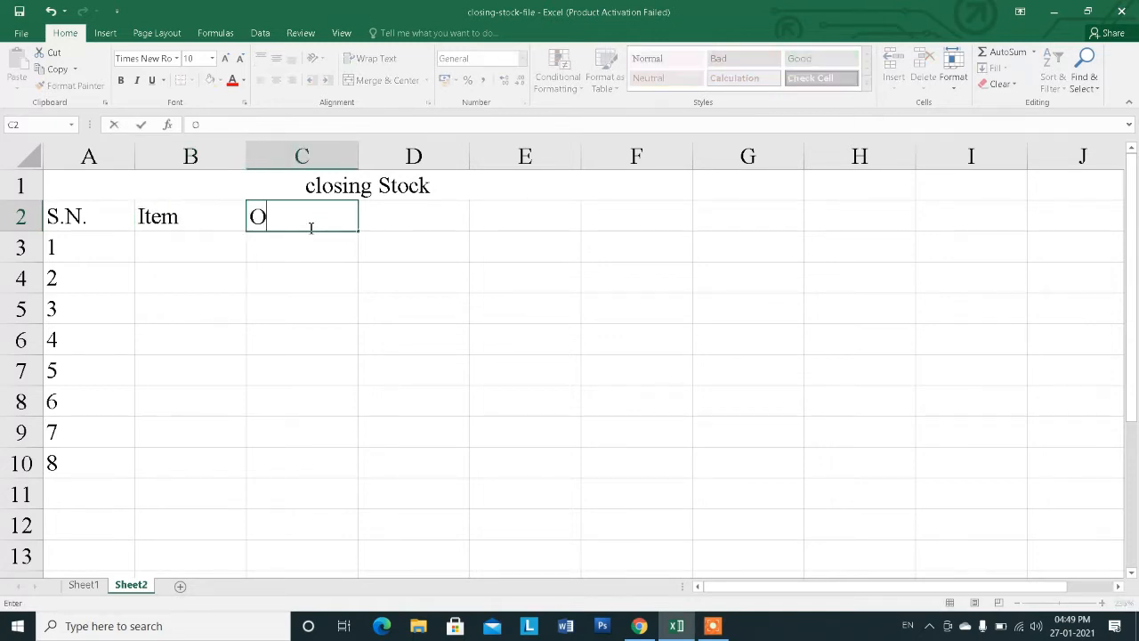
key("BackSpace")
type("Sell")
left_click(391, 224)
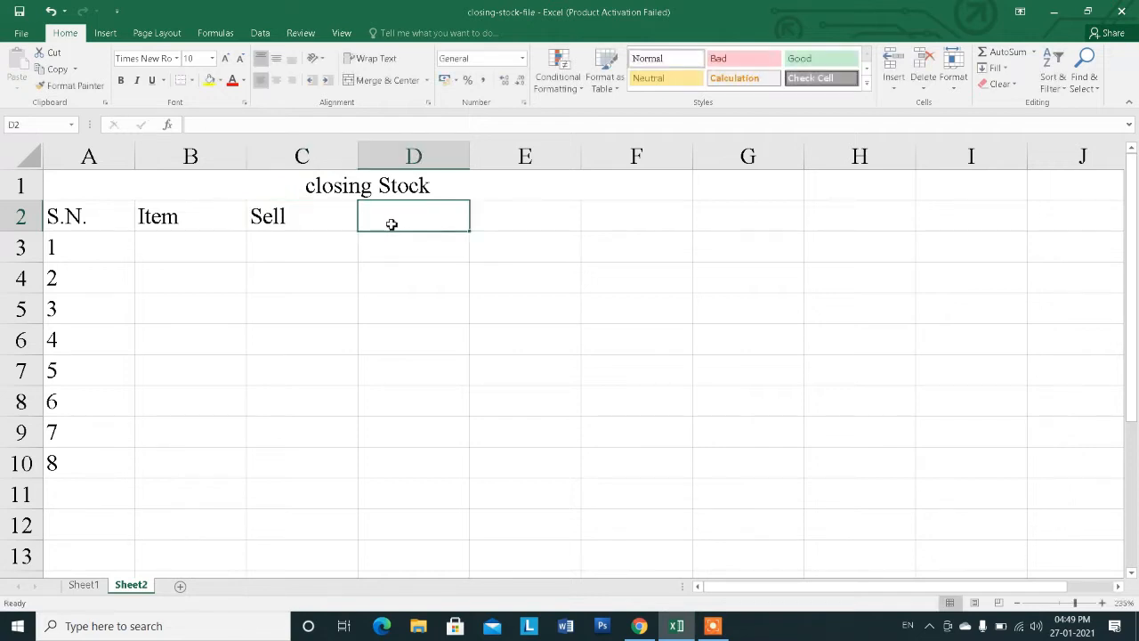
type("Stock")
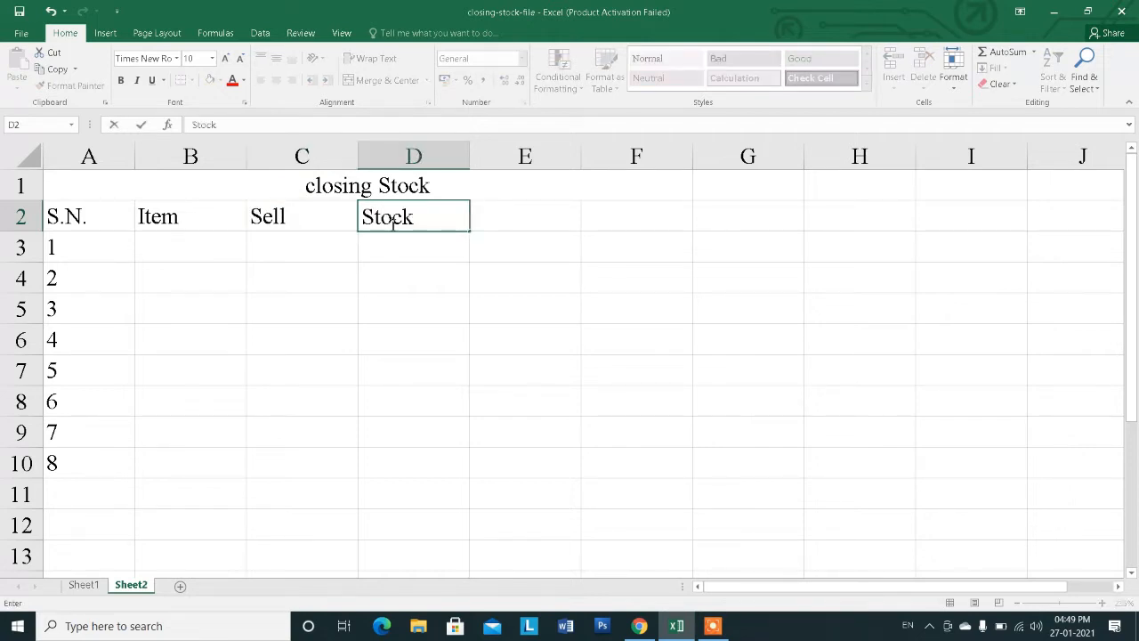
key("Tab")
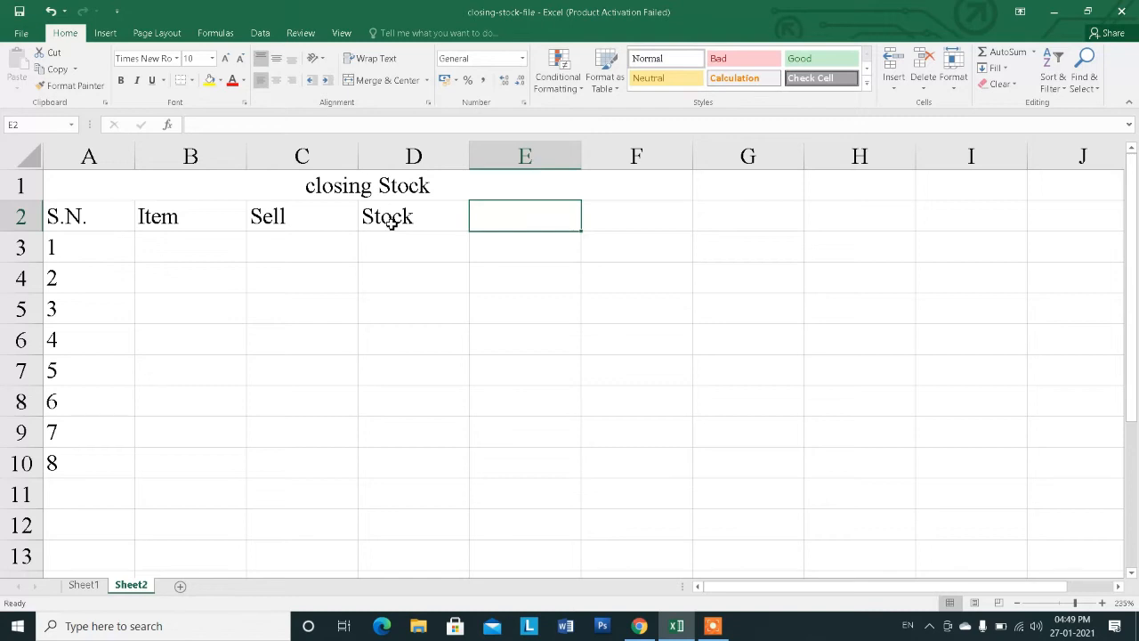
type("t")
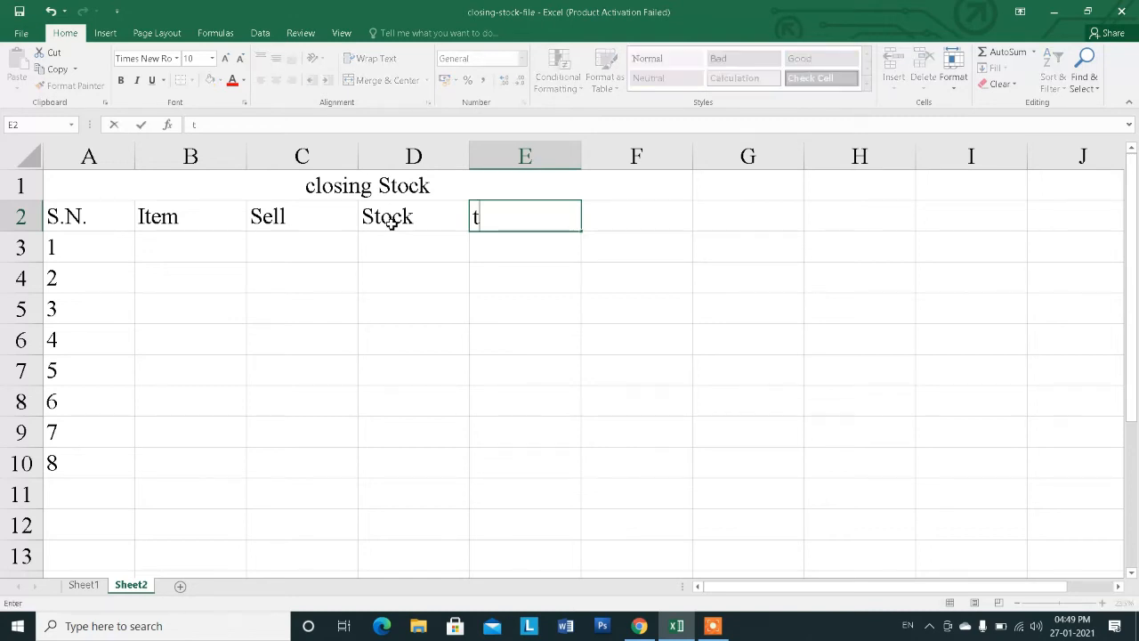
type("Total")
left_click(559, 254)
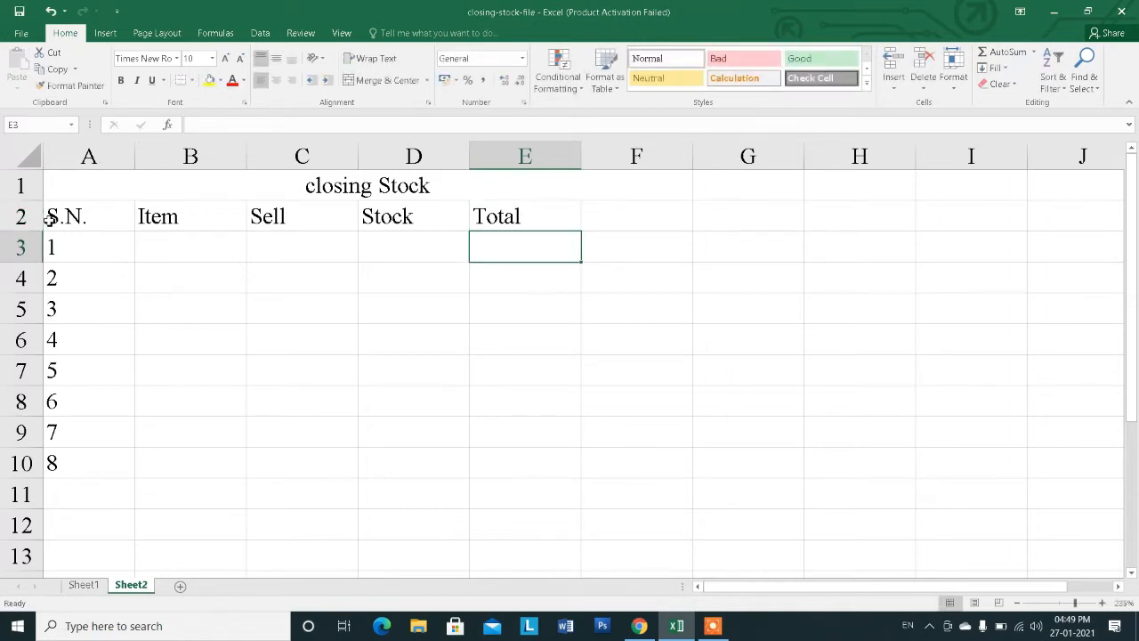
left_click(264, 331)
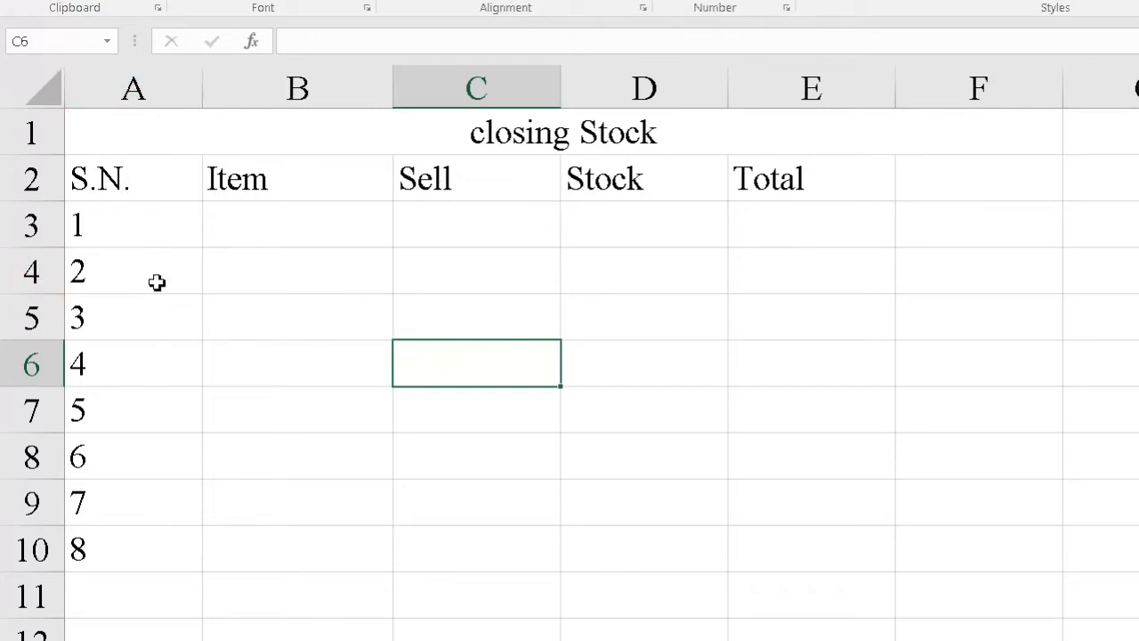
List the items Lcd, DTH, Laptop, Mobile, Headphone, Covert Mobile, Fan and Home Theater in B3:B10.
left_click(318, 233)
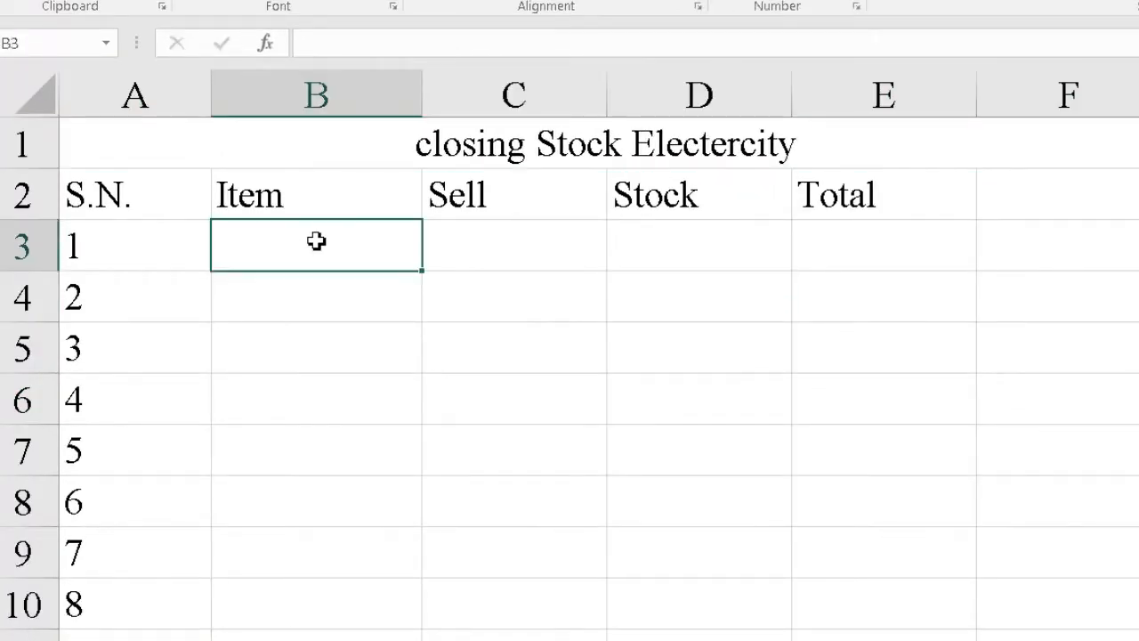
type("Lcd")
key("Return")
type("DTH")
key("Return")
type("Laptop")
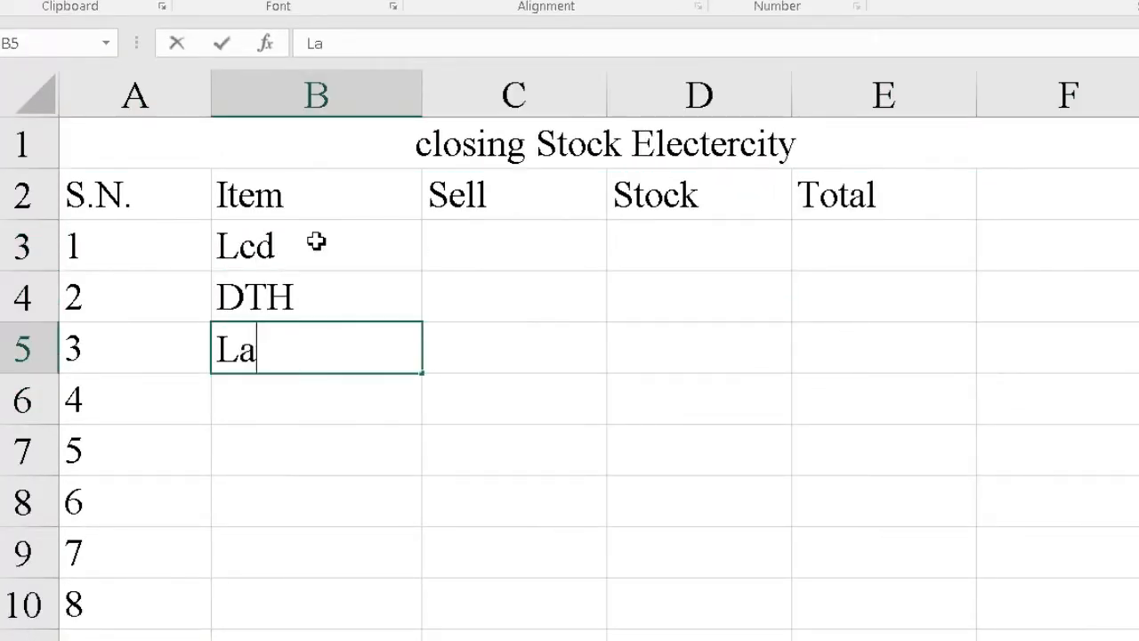
key("Return")
type("Mobile")
key("Return")
type("Headphone")
key("Return")
type("Covert Mobile")
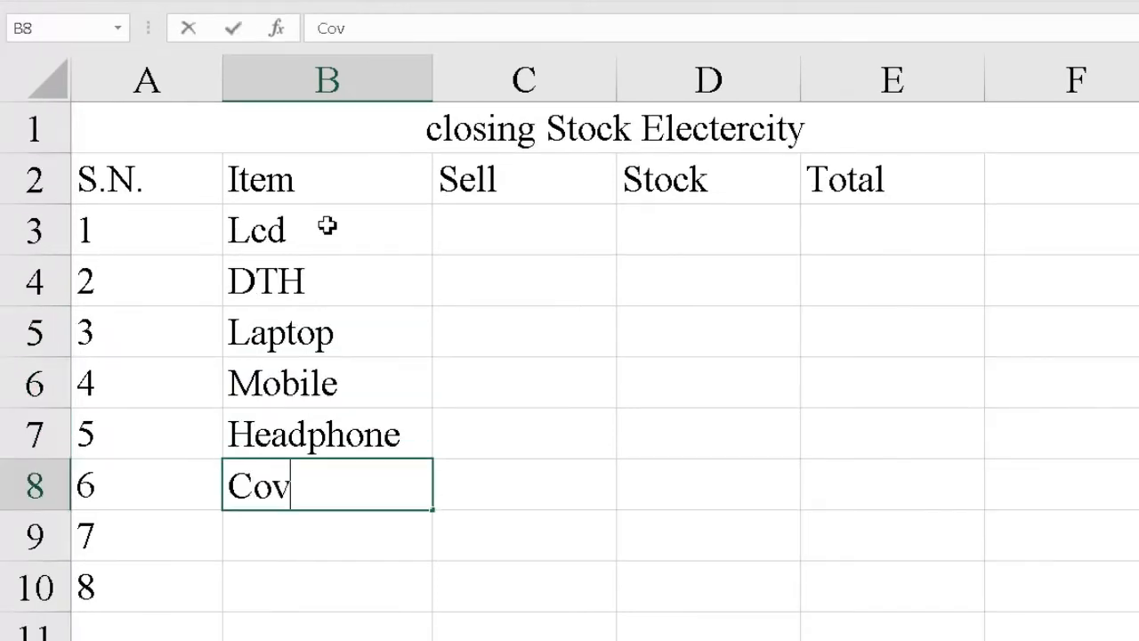
key("Return")
type("Fan")
key("Return")
type("Home Theater")
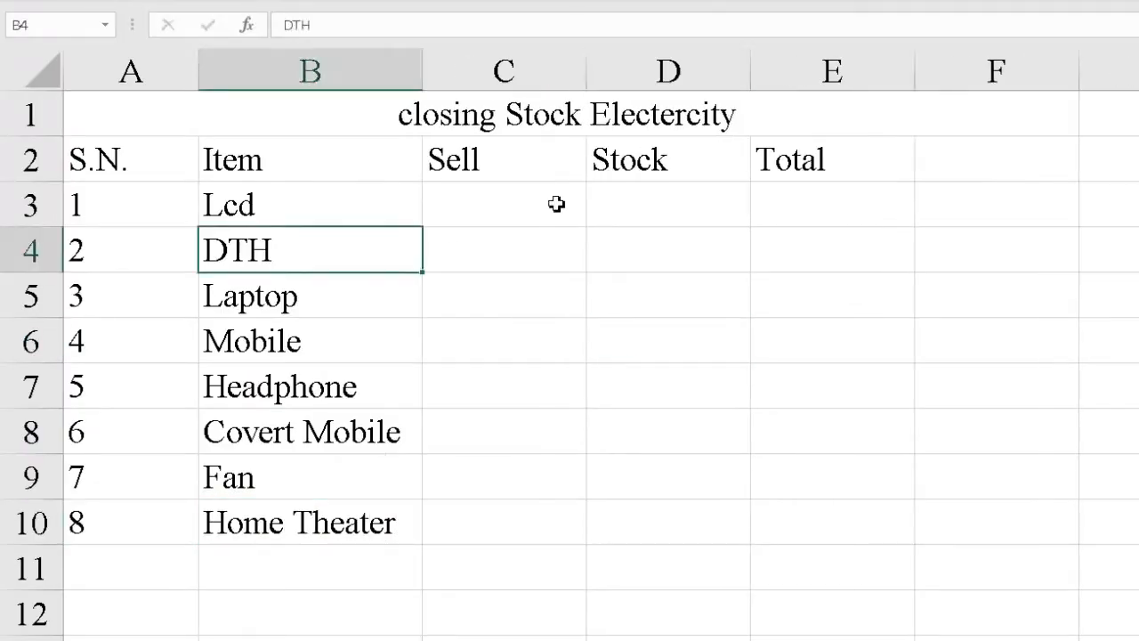
Enter the Sell quantities 40, 35, 47, 15, 12, 21, 21 and 21 in C3:C10.
left_click(529, 201)
type("40 35 ")
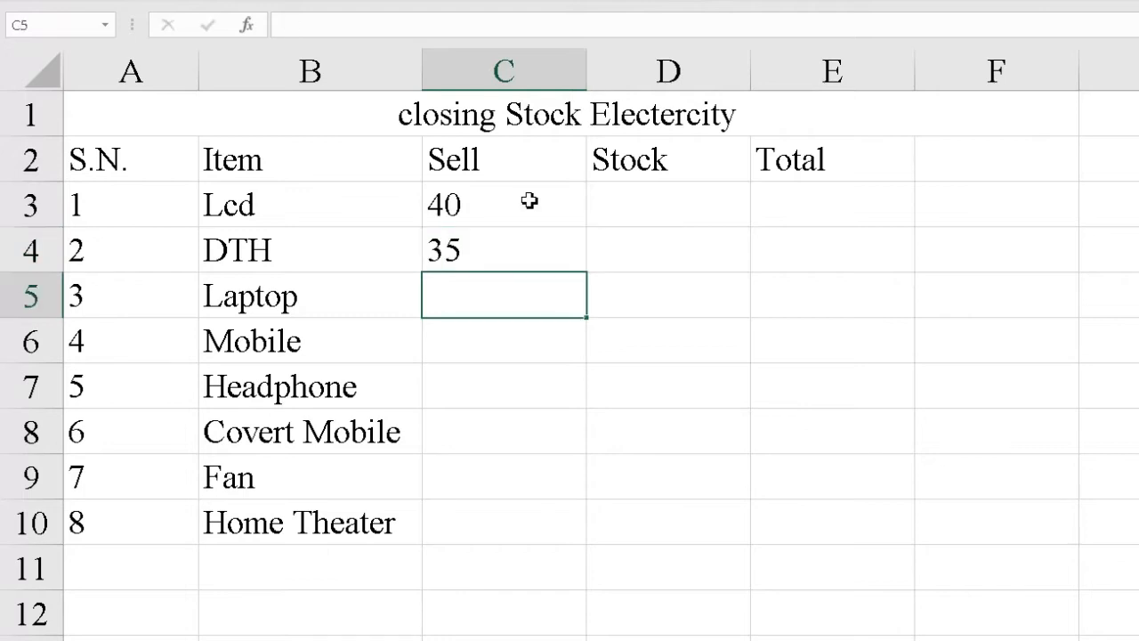
type("47 15 12 21 21 21")
key("Return")
Enter the Stock quantities 59, 54, 78, 23 and 25 in D3:D7.
left_click(657, 203)
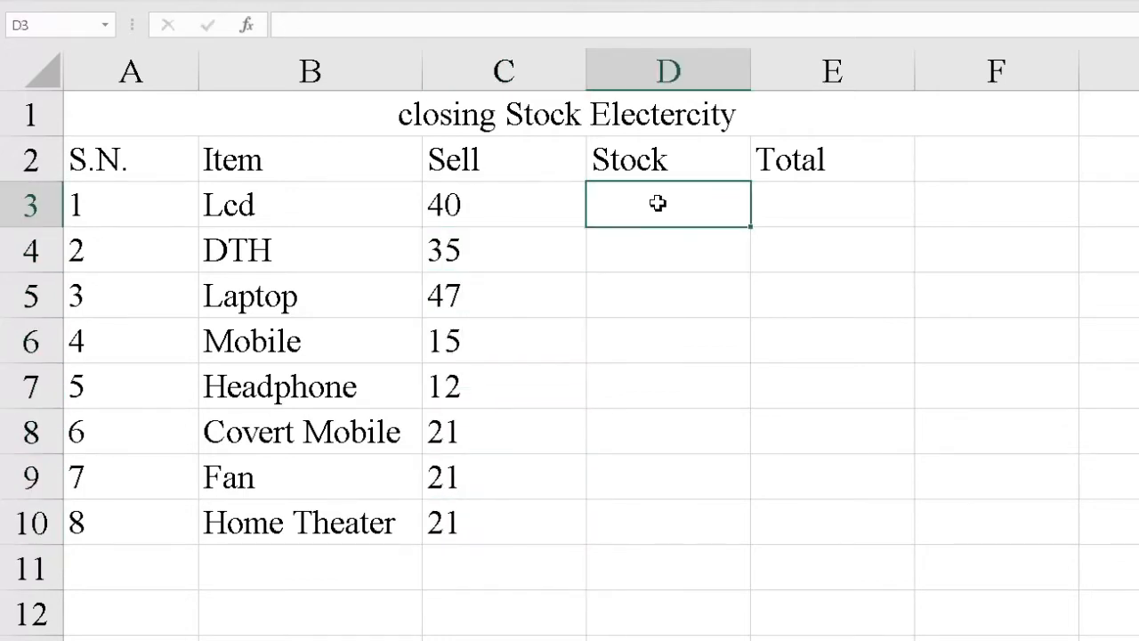
type("59 54 59")
key("BackSpace")
key("BackSpace")
type("78 23 ")
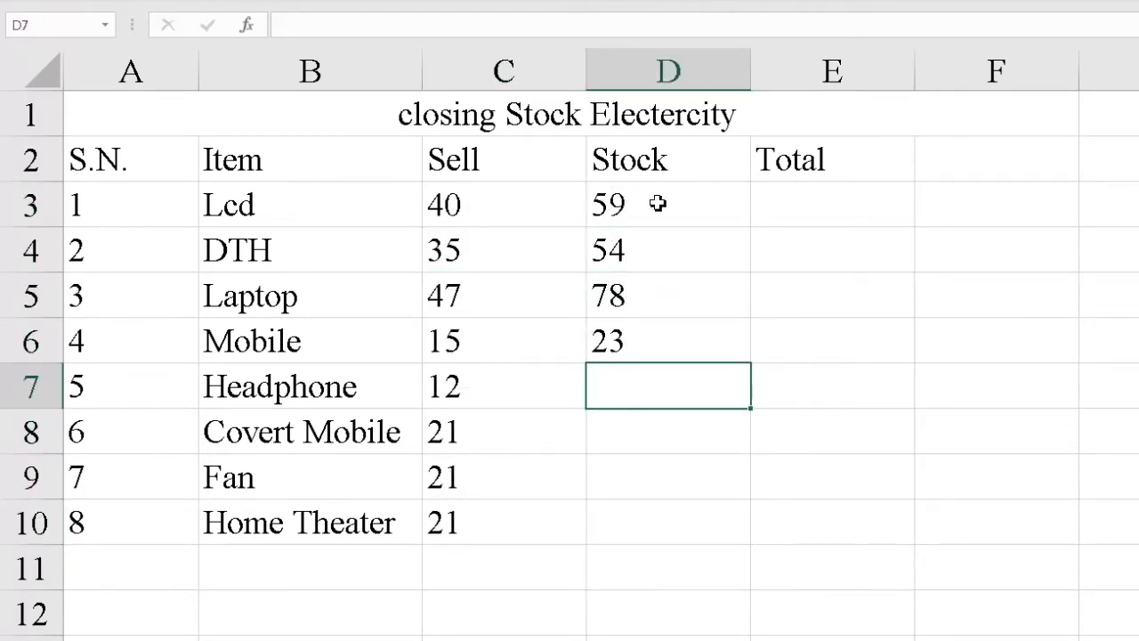
type("25")
Change the item name in B8 to "Mobile Covert".
double_click(292, 427)
key("BackSpace")
left_click_drag(392, 434, 206, 438)
type("Mobile Covert")
key("Tab")
Enter the Stock quantities 26, 39 and 25 in D8:D10 for Mobile Covert, Fan and Home Theater.
key("Tab")
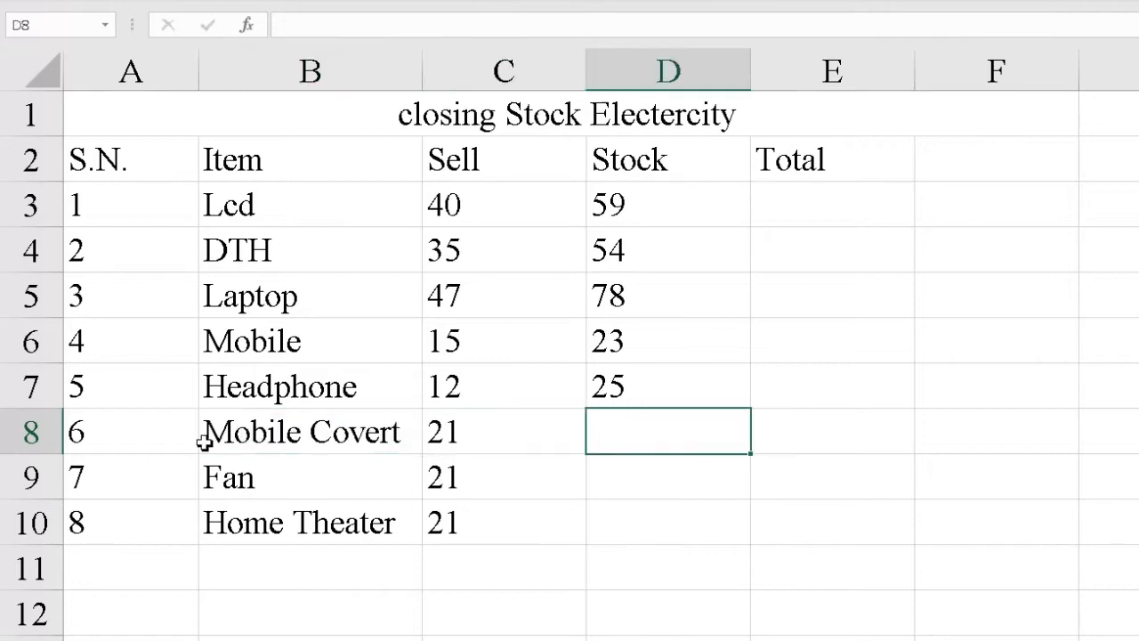
type("26")
left_click(671, 488)
type("39")
key("Return")
type("25")
key("Return")
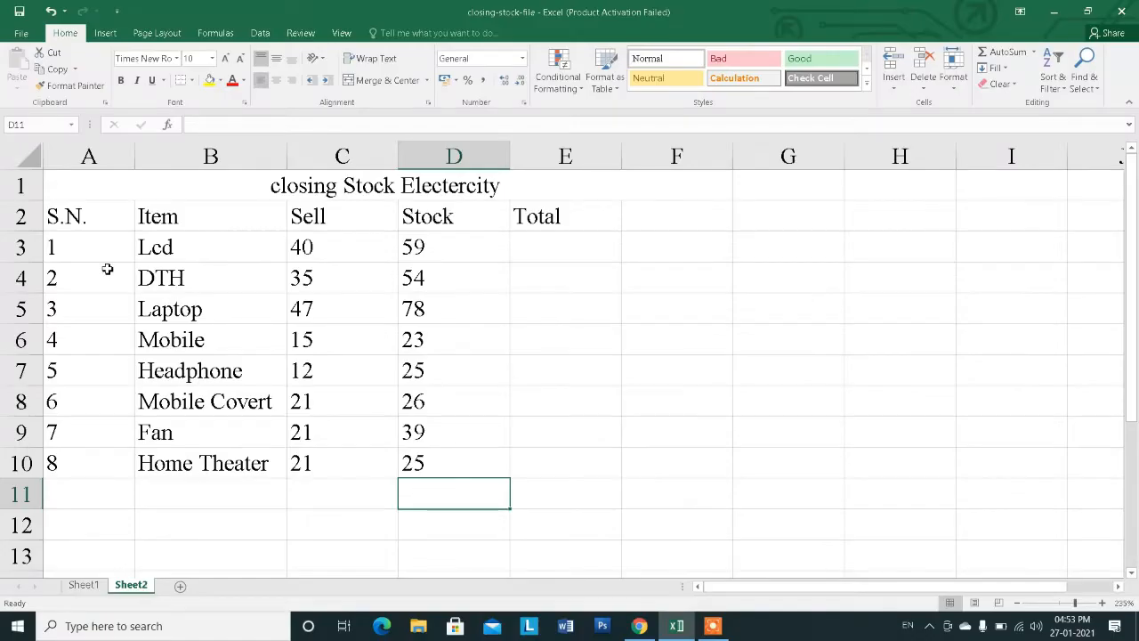
left_click(338, 246)
left_click(478, 246)
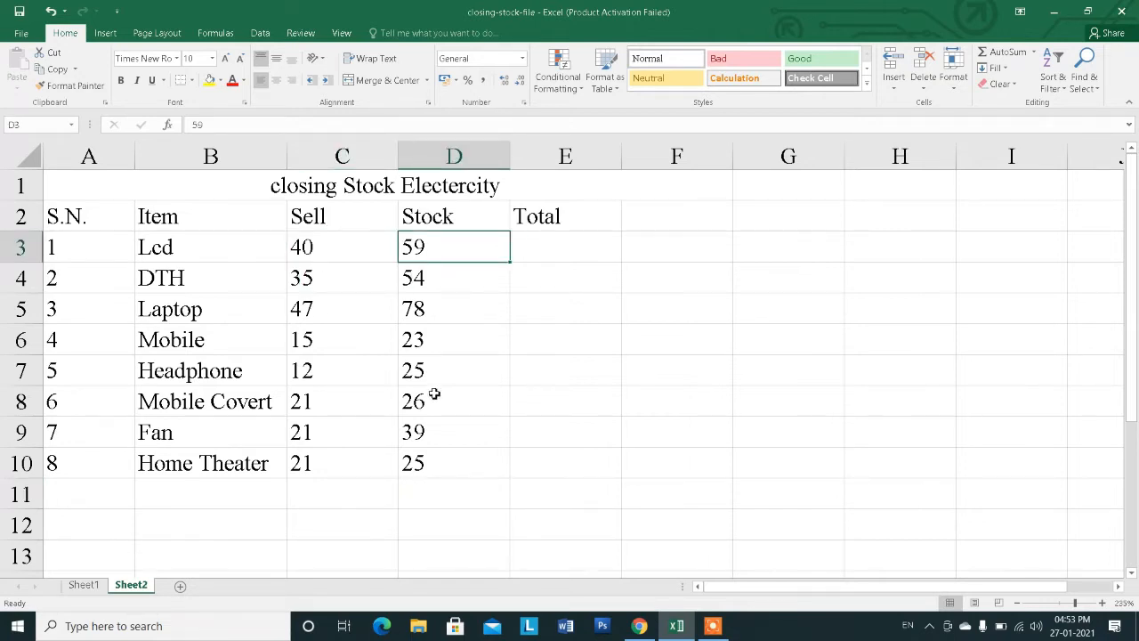
left_click(348, 253)
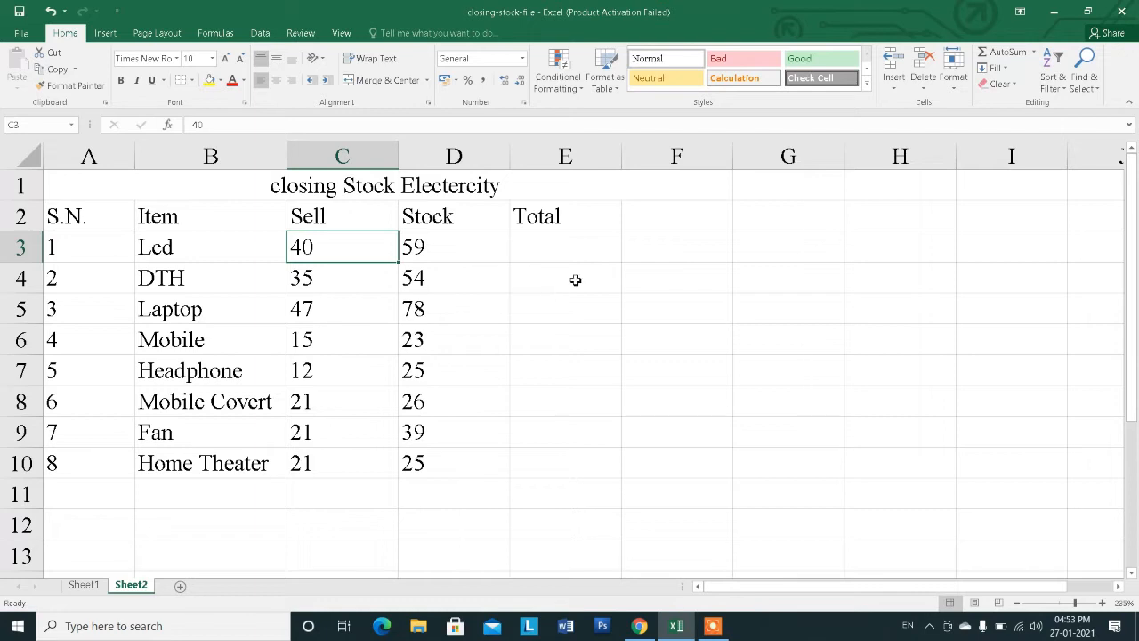
Calculate the Lcd total in E3 by subtracting Stock from Sell with the formula =C3-D3.
left_click_drag(457, 249, 374, 255)
left_click(483, 311)
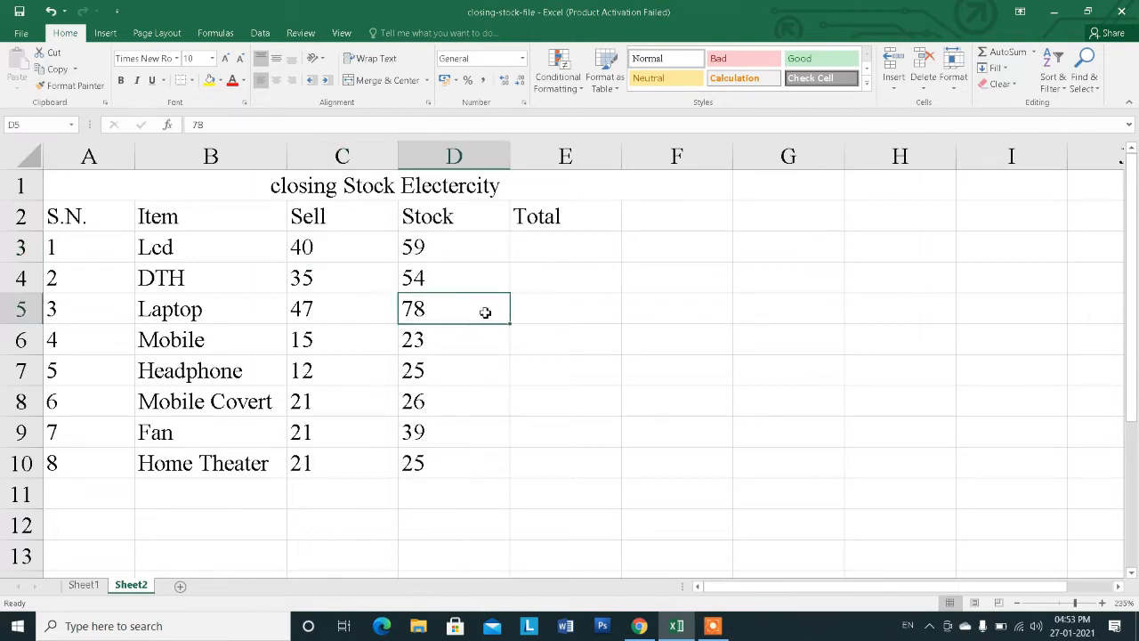
left_click(557, 245)
type("=")
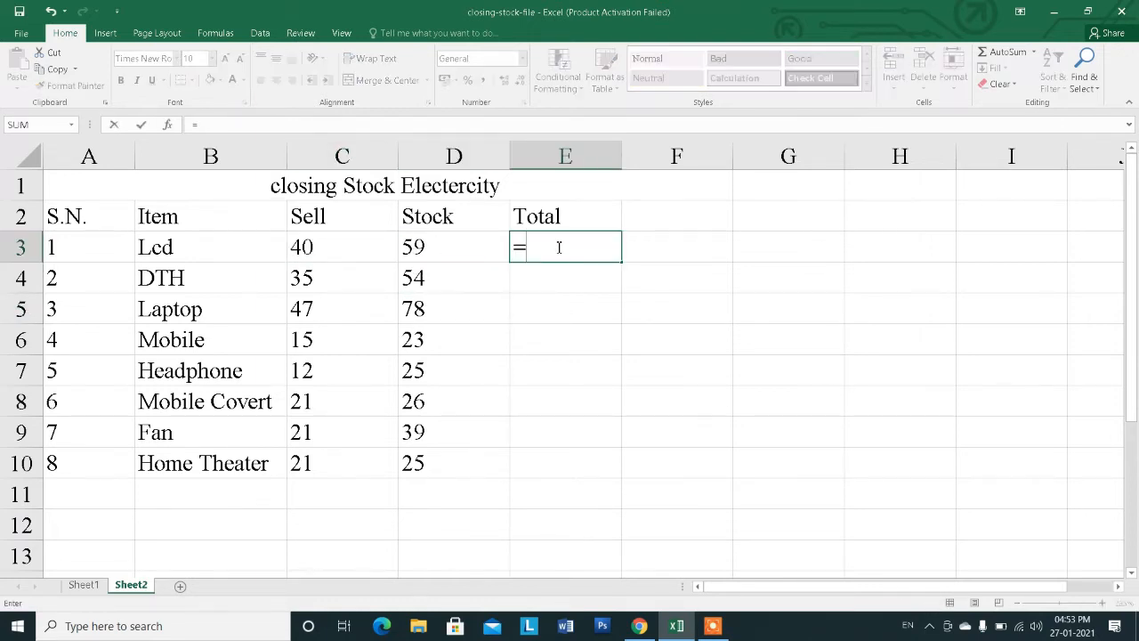
left_click(382, 246)
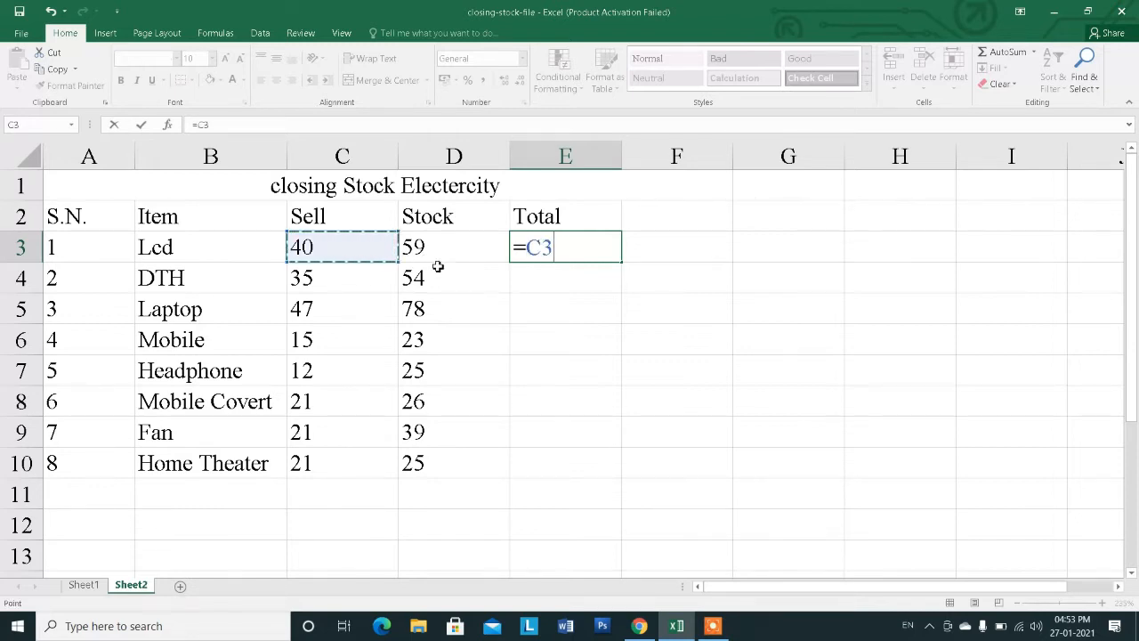
type("-")
left_click(444, 254)
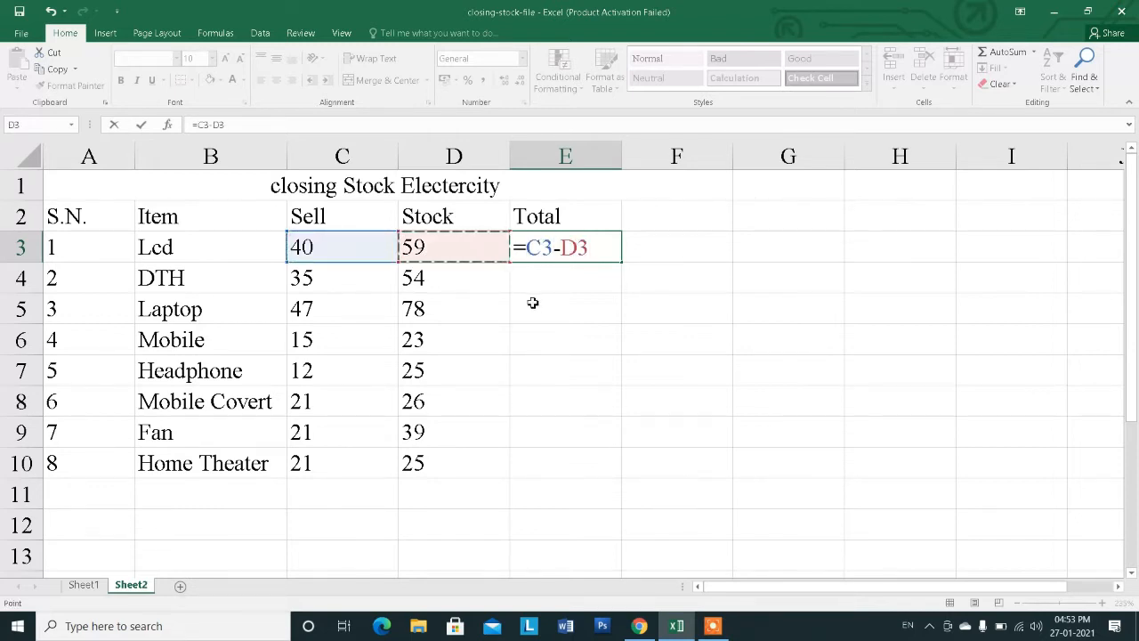
key("Return")
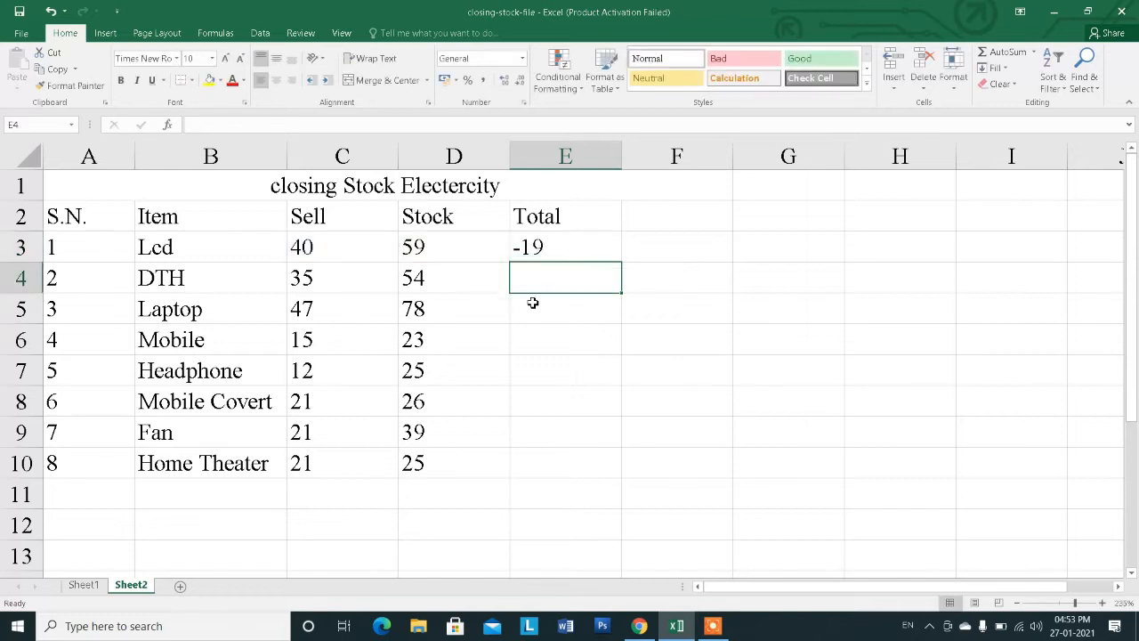
left_click(555, 246)
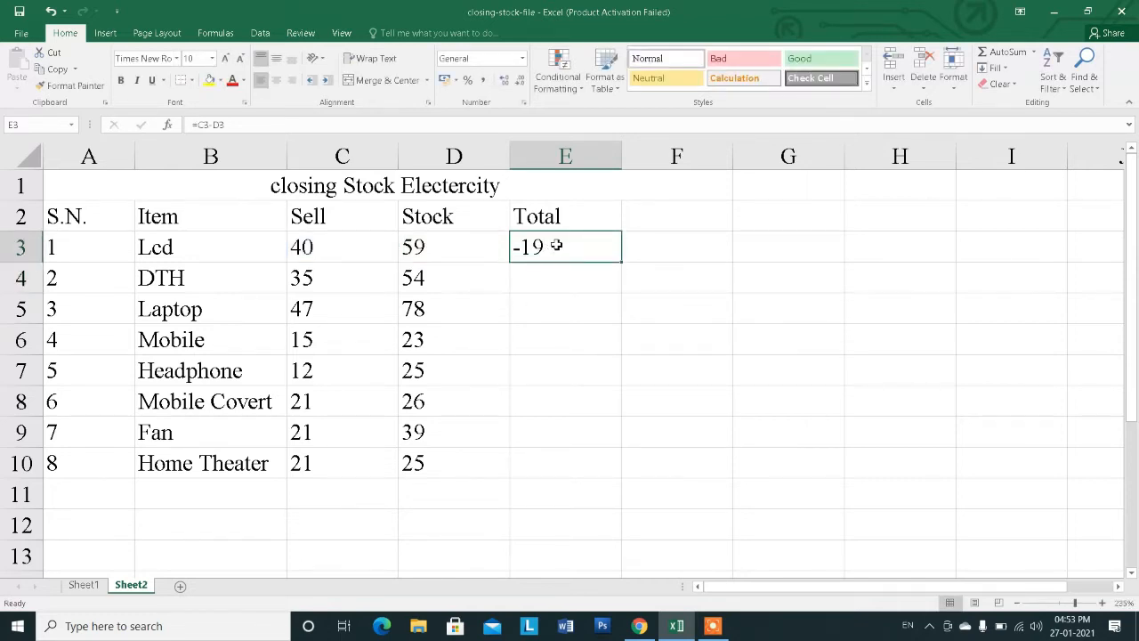
left_click_drag(457, 241, 460, 453)
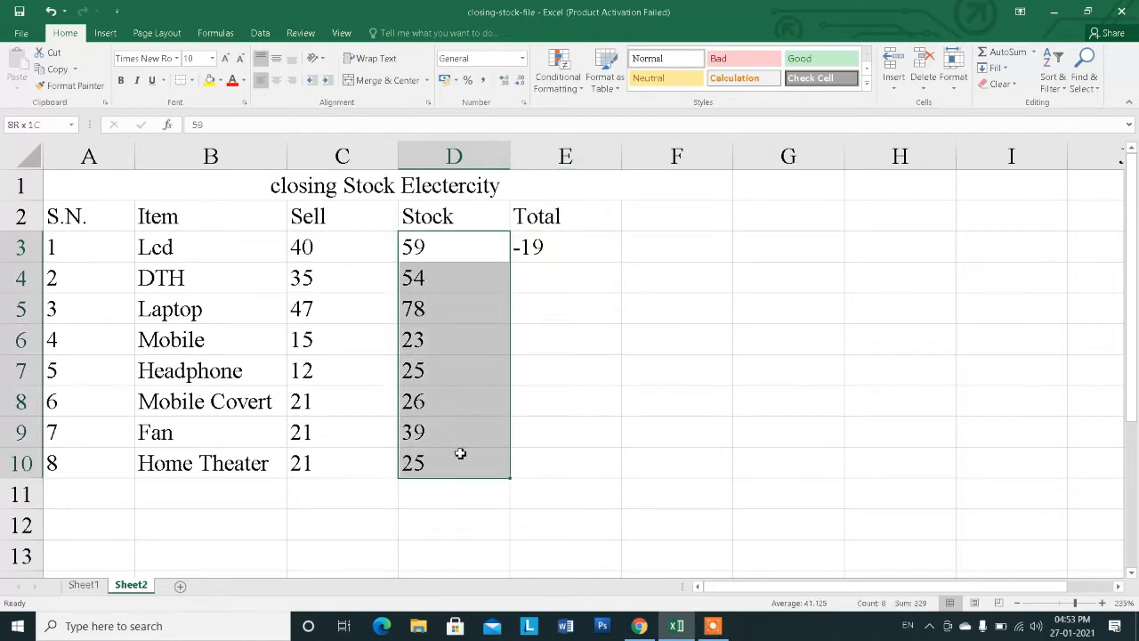
left_click(614, 300)
left_click(558, 248)
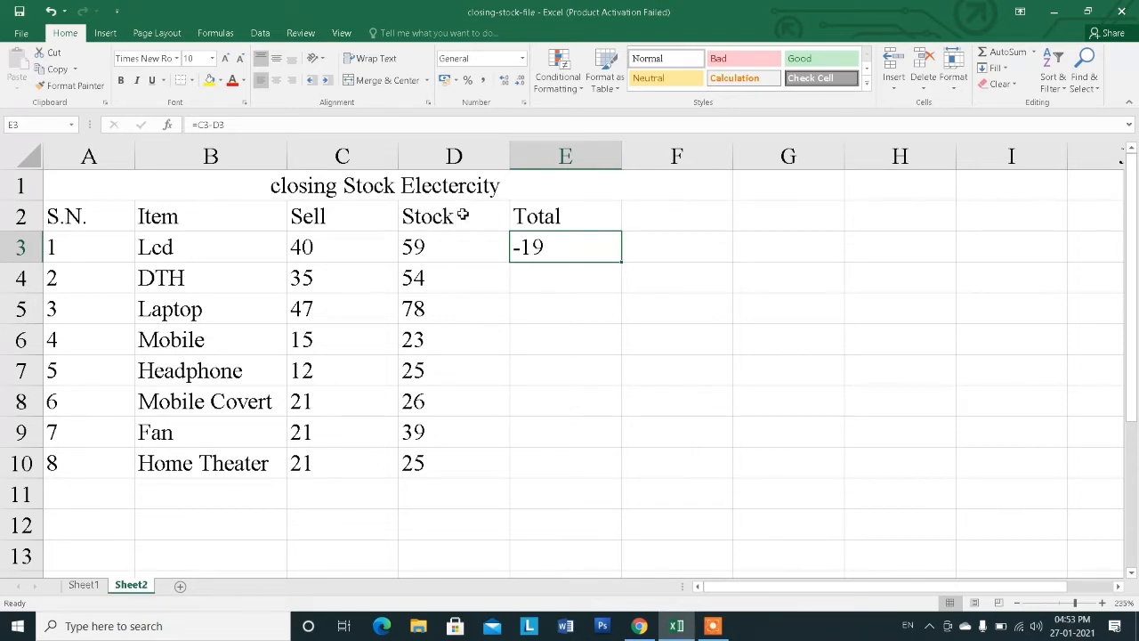
Move the Sell column from C2:C10, including its header, to G2:G10 to free column C.
left_click_drag(376, 219, 390, 443)
key("ctrl+c")
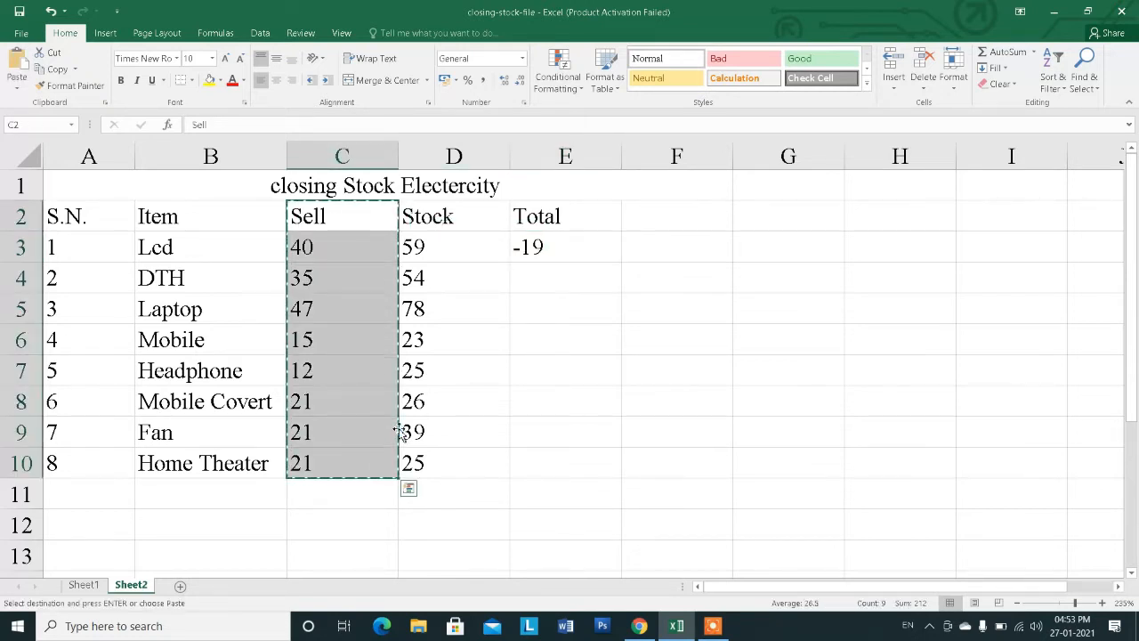
left_click(805, 218)
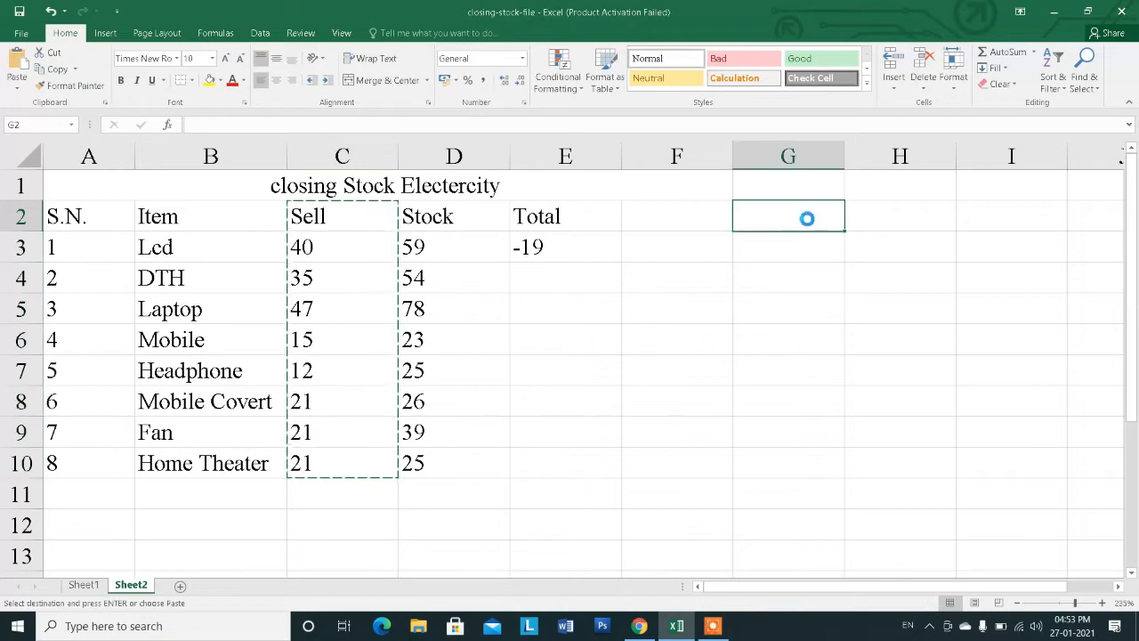
key("ctrl+v")
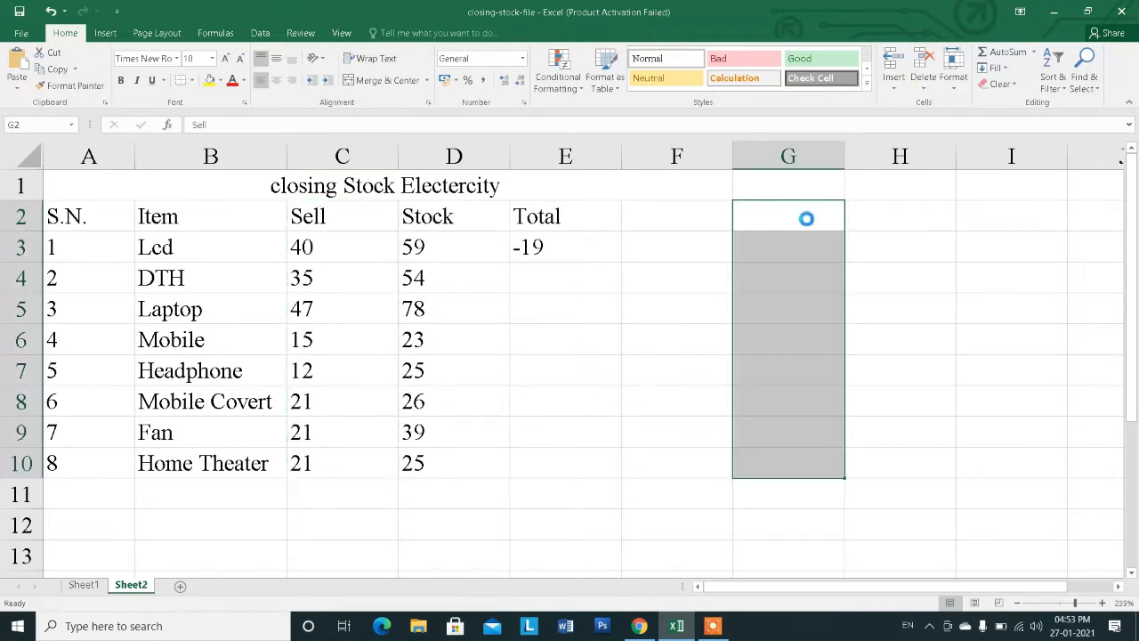
Try to move the Stock values in D3:D10, without their header, into column C starting at C2.
left_click_drag(481, 219, 484, 455)
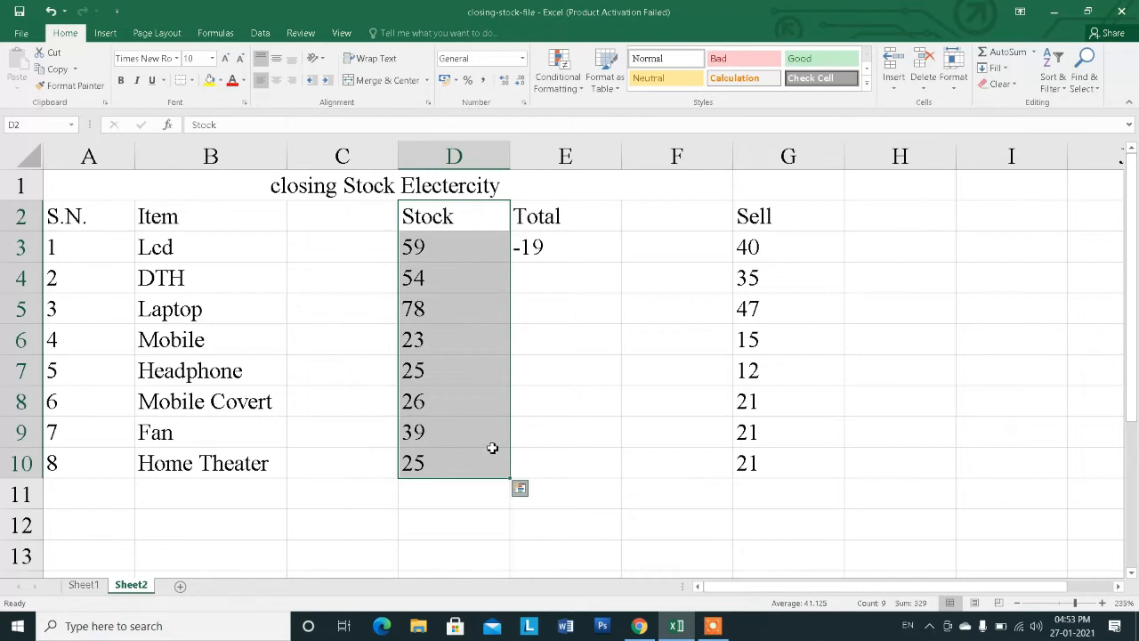
left_click(520, 487)
left_click(370, 229)
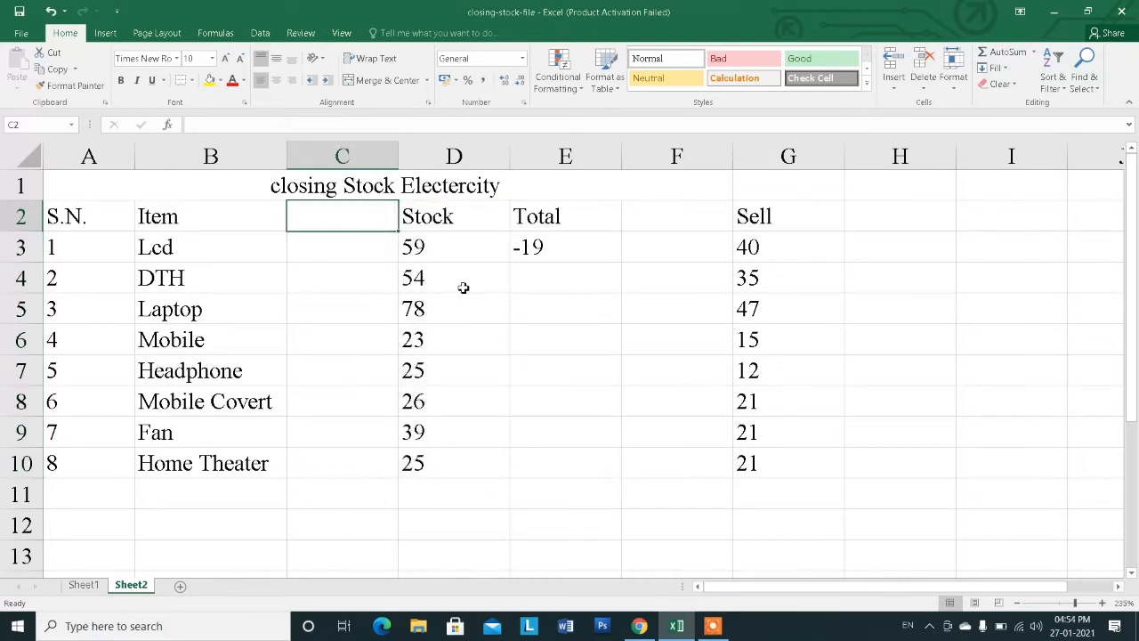
left_click_drag(476, 253, 471, 453)
key("ctrl+c")
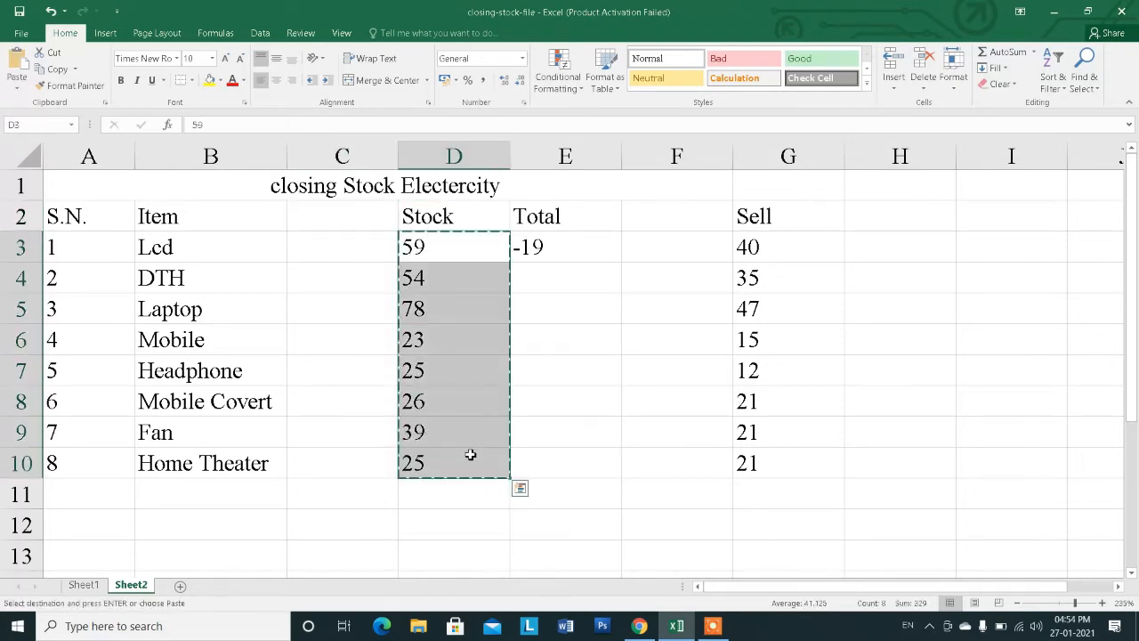
left_click(318, 221)
key("ctrl+v")
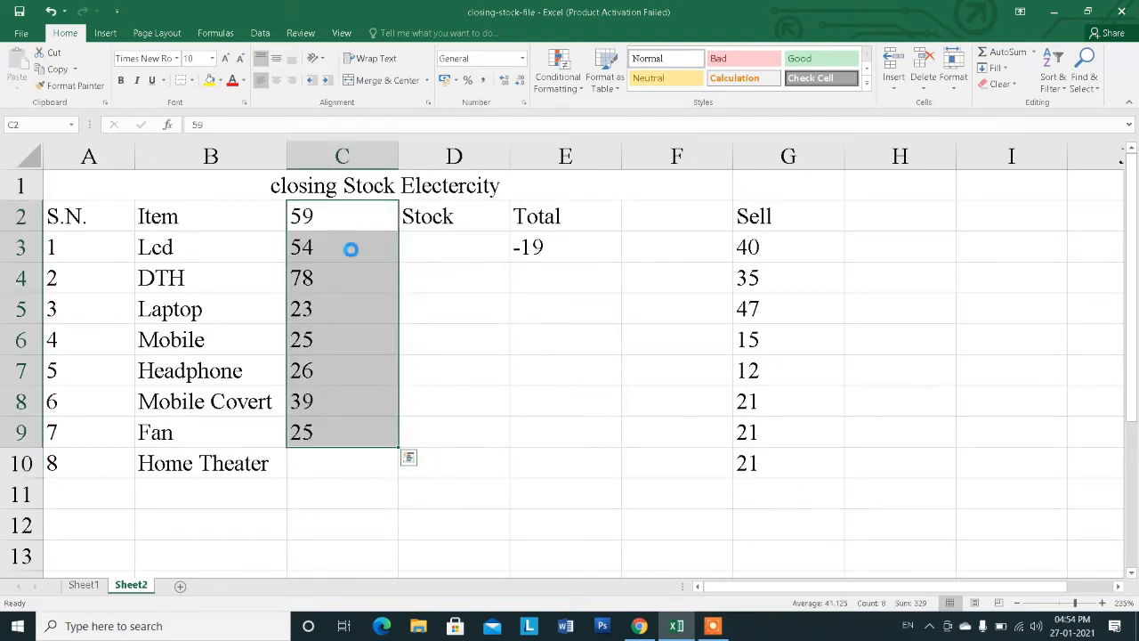
Undo the misplaced Stock move, keeping the Sell column in G2:G10.
key("ctrl+z")
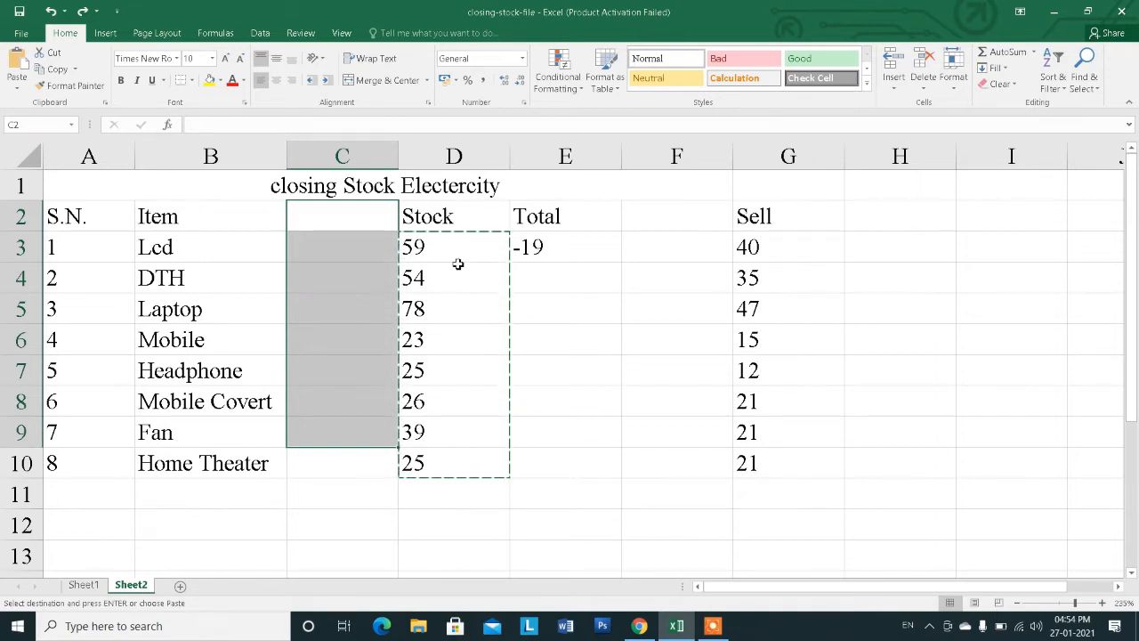
key("ctrl+z")
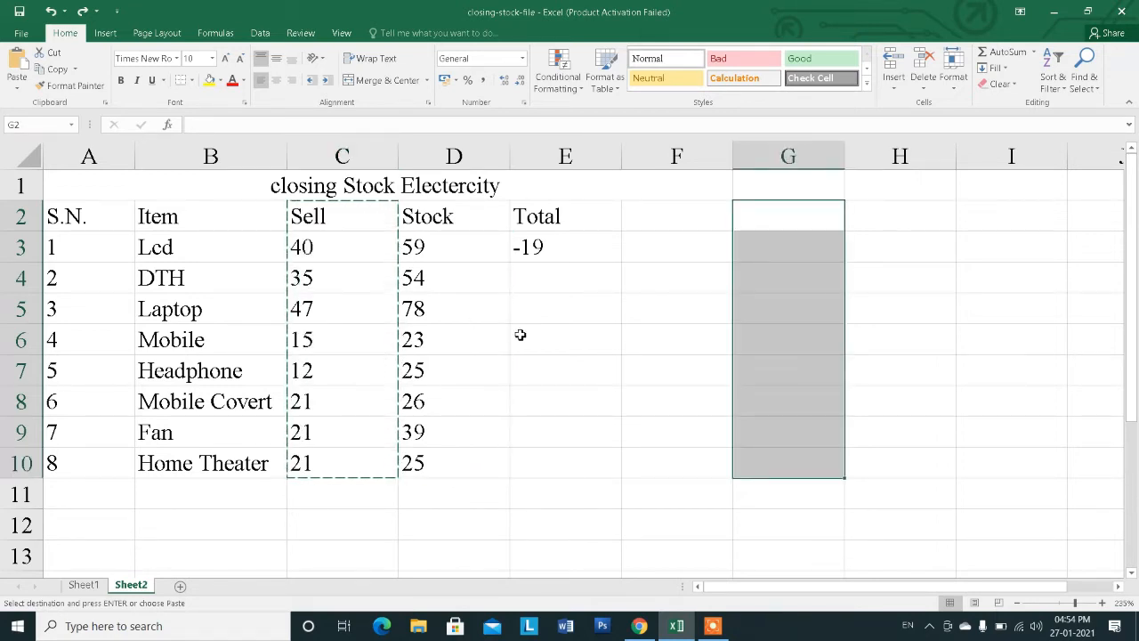
key("ctrl+y")
key("ctrl+y")
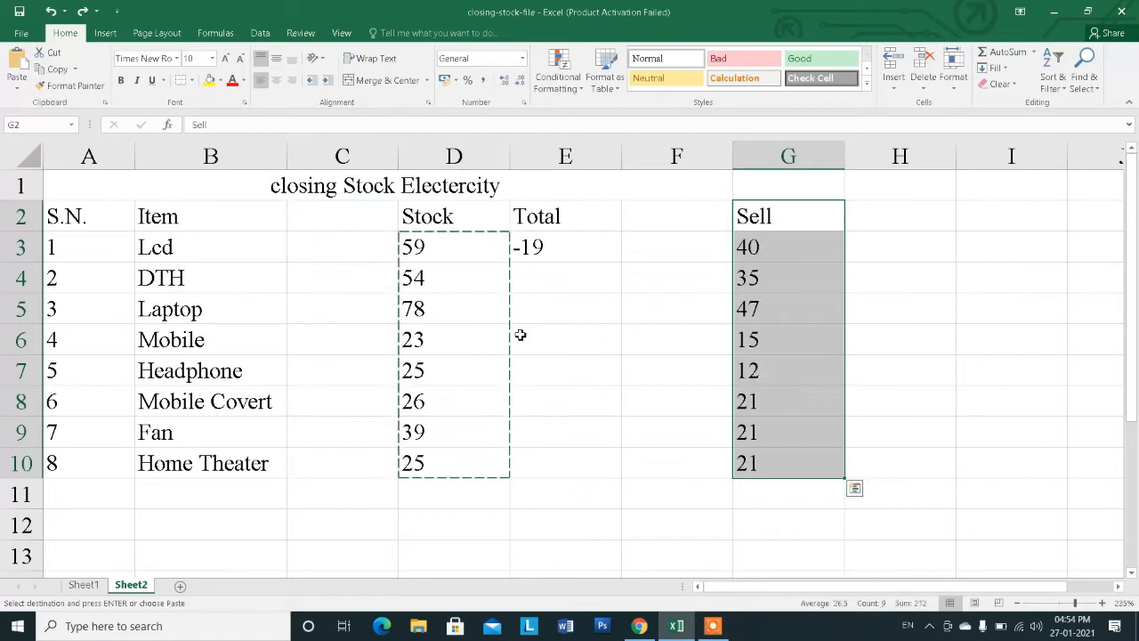
key("ctrl+q")
left_click(646, 315)
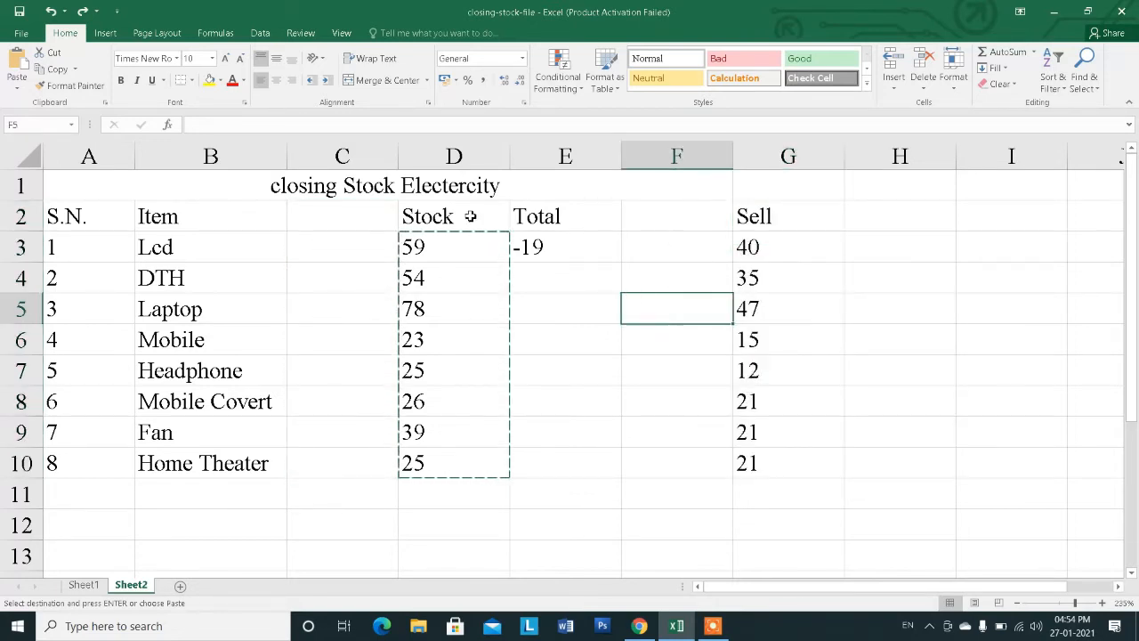
Move the Stock column from D2:D10, including its header, to C2:C10.
left_click_drag(504, 217, 492, 468)
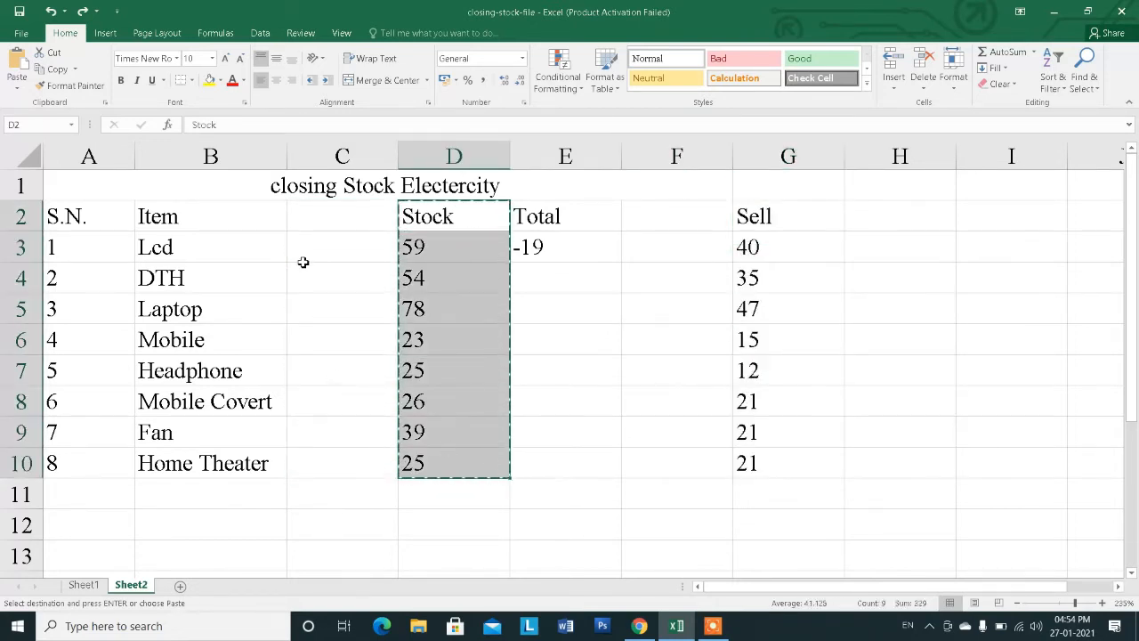
left_click(312, 221)
key("ctrl+v")
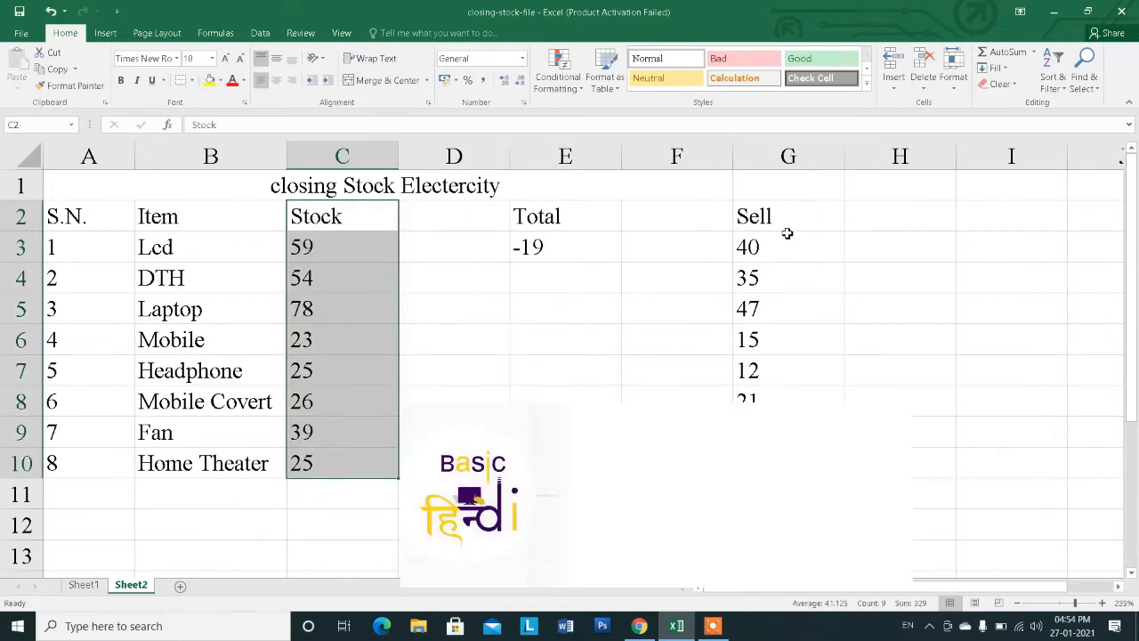
Move the Sell column from G2:G10 to D2:D10, beside the Stock column.
left_click_drag(786, 223, 783, 433)
key("ctrl+x")
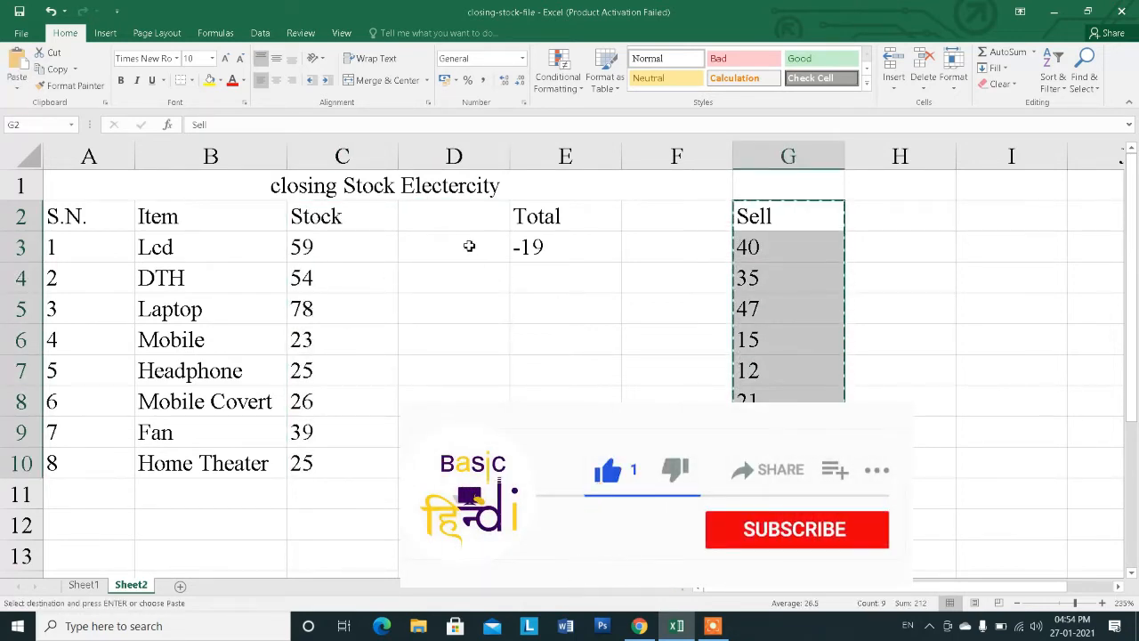
left_click(454, 218)
key("ctrl+v")
left_click(635, 377)
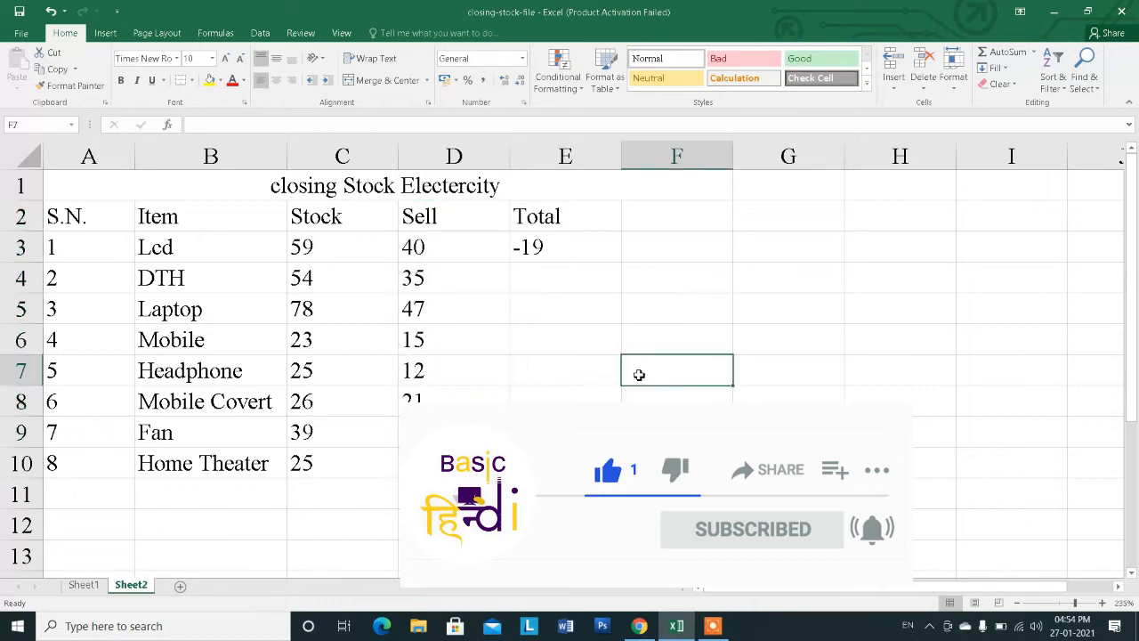
Replace the total in E3 with a fresh =C3-D3 formula and fill it down through E10.
left_click(553, 247)
key("Delete")
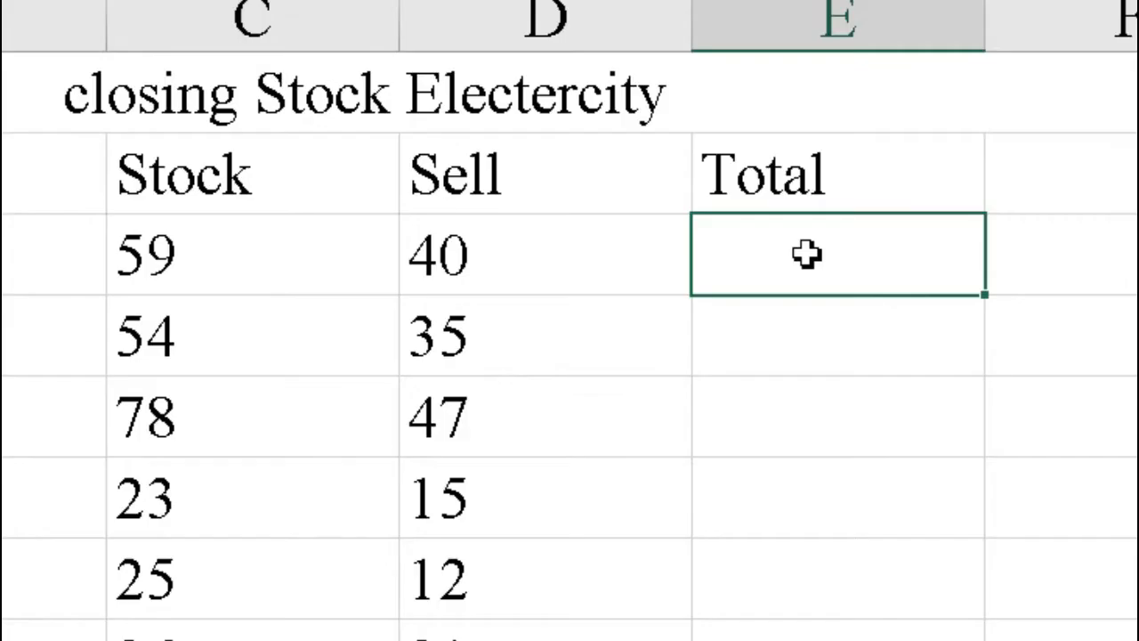
type("=")
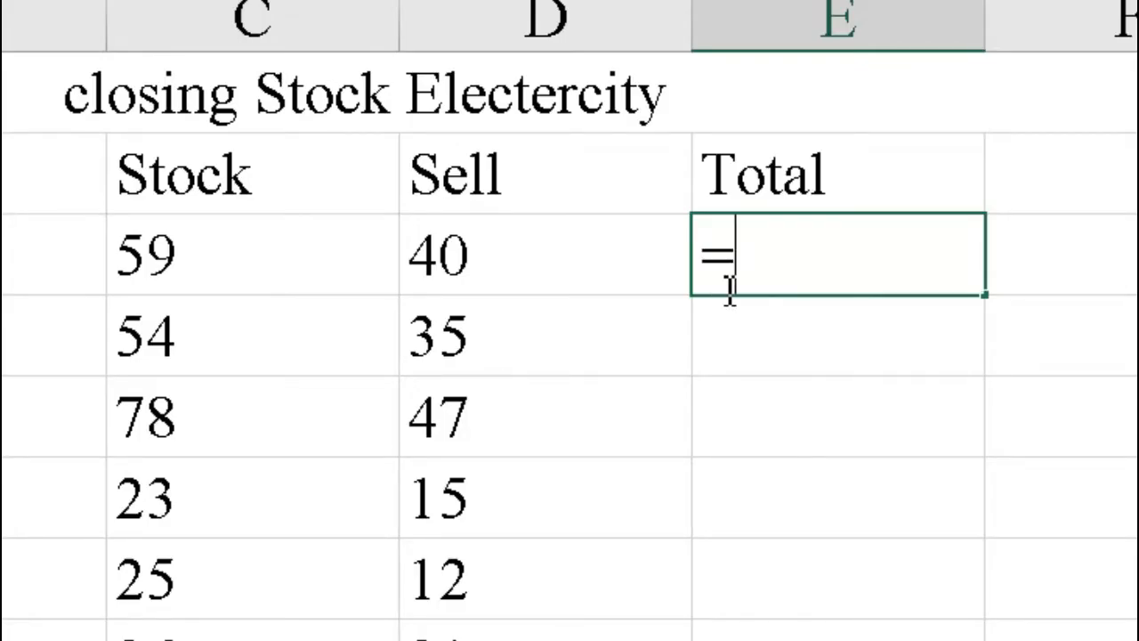
left_click(234, 265)
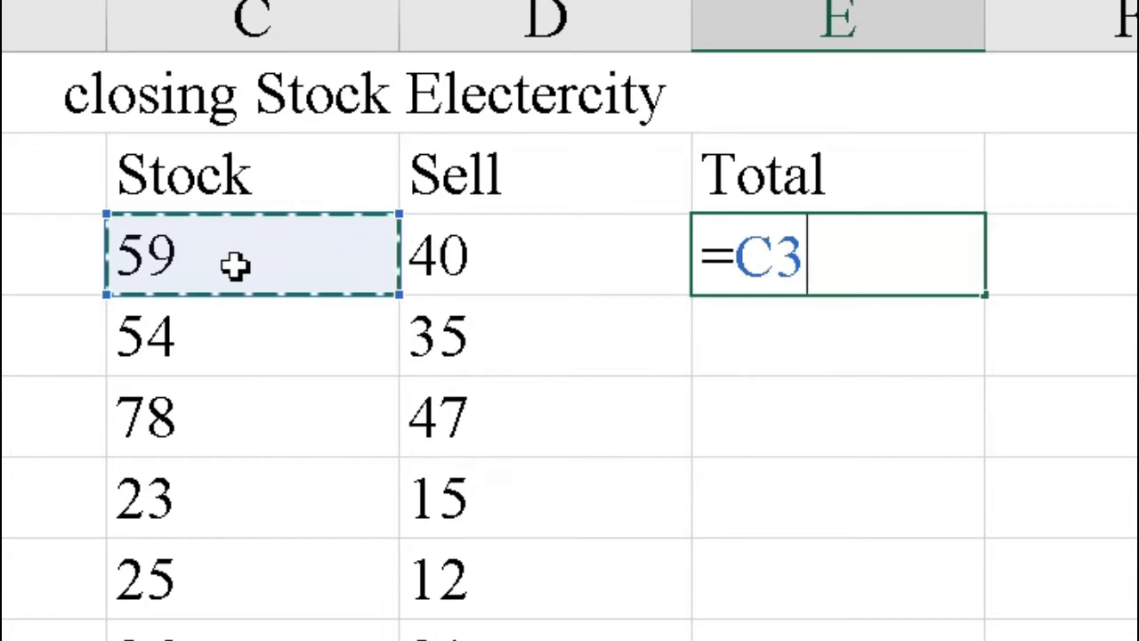
type("-")
left_click(545, 261)
key("Return")
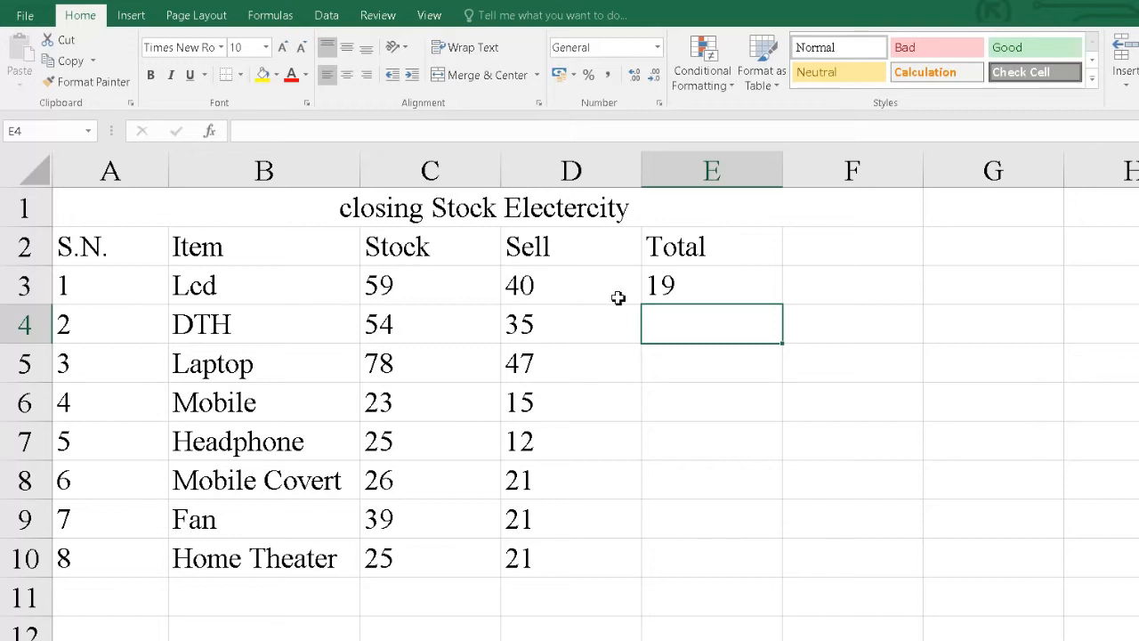
left_click(723, 291)
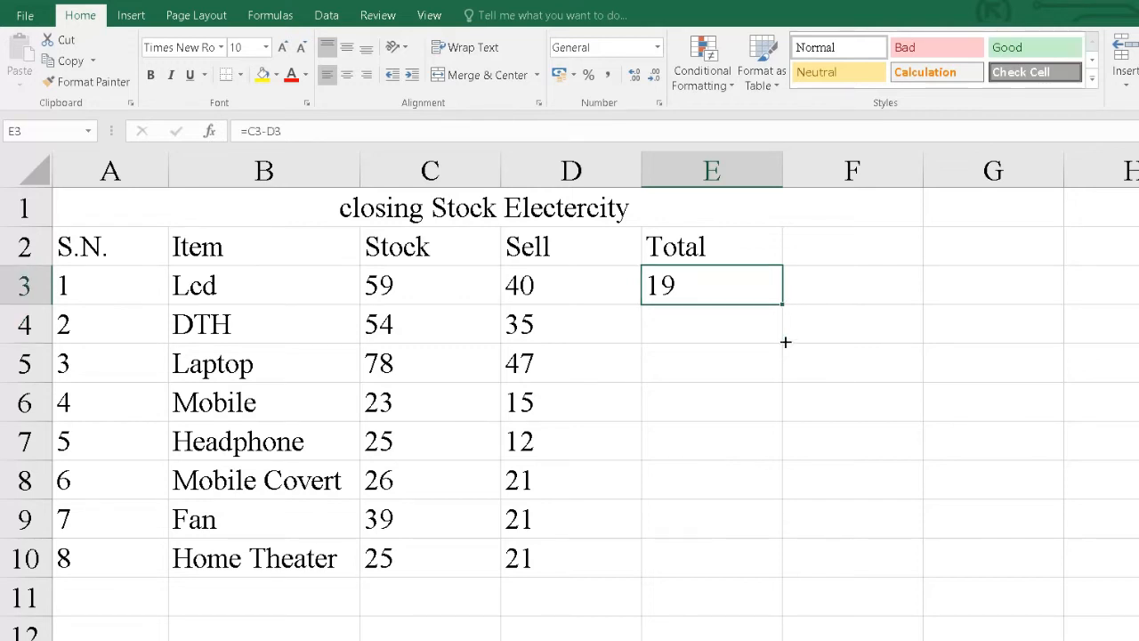
left_click_drag(785, 341, 785, 577)
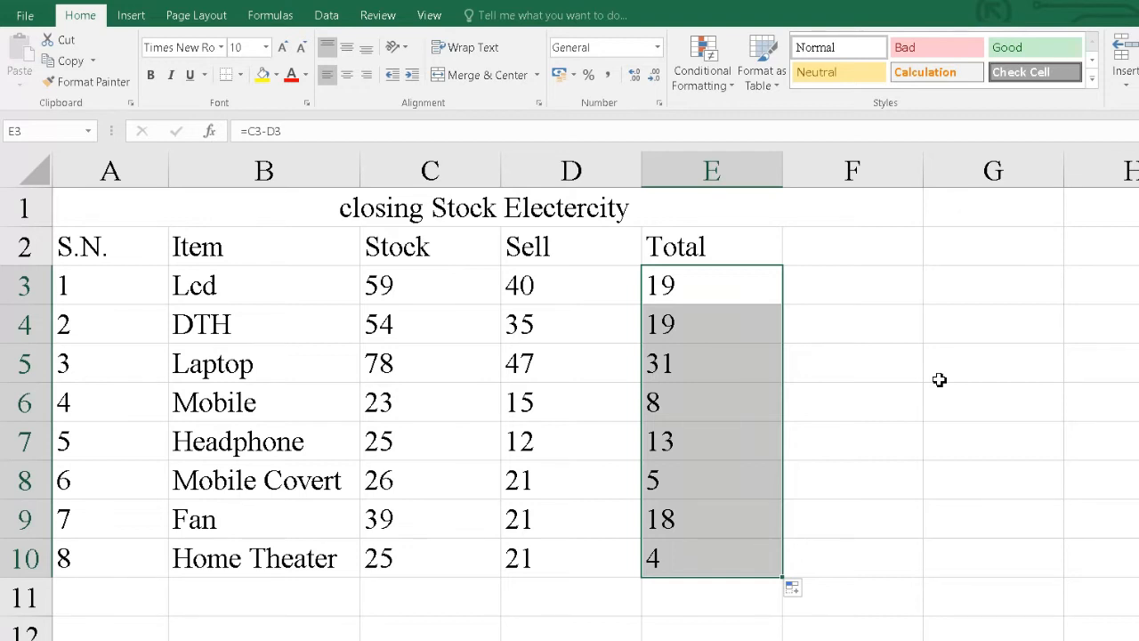
left_click(726, 248)
left_click(702, 353)
left_click(717, 285)
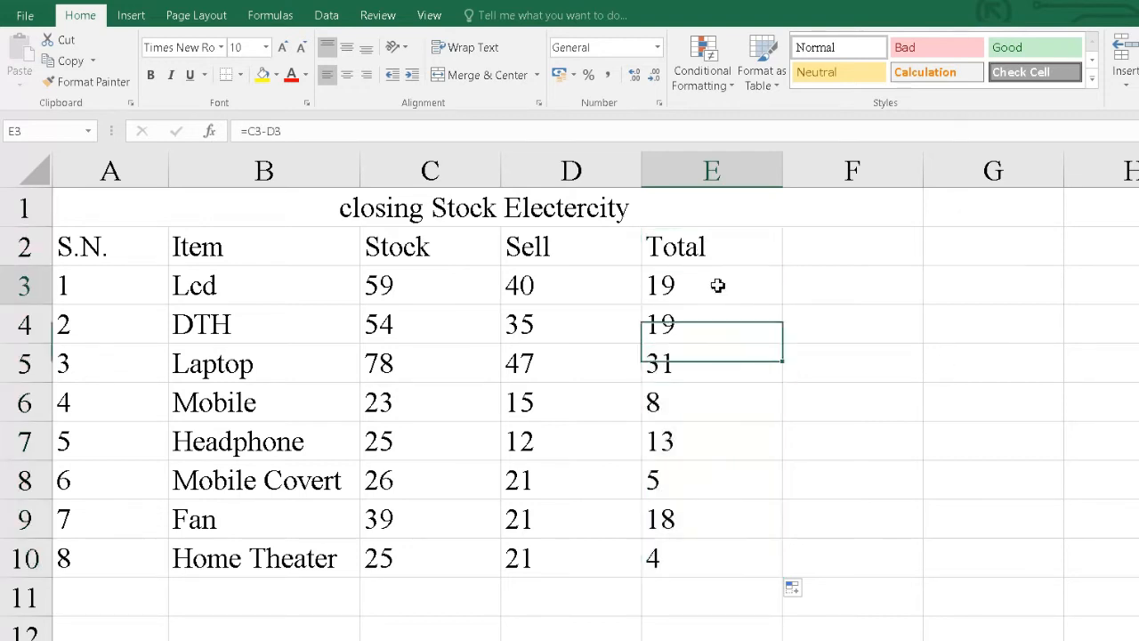
left_click(736, 444)
left_click(353, 205)
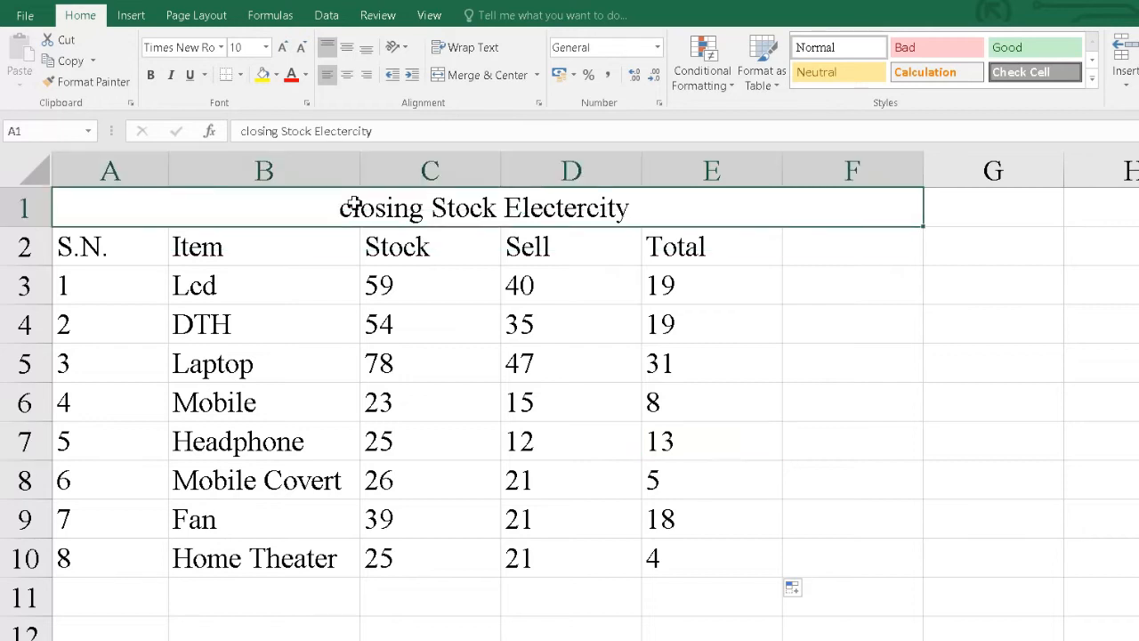
left_click(674, 434)
left_click(792, 296)
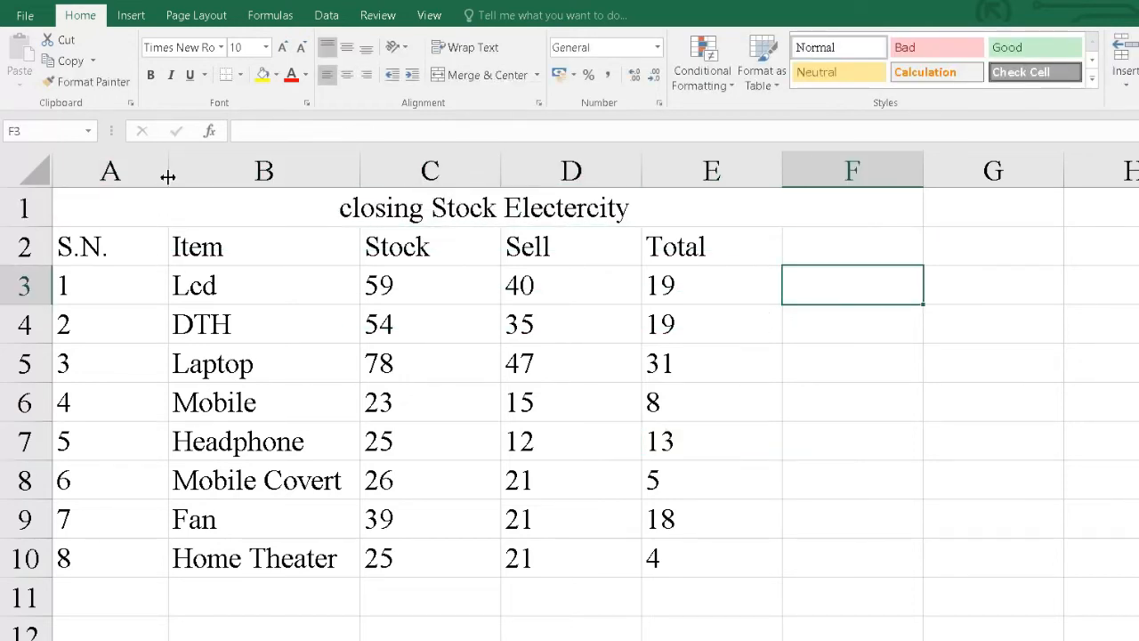
Narrow column A to fit the S.N. header and center the serial number cells A2:A10.
left_click_drag(167, 176, 119, 174)
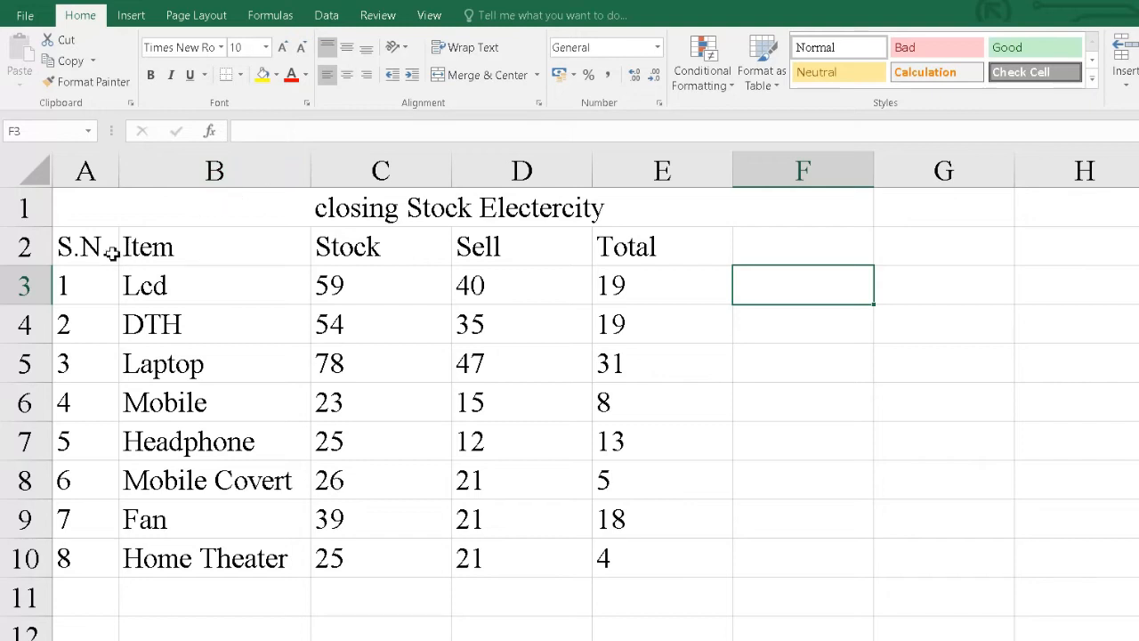
left_click_drag(109, 249, 59, 522)
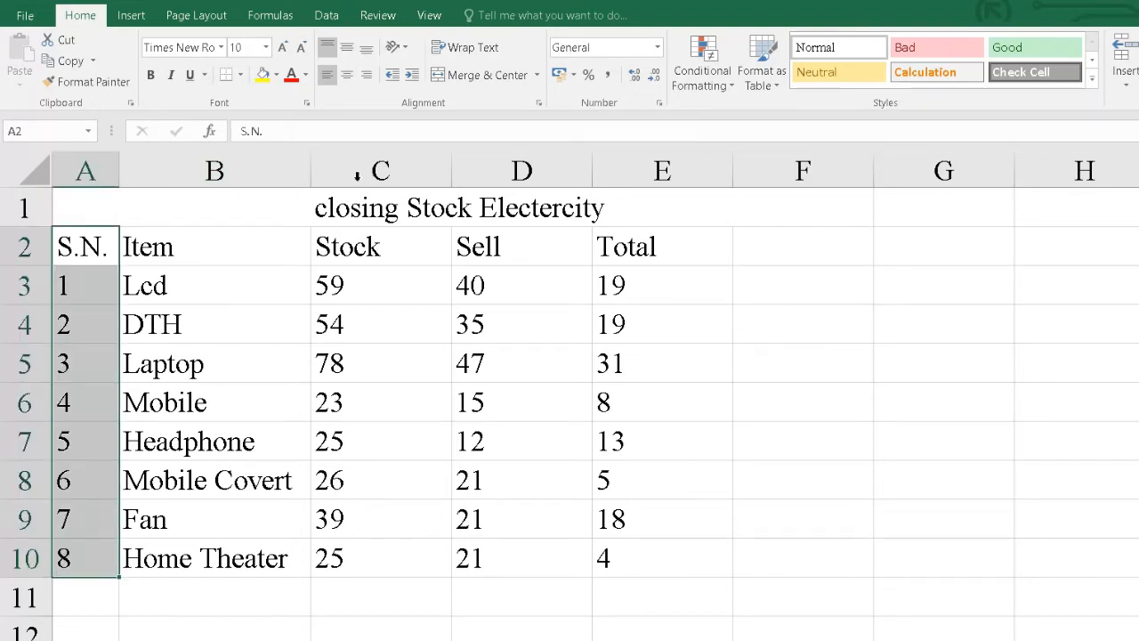
left_click(347, 75)
left_click(255, 271)
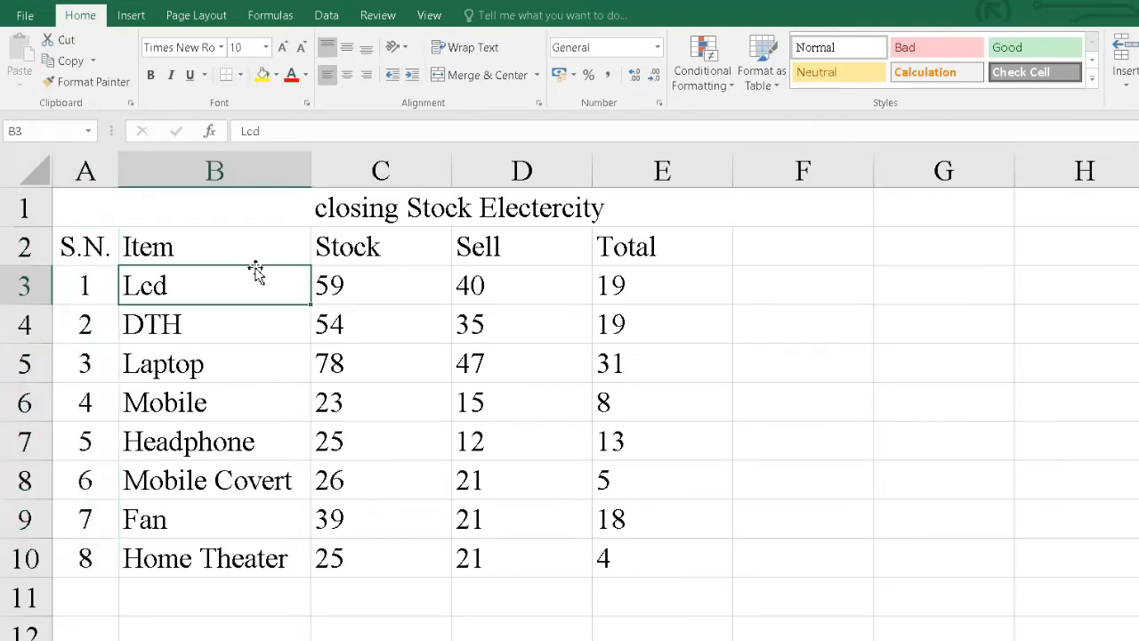
Make the header cells A2:E2 bold and center them horizontally.
left_click_drag(96, 248, 616, 240)
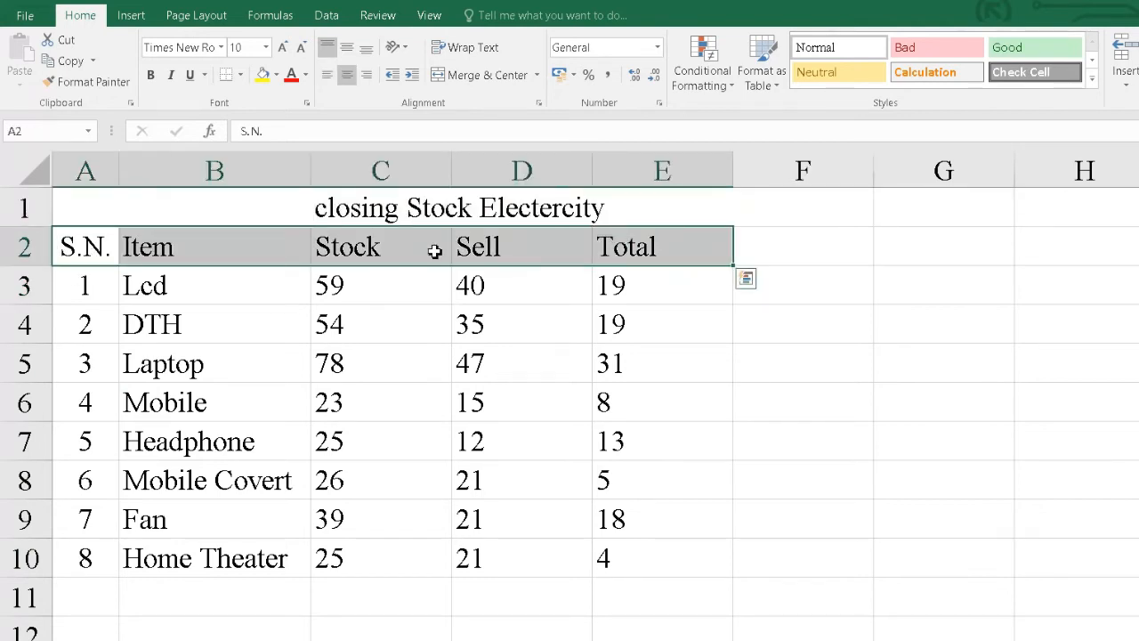
left_click(150, 74)
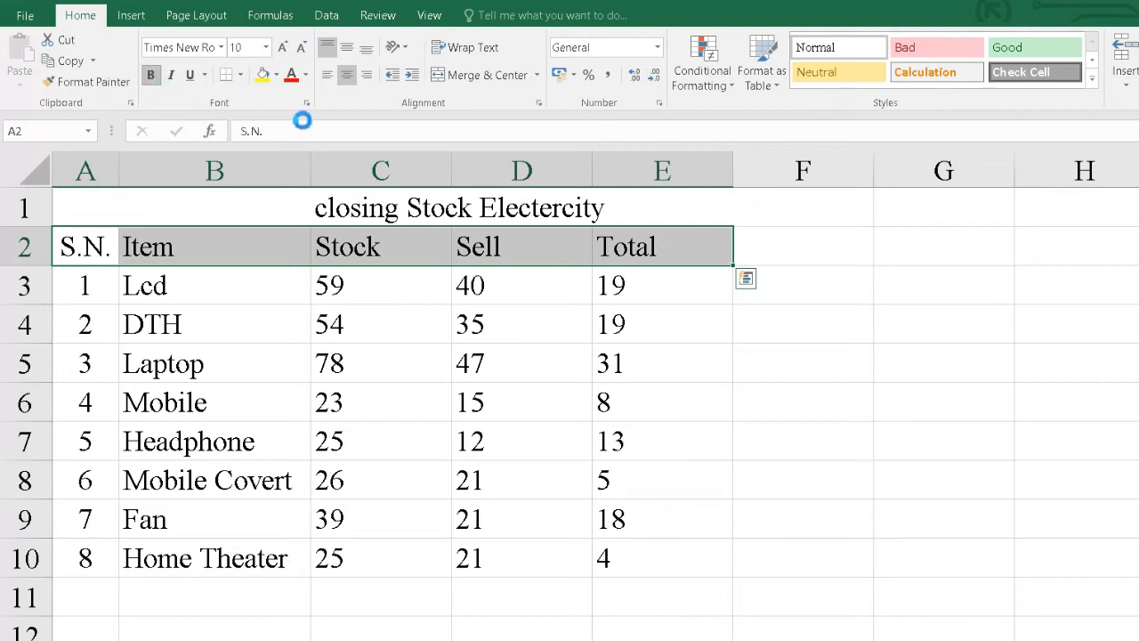
left_click(348, 80)
left_click(427, 330)
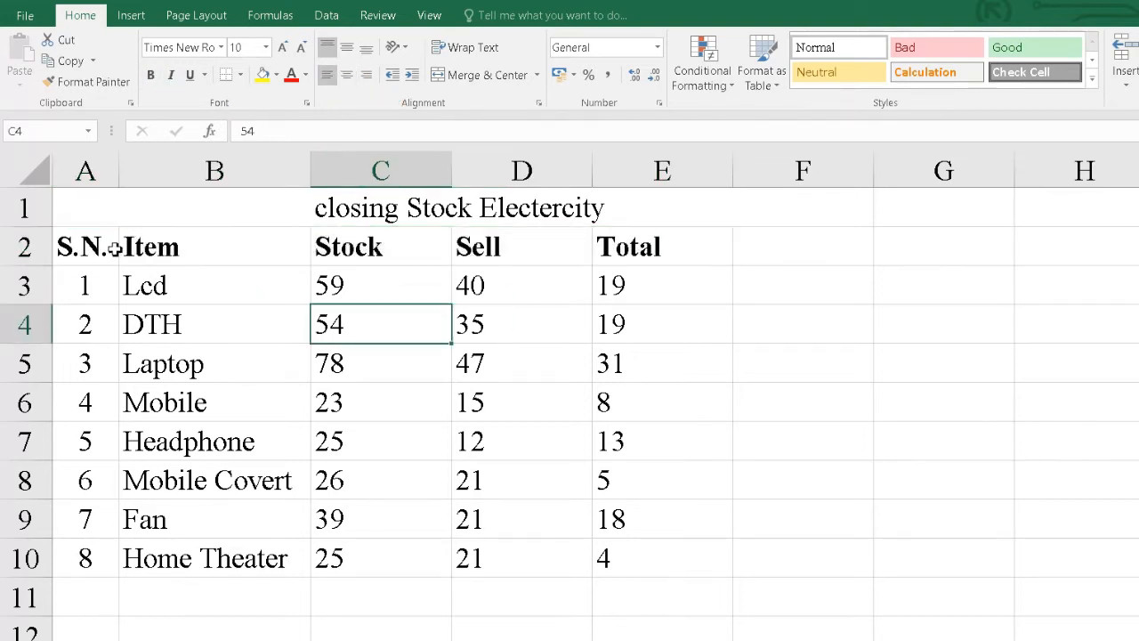
left_click_drag(104, 245, 622, 234)
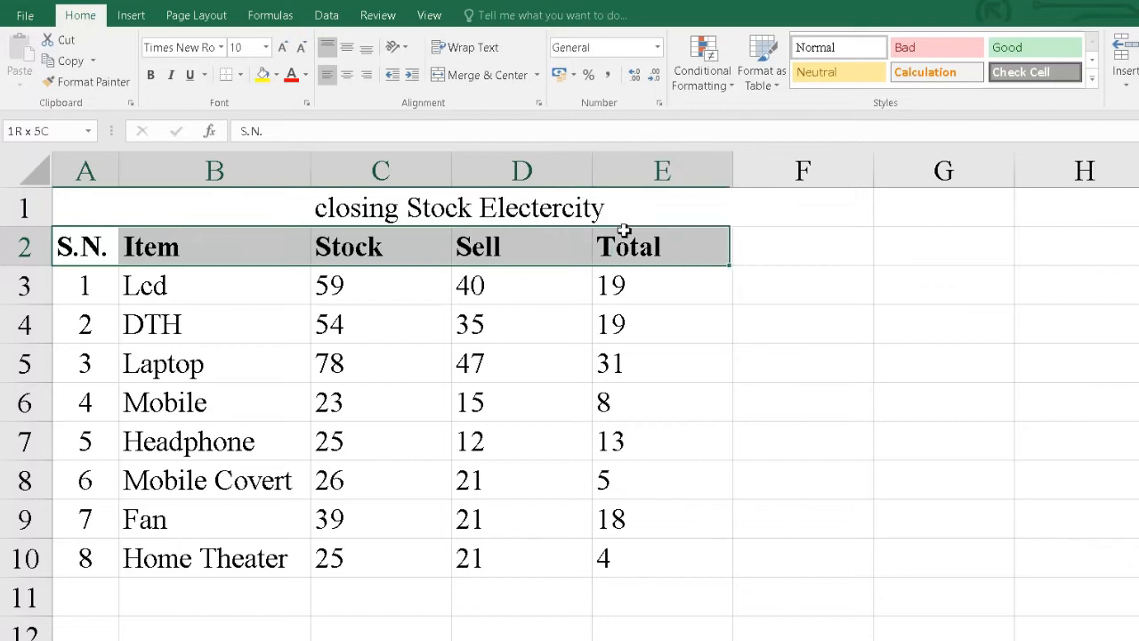
left_click(347, 78)
left_click(412, 362)
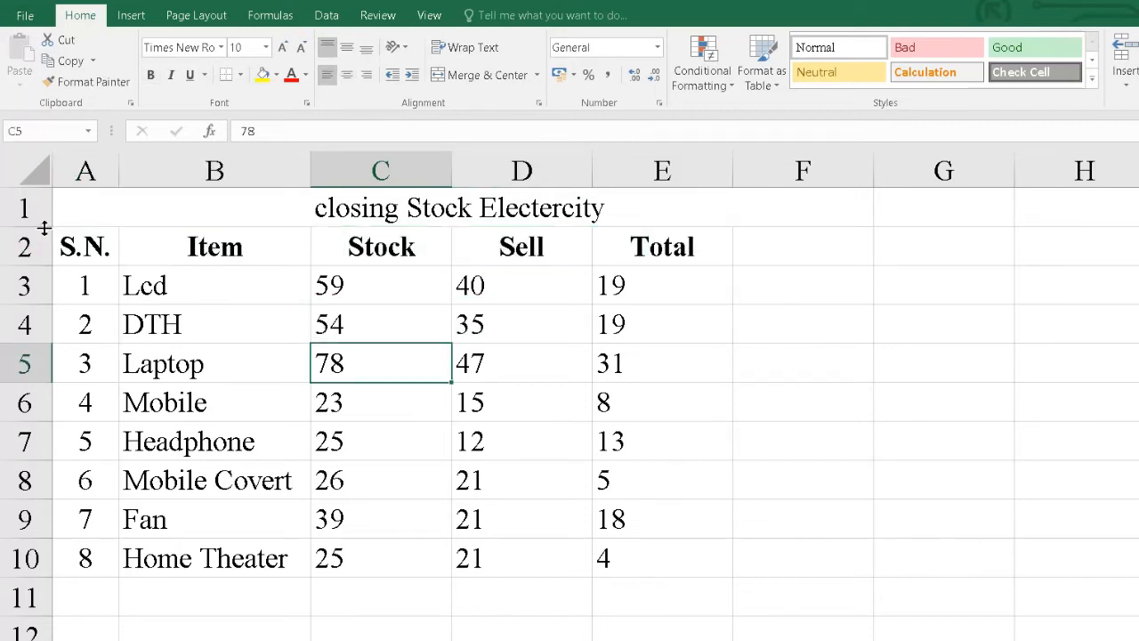
Increase the height of row 1 and capitalize the title's first letter so it reads "Closing Stock Electercity".
left_click_drag(44, 228, 43, 253)
left_click(329, 206)
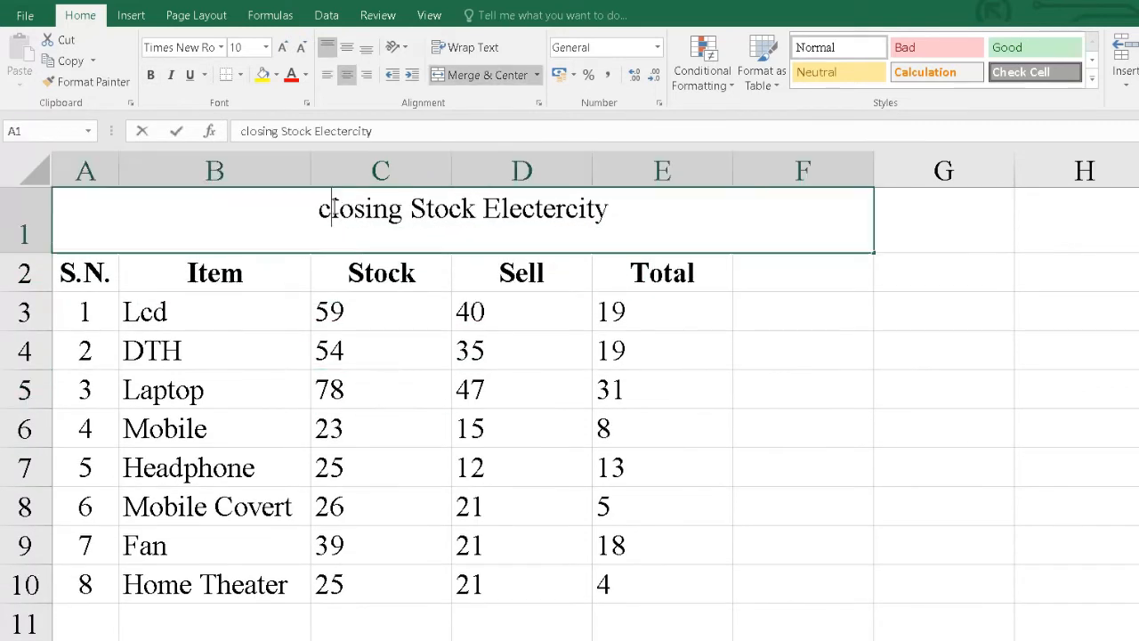
double_click(331, 207)
key("BackSpace")
type("C")
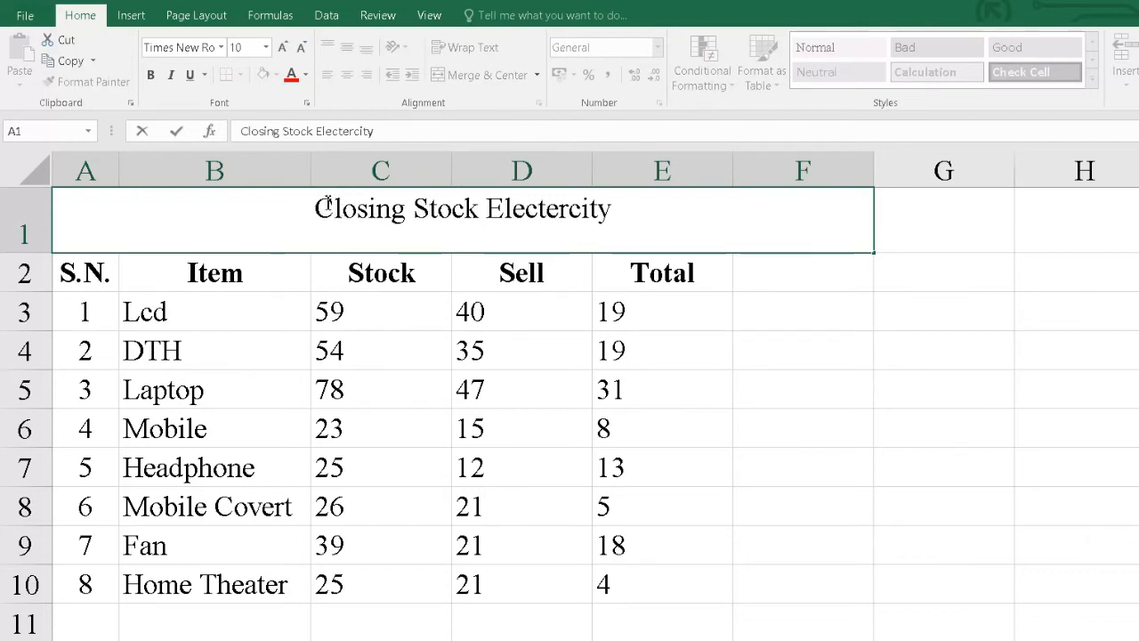
left_click(813, 391)
Make the title in row 1 bold and align it vertically to the middle of the cell.
left_click(576, 227)
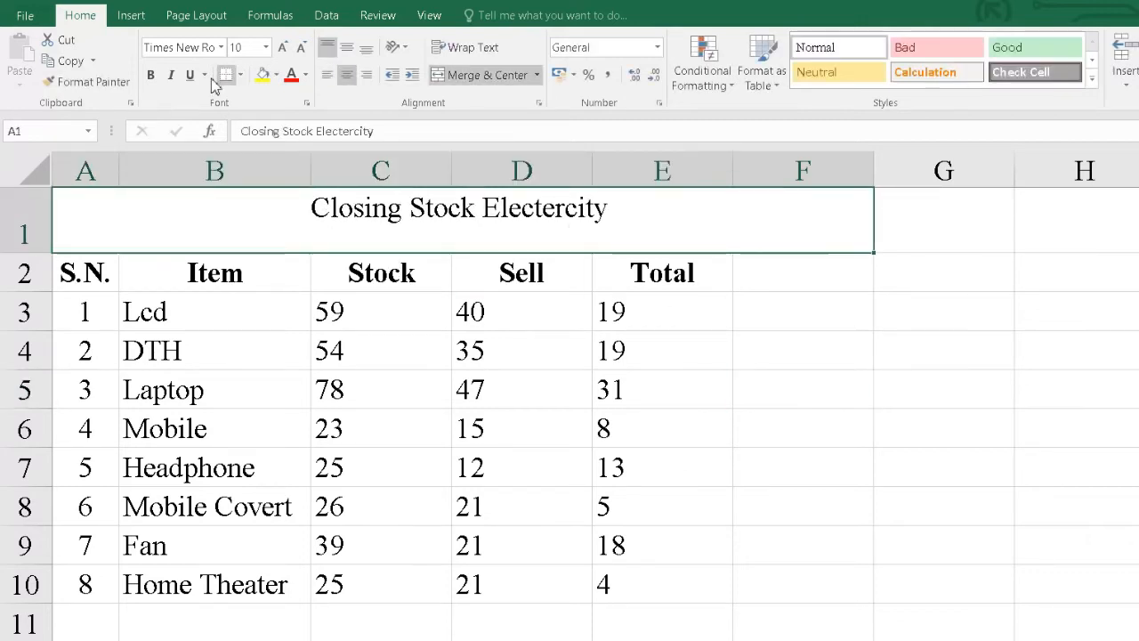
left_click(150, 74)
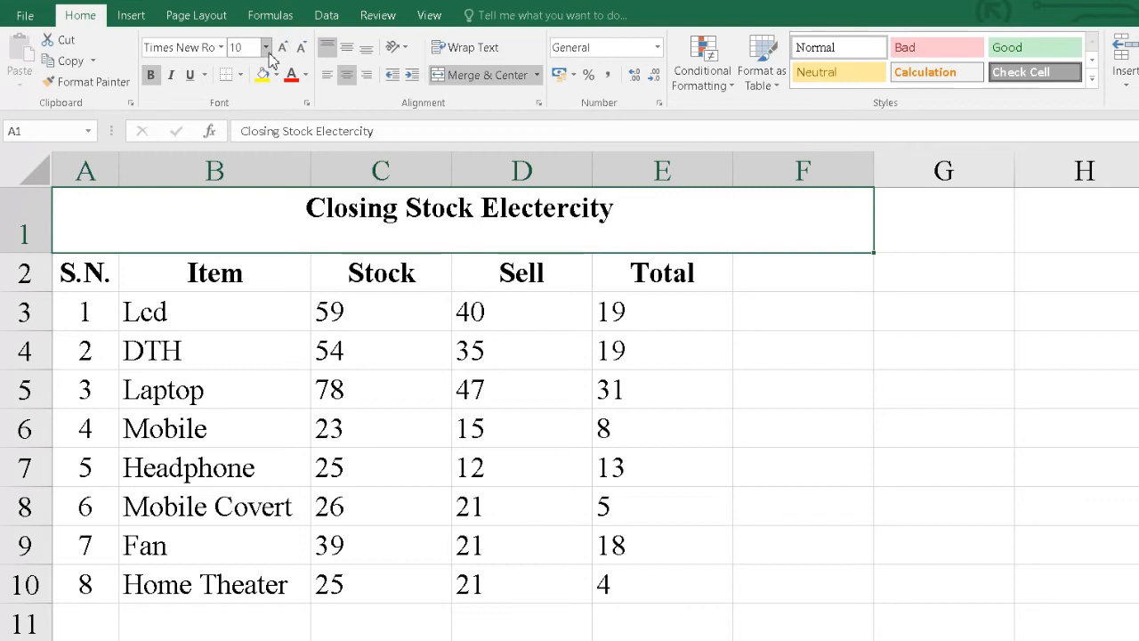
left_click(350, 52)
left_click(401, 381)
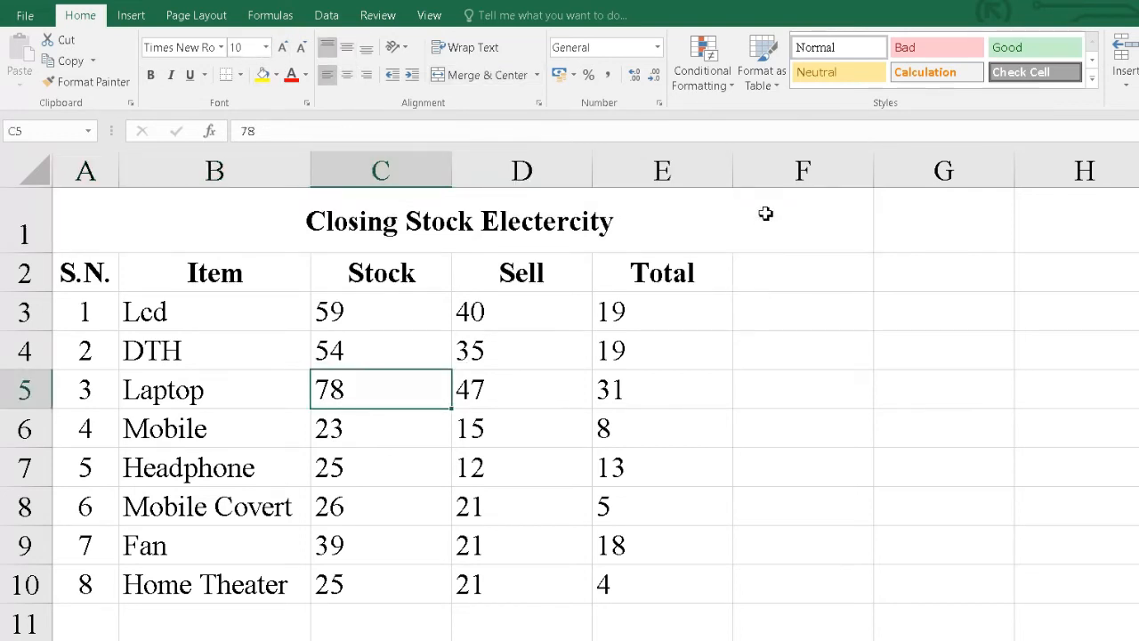
Unmerge the title cell that spans A1:F1.
left_click(738, 218)
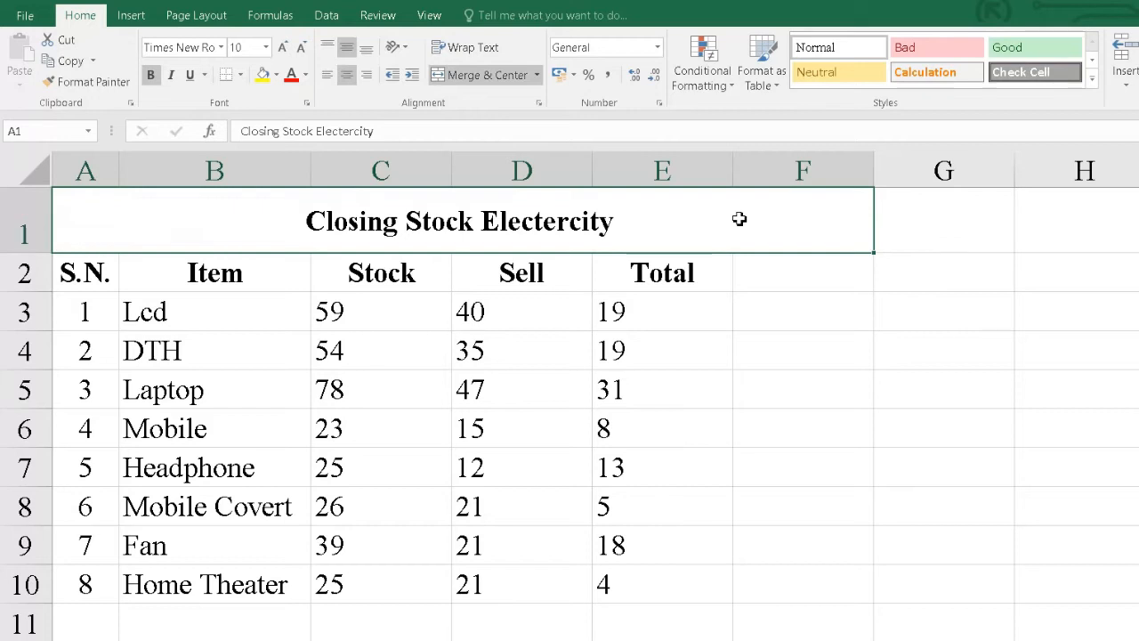
left_click_drag(808, 280, 848, 592)
left_click(990, 433)
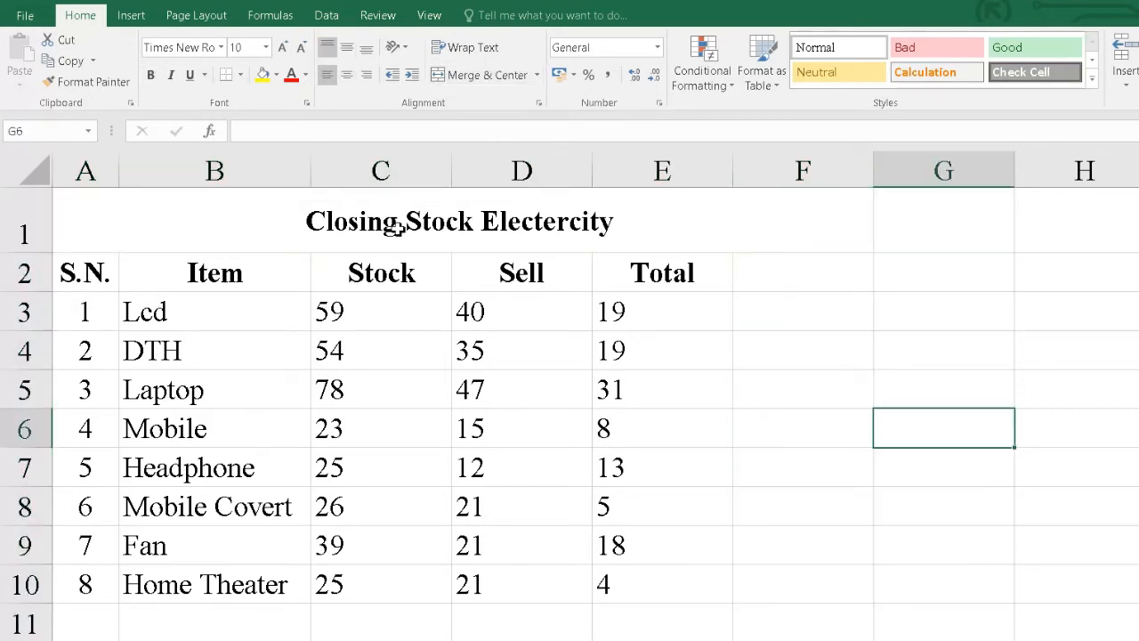
left_click(289, 218)
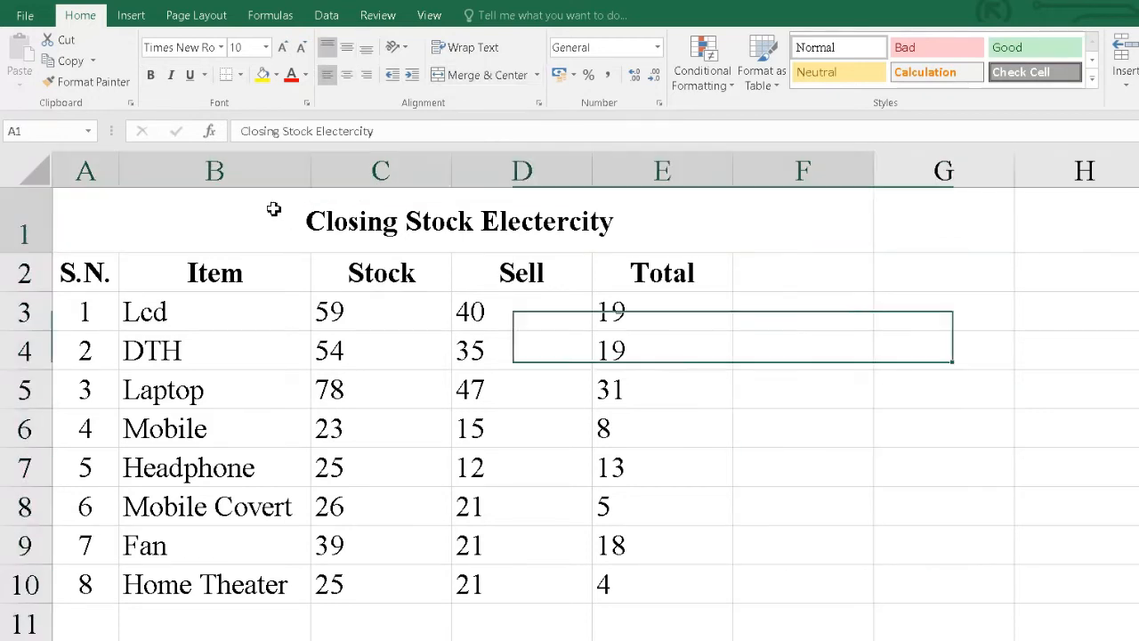
left_click(536, 75)
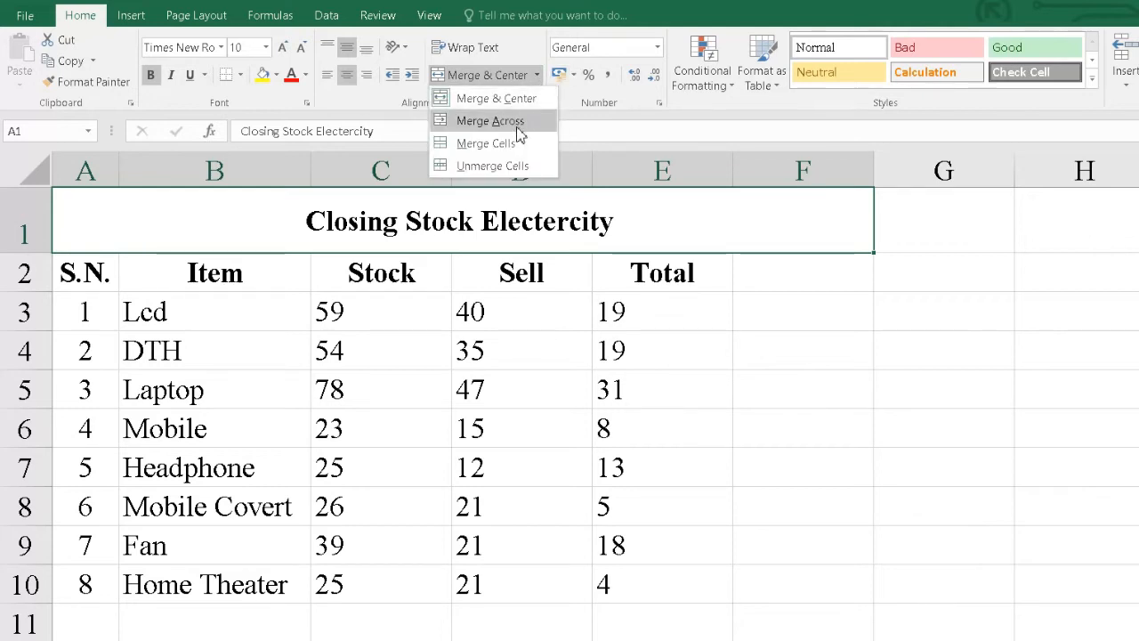
left_click(527, 166)
left_click(765, 386)
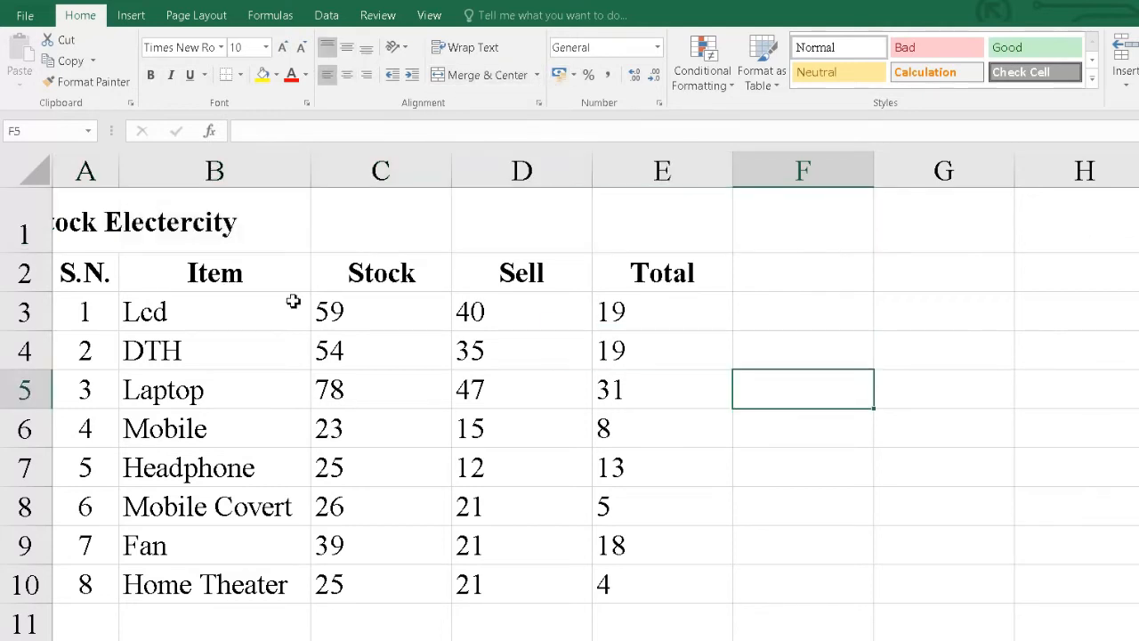
Try to merge and center B1:E1 in the title row, and undo the merge.
left_click_drag(176, 201, 665, 205)
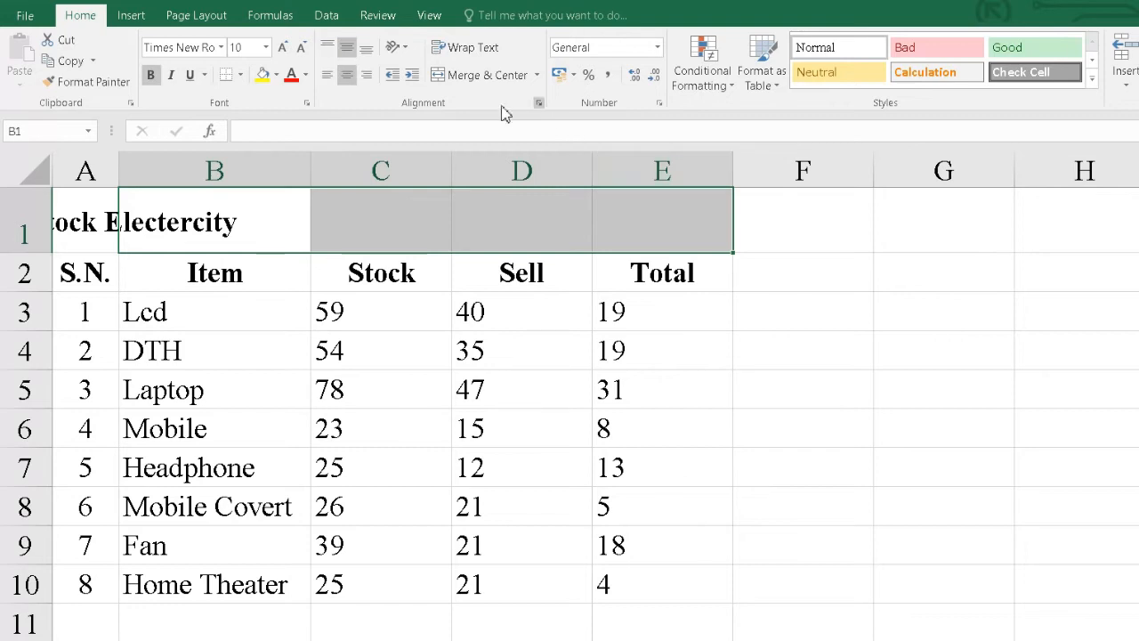
left_click(482, 88)
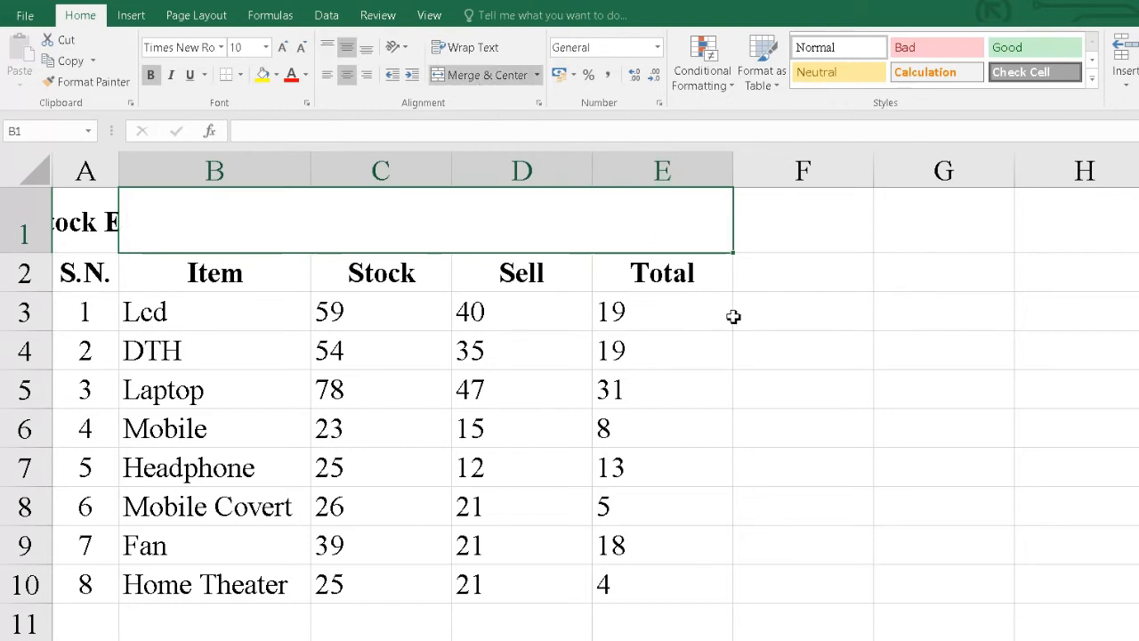
left_click(300, 287)
type("z")
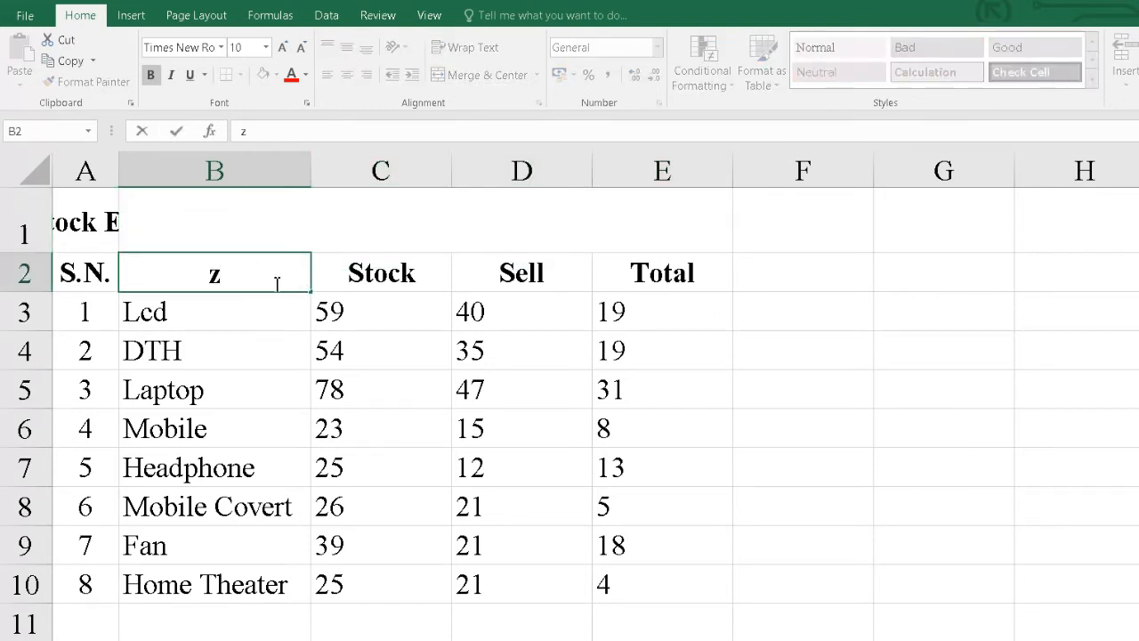
left_click(300, 315)
key("ctrl+z")
key("ctrl+z")
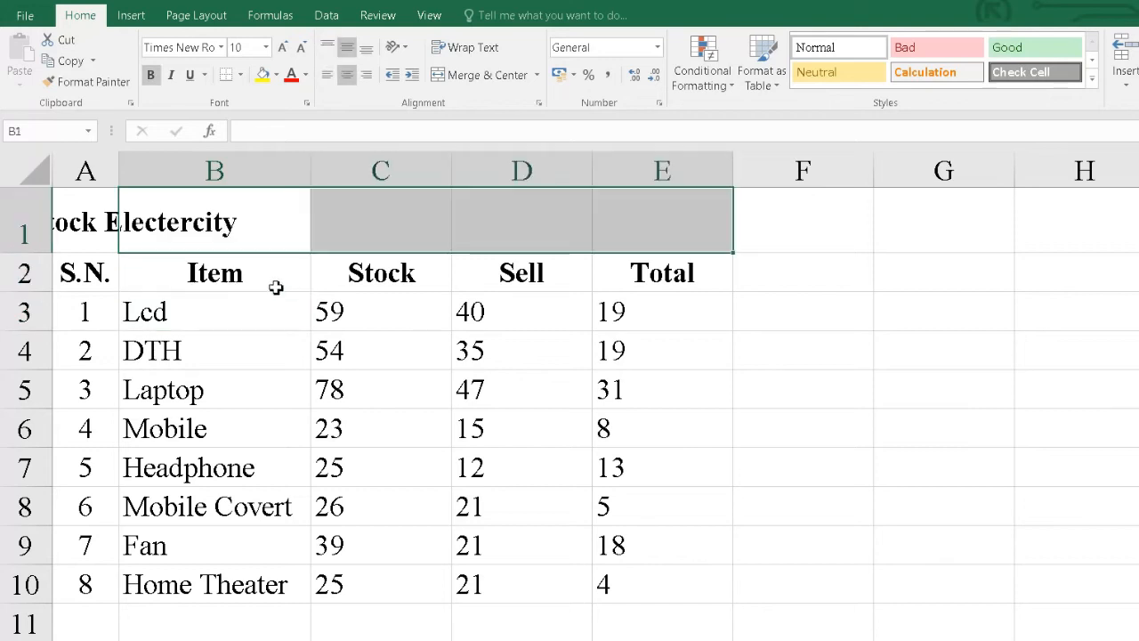
Merge and center the title across A1:E1 to match the width of the table.
left_click(72, 203)
left_click_drag(95, 208, 649, 187)
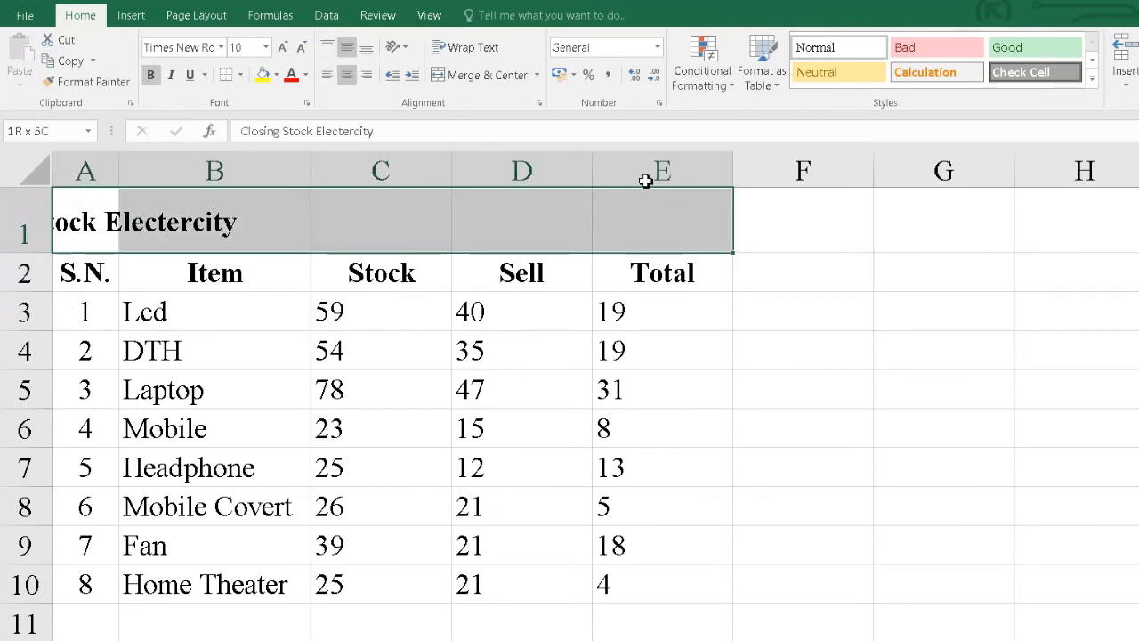
left_click(474, 75)
left_click(830, 389)
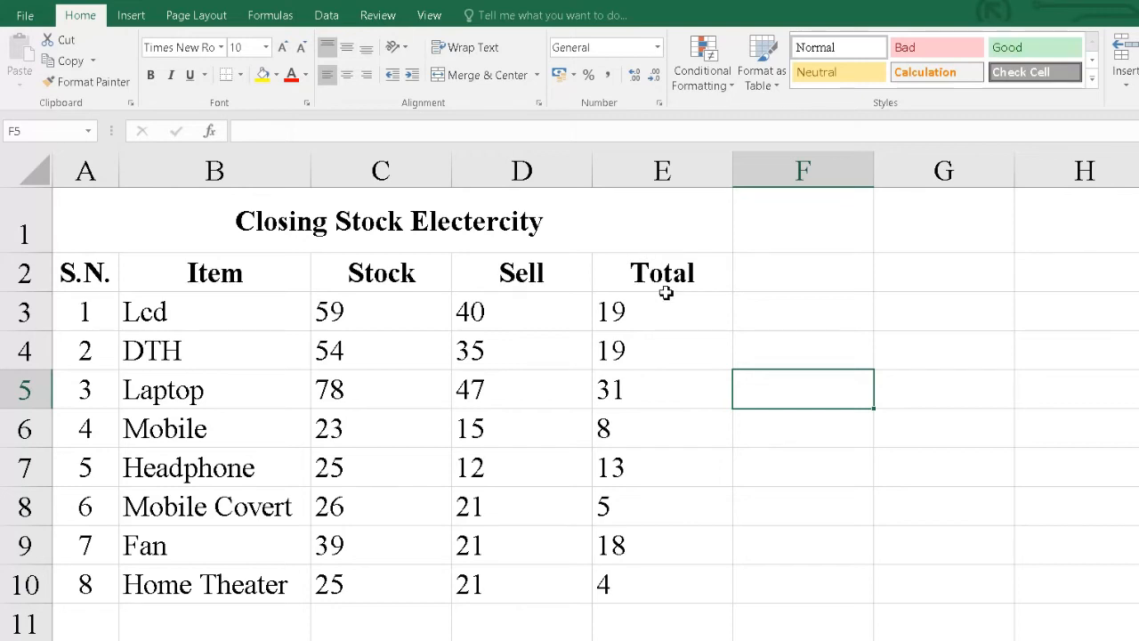
left_click(890, 346)
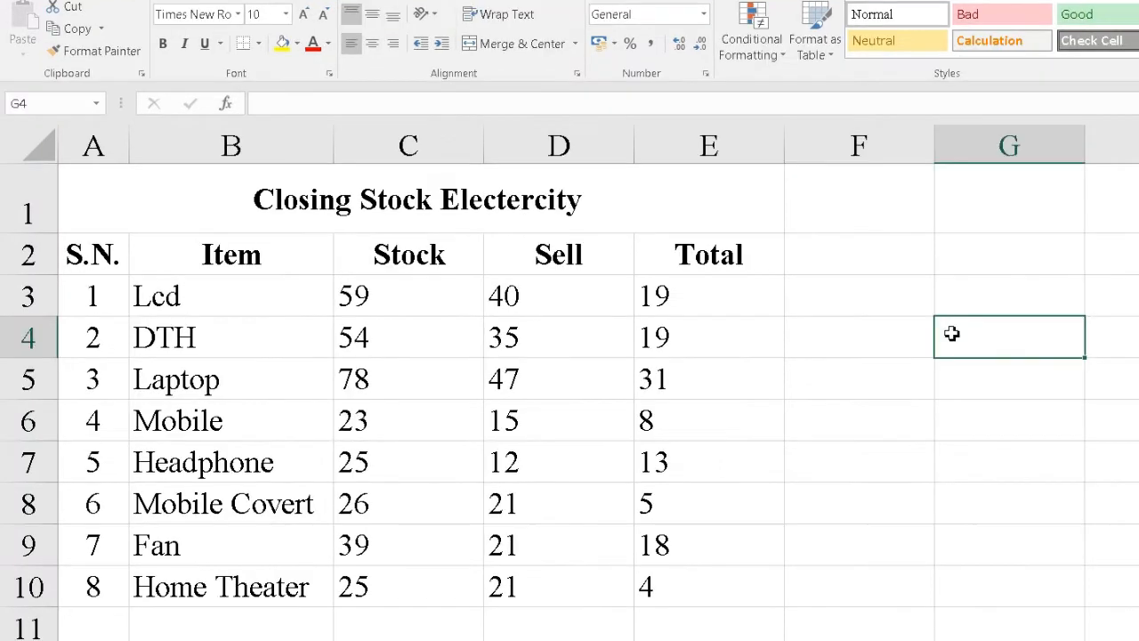
Center the Stock, Sell and Total values in C3:E10 horizontally.
left_click(145, 339)
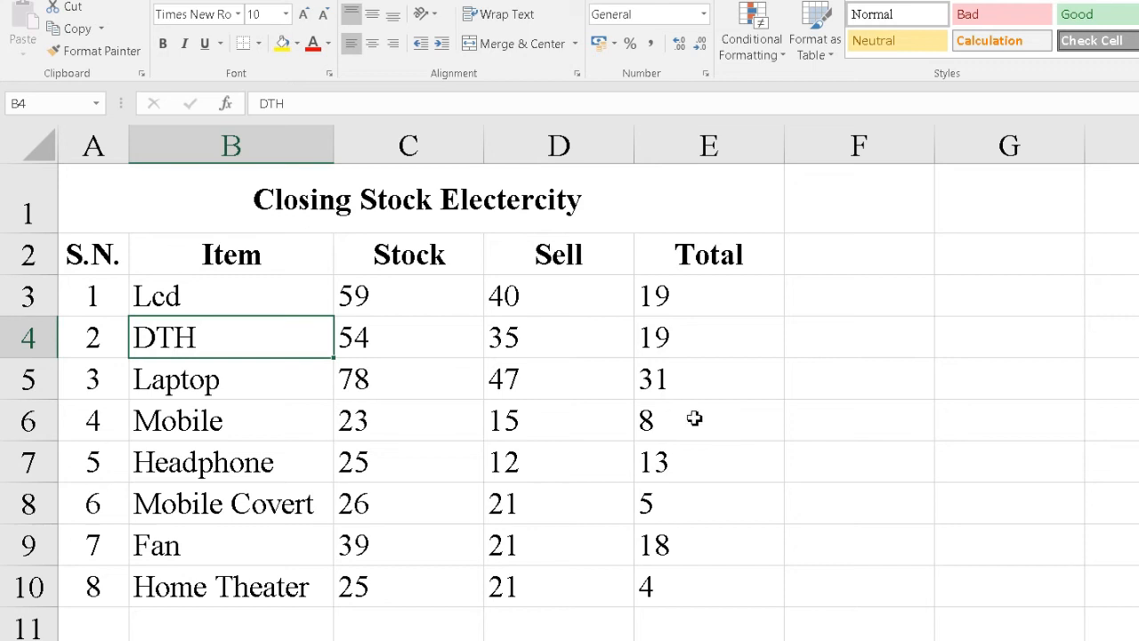
scroll(694, 418, "down", 1)
scroll(447, 338, "up", 1)
left_click_drag(418, 298, 730, 586)
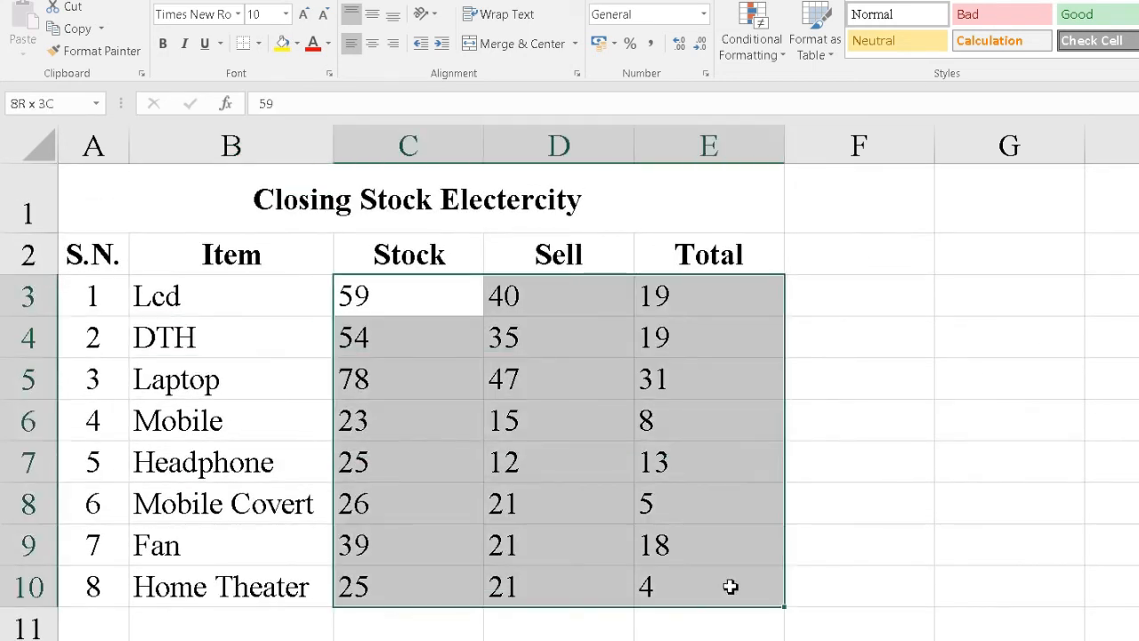
left_click(372, 43)
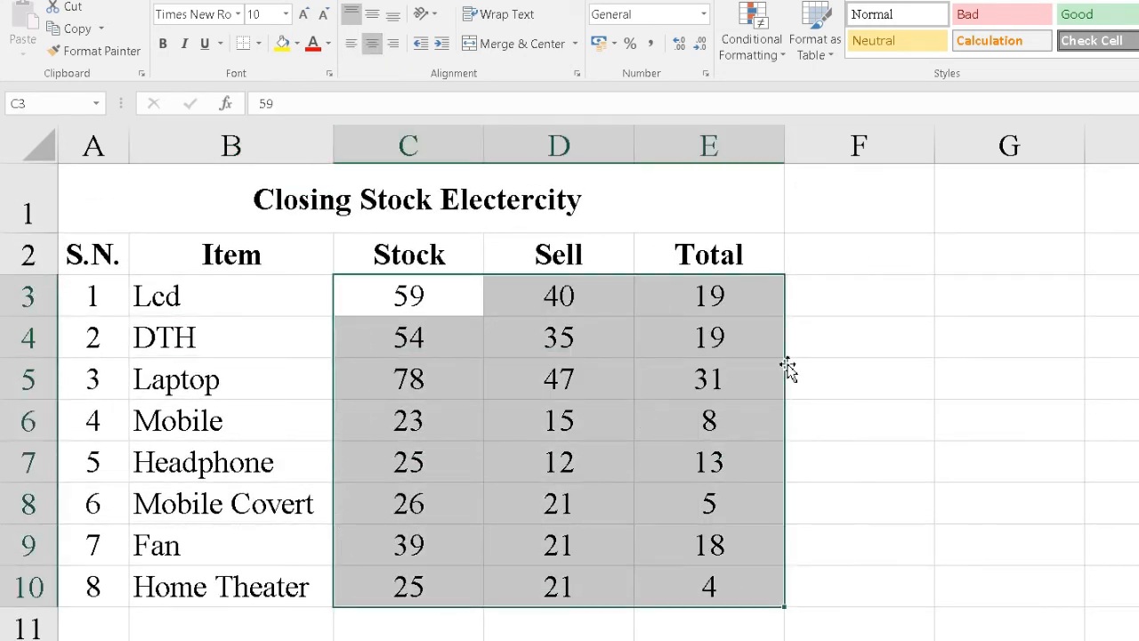
left_click(874, 389)
Apply All Borders to the whole table A1:E10, including the title row.
scroll(610, 526, "down", 1)
scroll(614, 549, "up", 1)
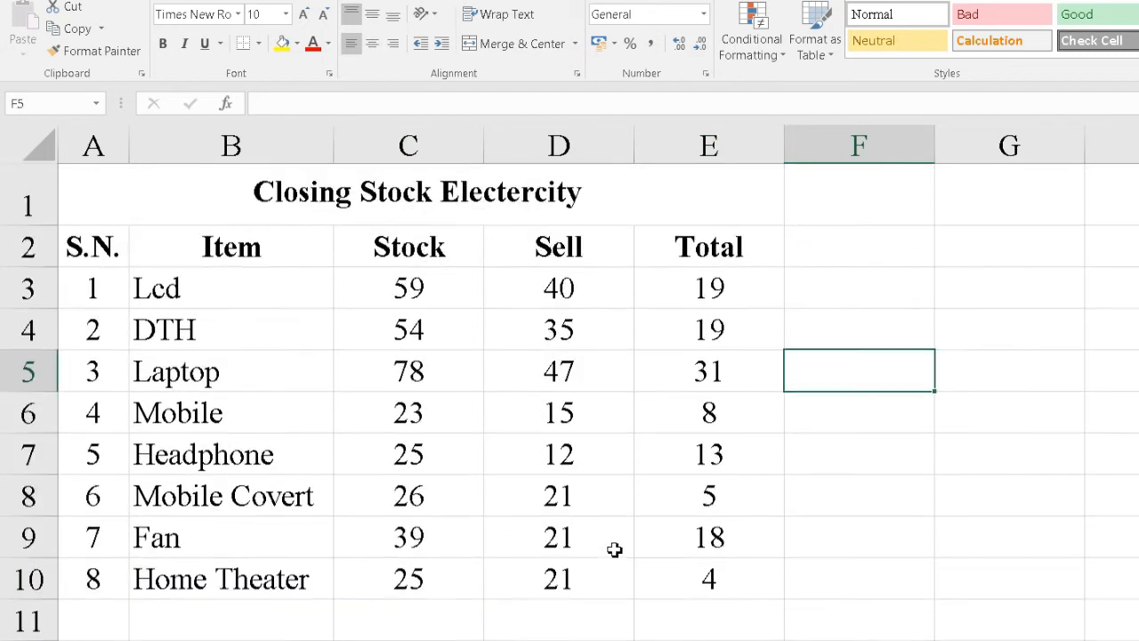
left_click_drag(589, 221, 652, 588)
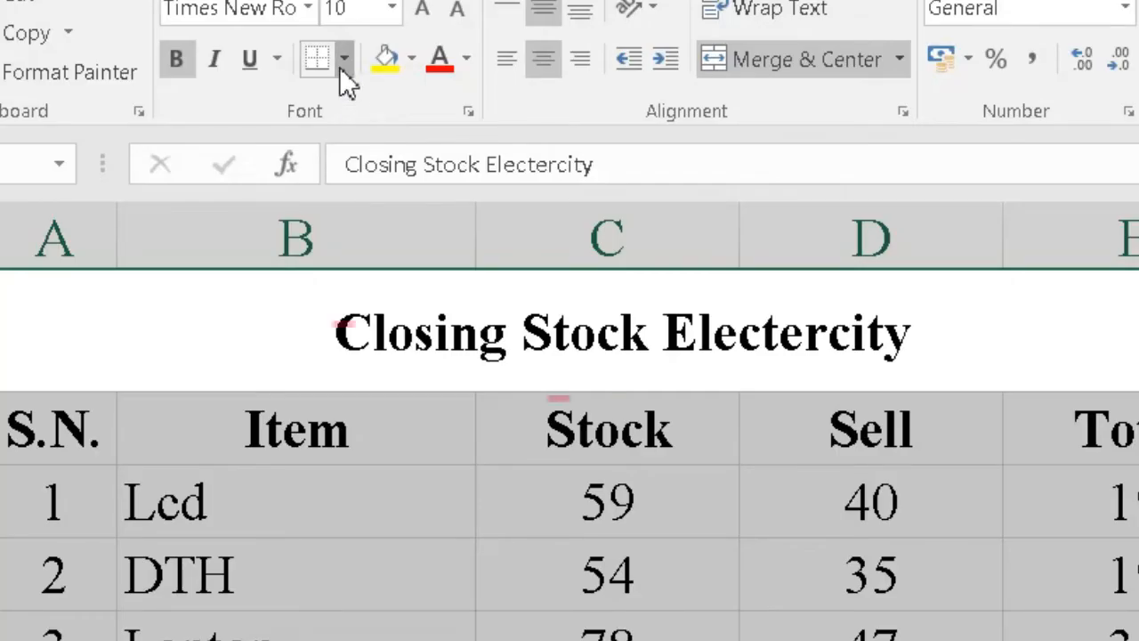
left_click(258, 44)
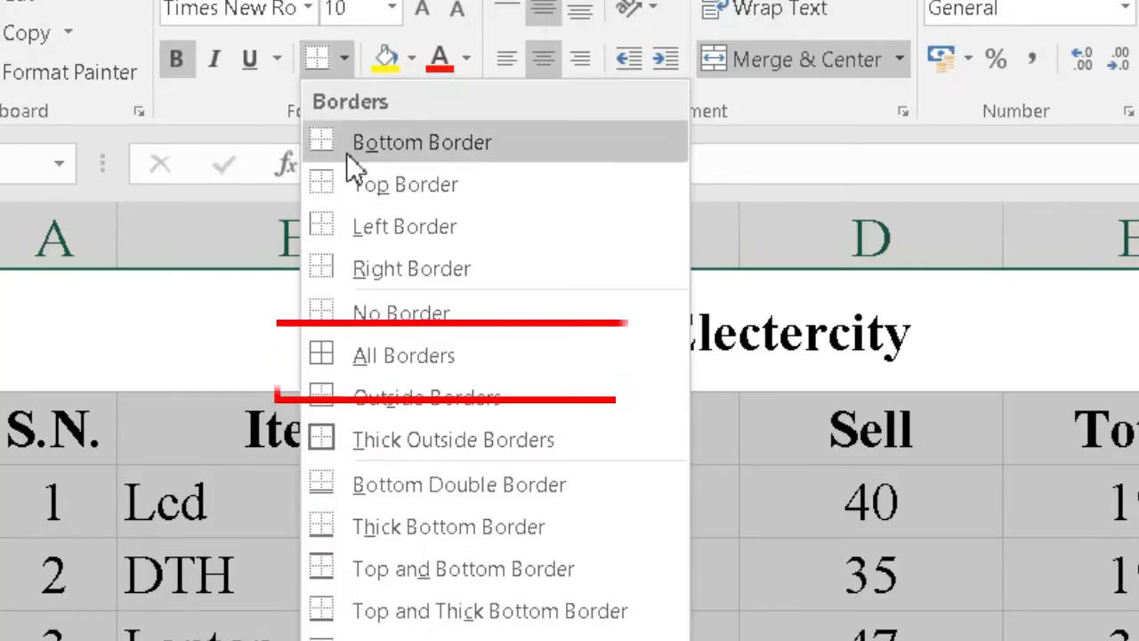
left_click(382, 347)
left_click(1138, 491)
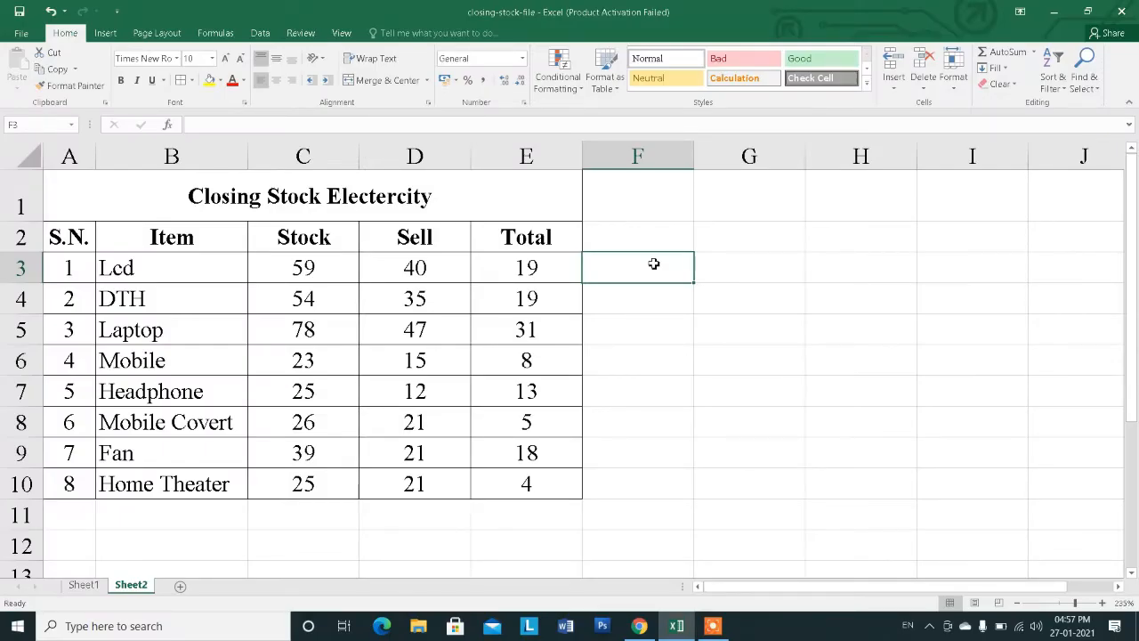
Review the entries in the S.N., Item, Stock, Sell and Total columns of the bordered table.
left_click_drag(62, 260, 87, 427)
left_click_drag(221, 267, 236, 472)
left_click_drag(328, 259, 322, 453)
left_click_drag(416, 265, 415, 458)
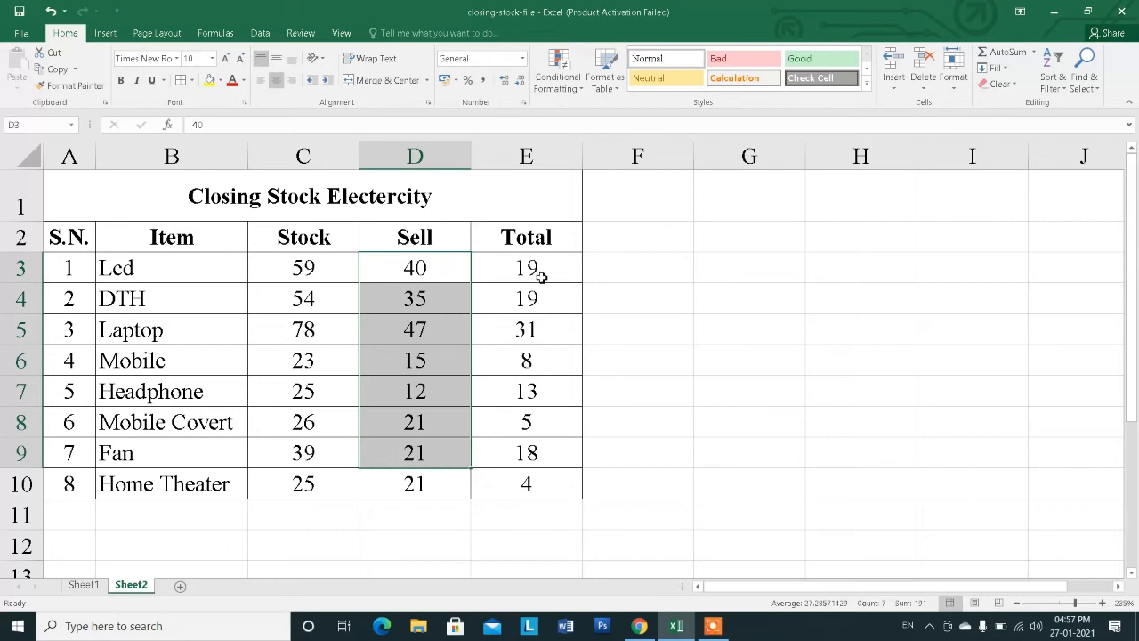
left_click_drag(541, 278, 509, 485)
left_click(646, 355)
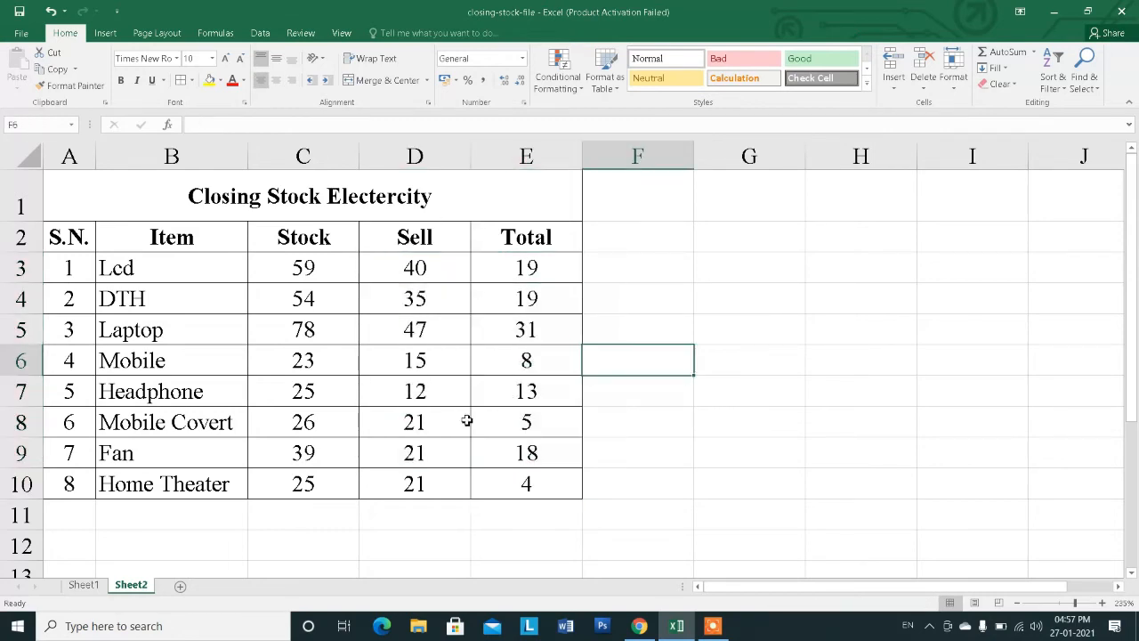
scroll(471, 419, "down", 2)
scroll(470, 419, "up", 2)
Enter a SUM formula in E11 that adds the Total values in E3:E10.
scroll(471, 420, "down", 1)
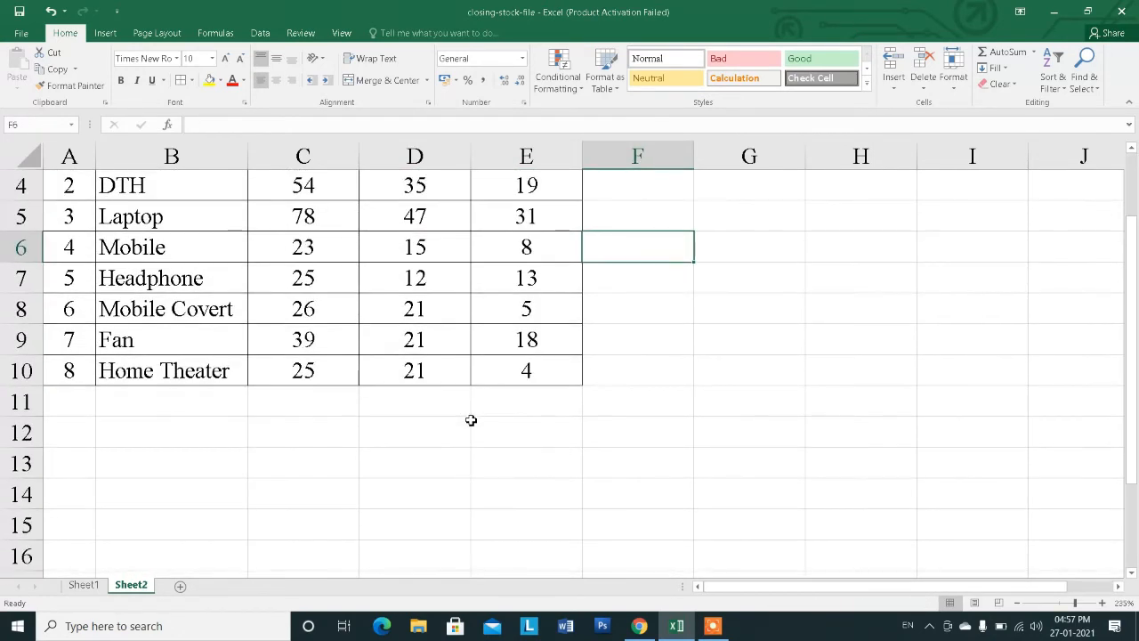
left_click(492, 399)
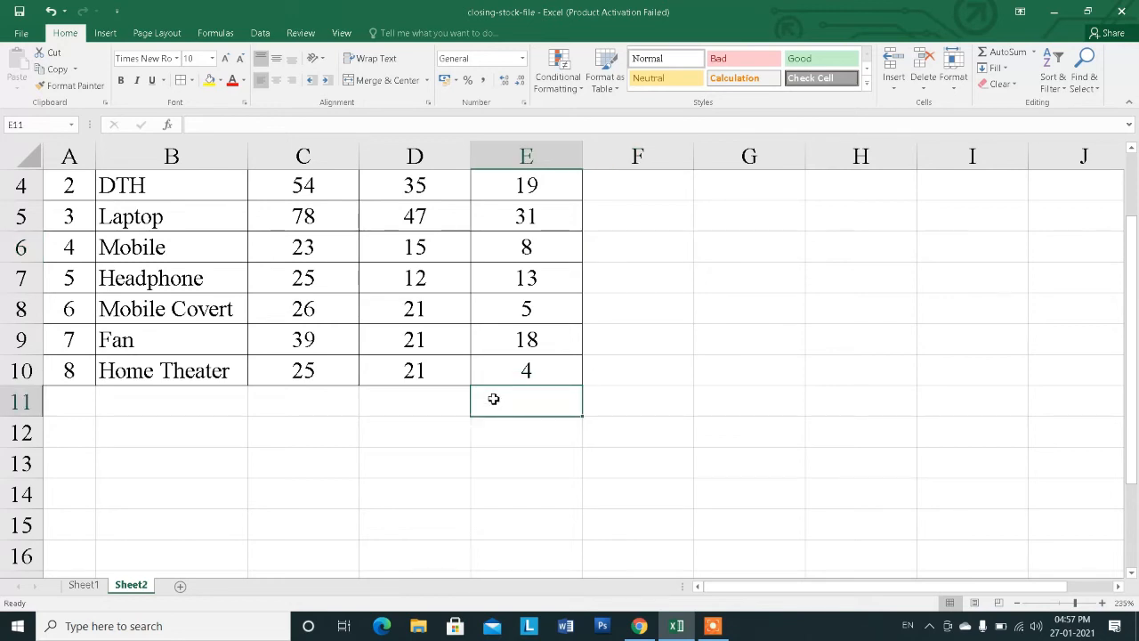
type("=")
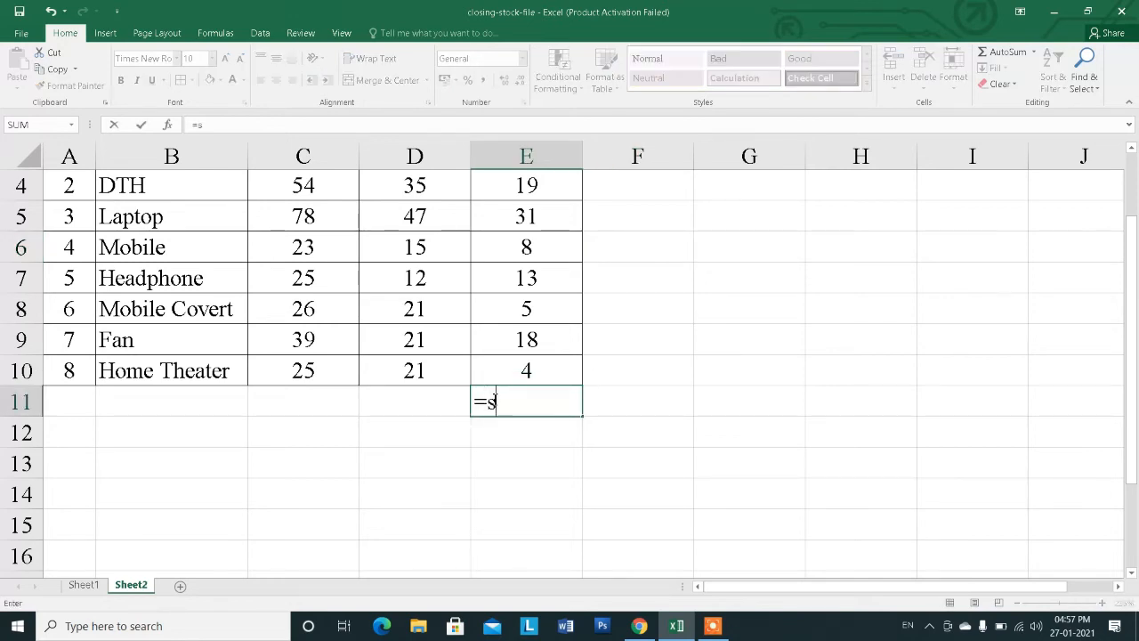
type("sum")
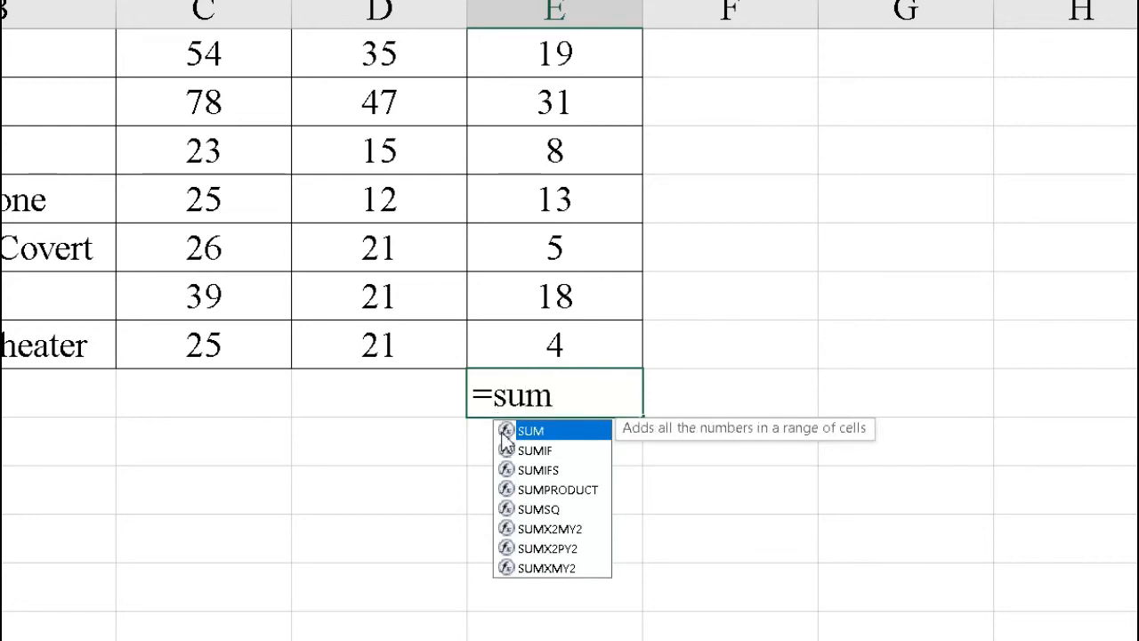
double_click(505, 431)
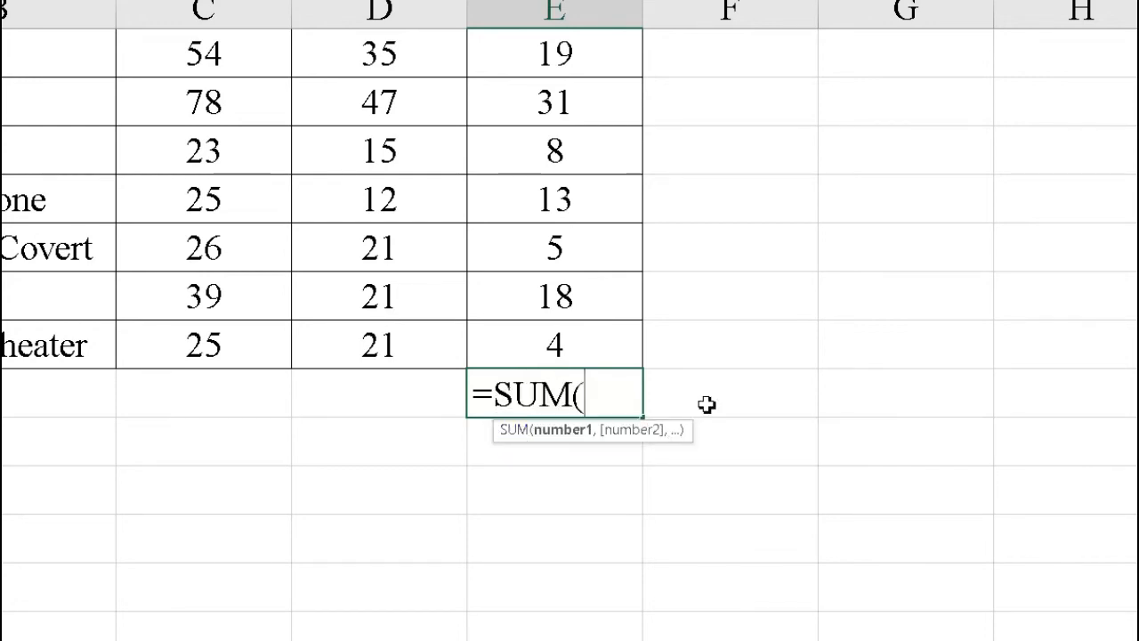
scroll(590, 186, "up", 1)
left_click_drag(589, 186, 593, 516)
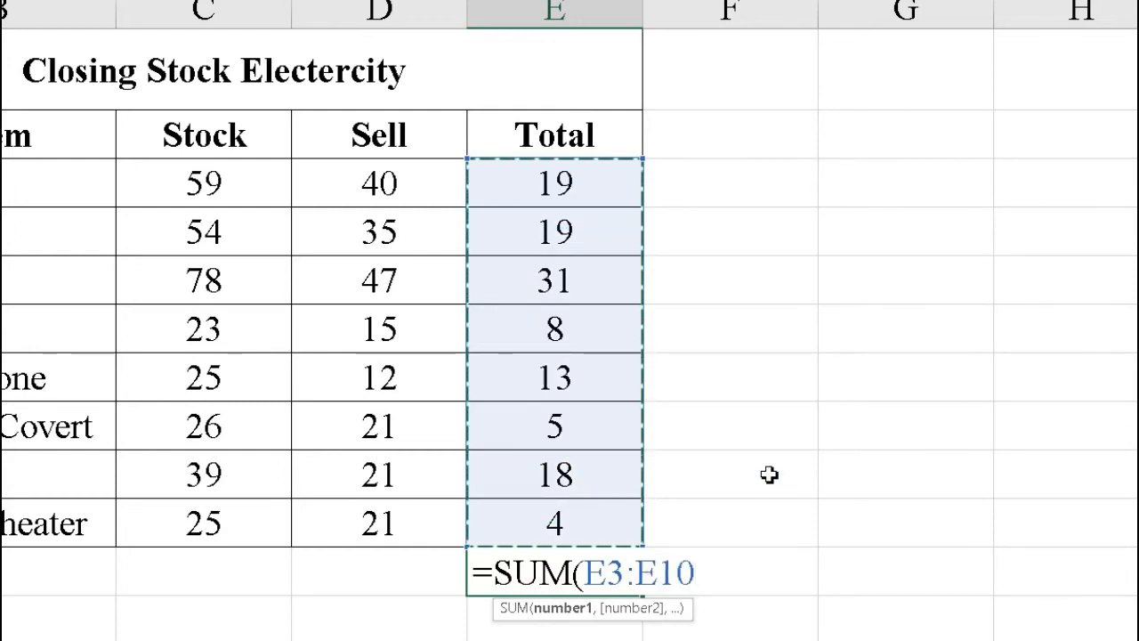
type(")")
key("Return")
left_click(786, 470)
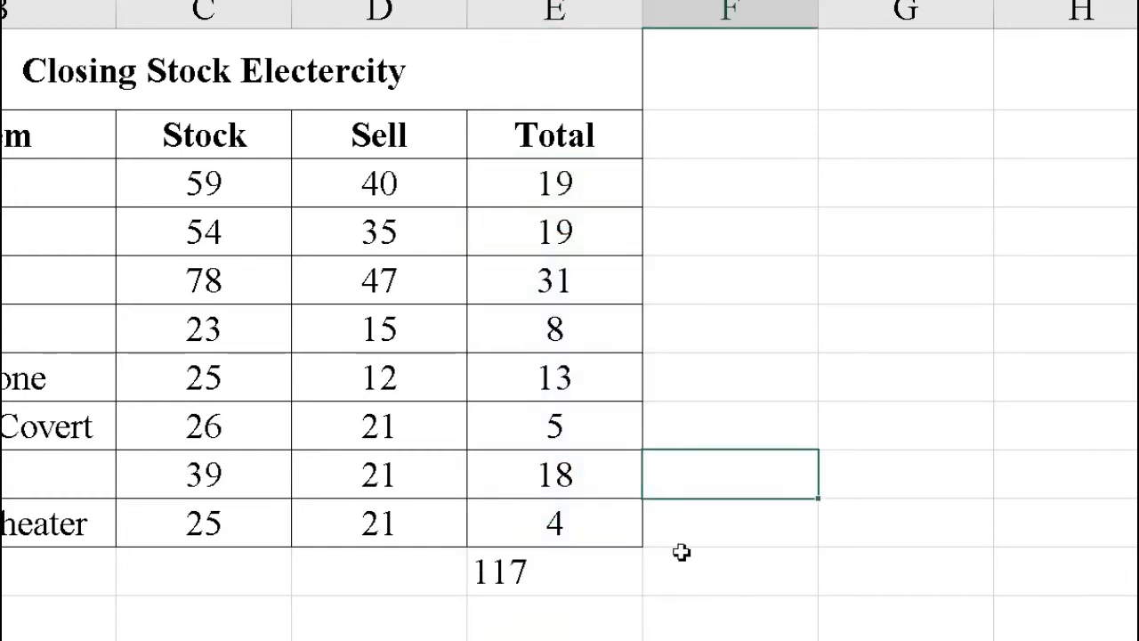
Center the grand total in E11 horizontally and make it bold.
left_click(590, 570)
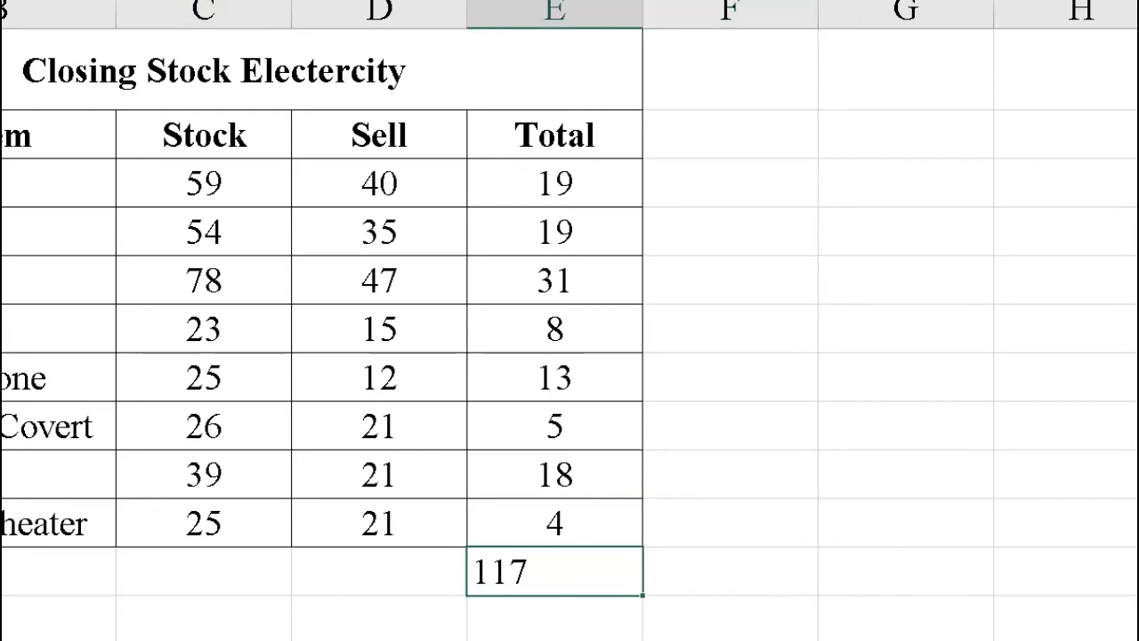
left_click(204, 2)
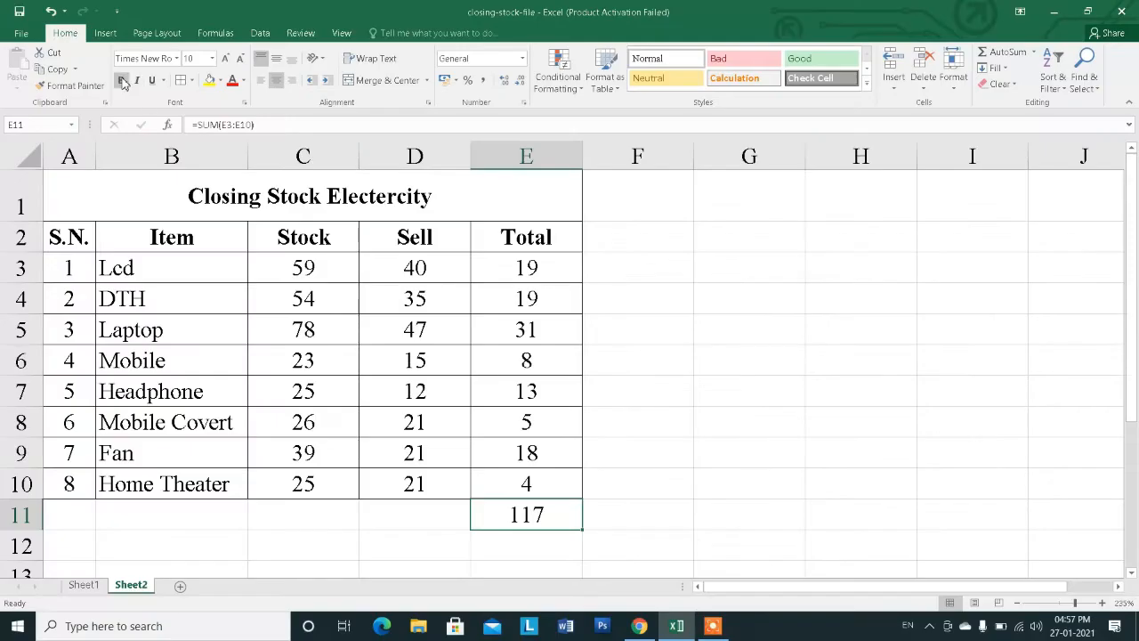
left_click(120, 80)
left_click(302, 267)
left_click_drag(438, 197, 415, 485)
left_click(213, 59)
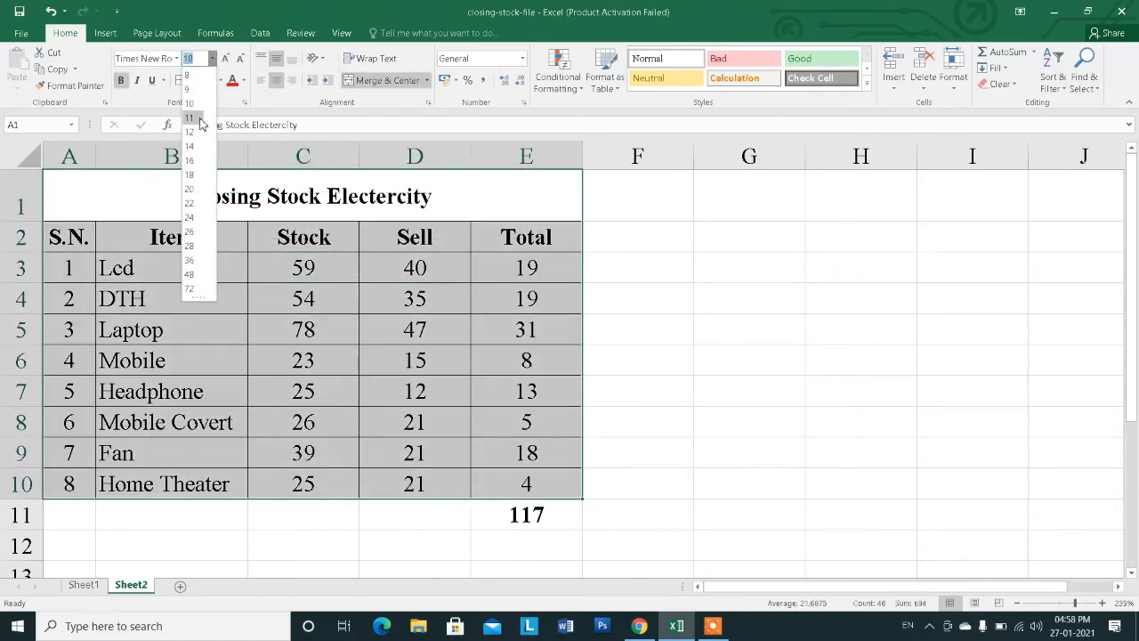
left_click(722, 302)
left_click(723, 302)
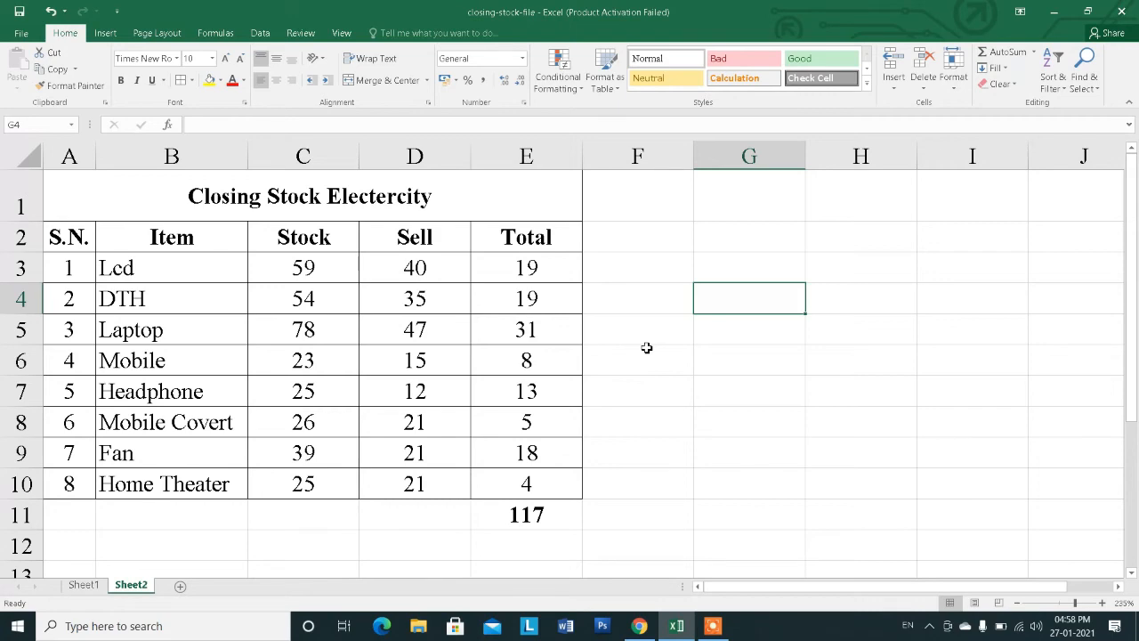
Apply All Borders to the whole table A1:E11, including the grand total row.
scroll(307, 517, "down", 2)
scroll(320, 480, "up", 2)
left_click_drag(511, 217, 522, 531)
left_click(523, 525)
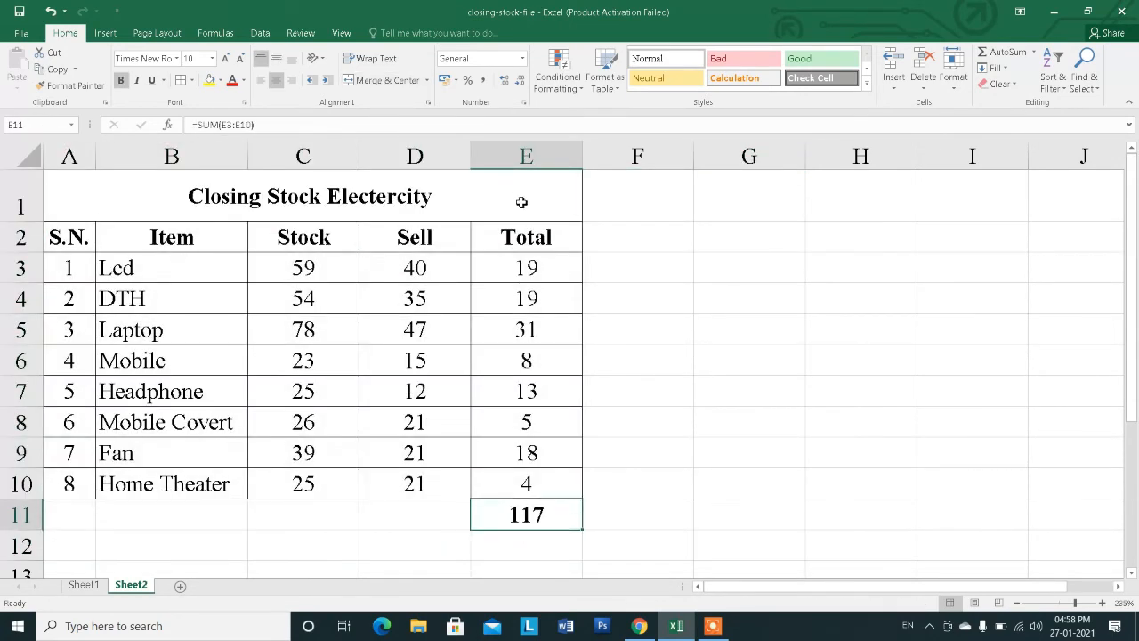
left_click_drag(521, 203, 541, 521)
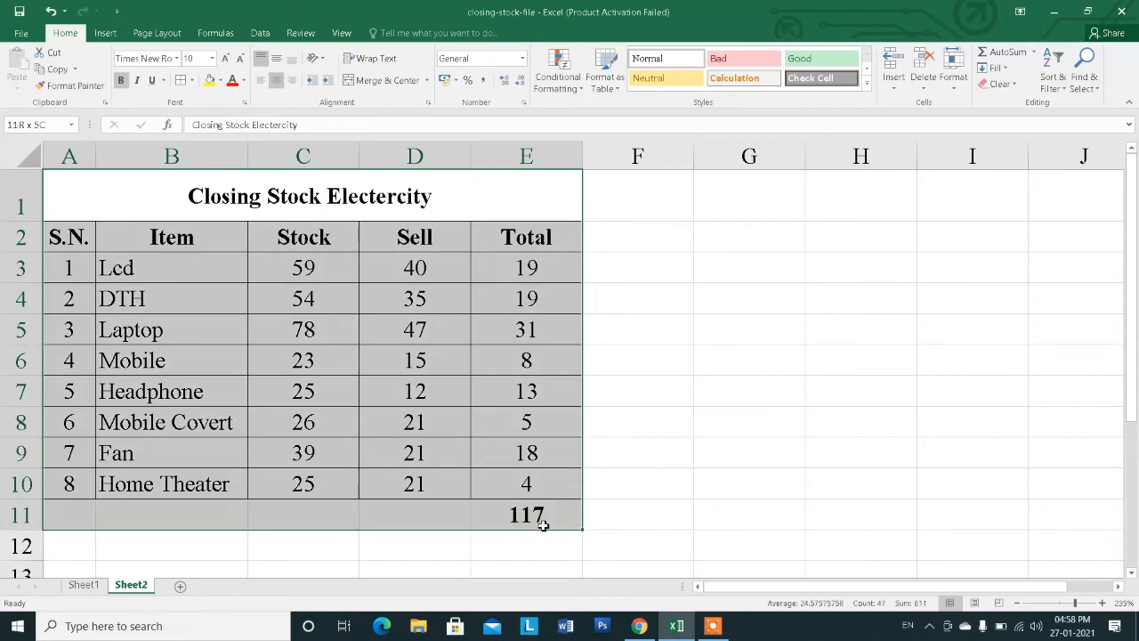
left_click(191, 80)
left_click(217, 210)
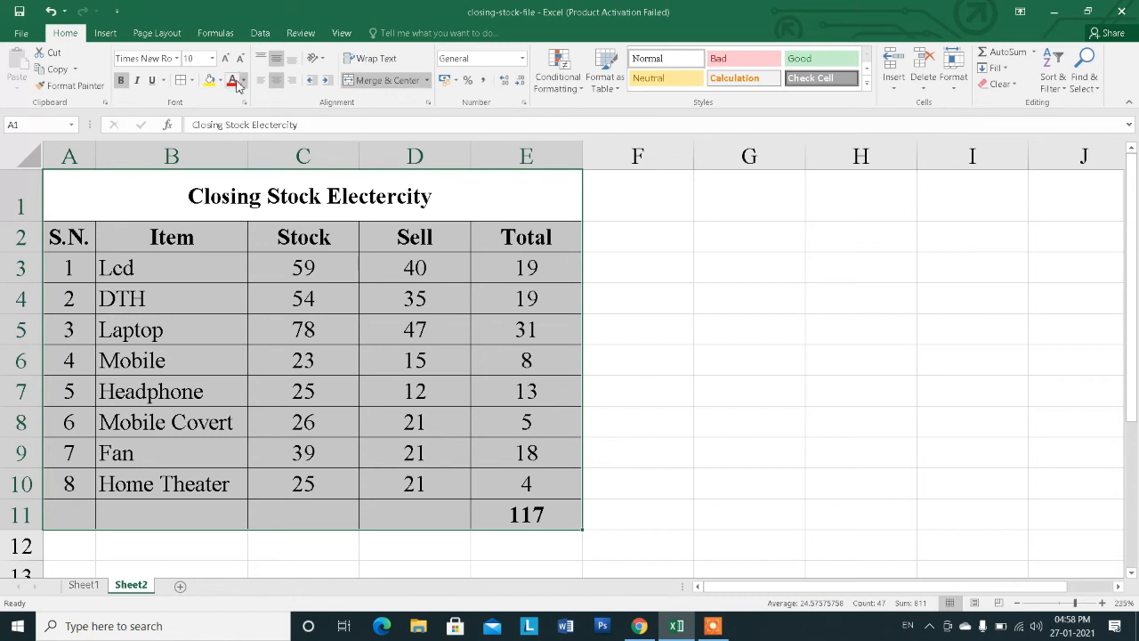
Examine the sheet in Page Break Preview, check the custom views, and return to Normal view.
left_click(350, 38)
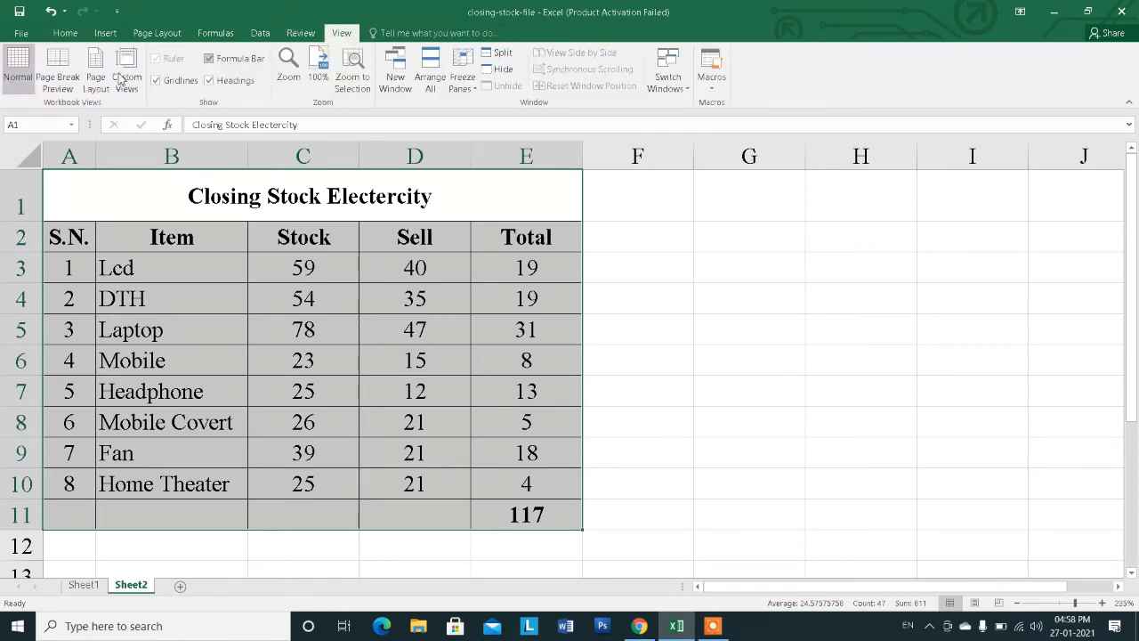
left_click(57, 82)
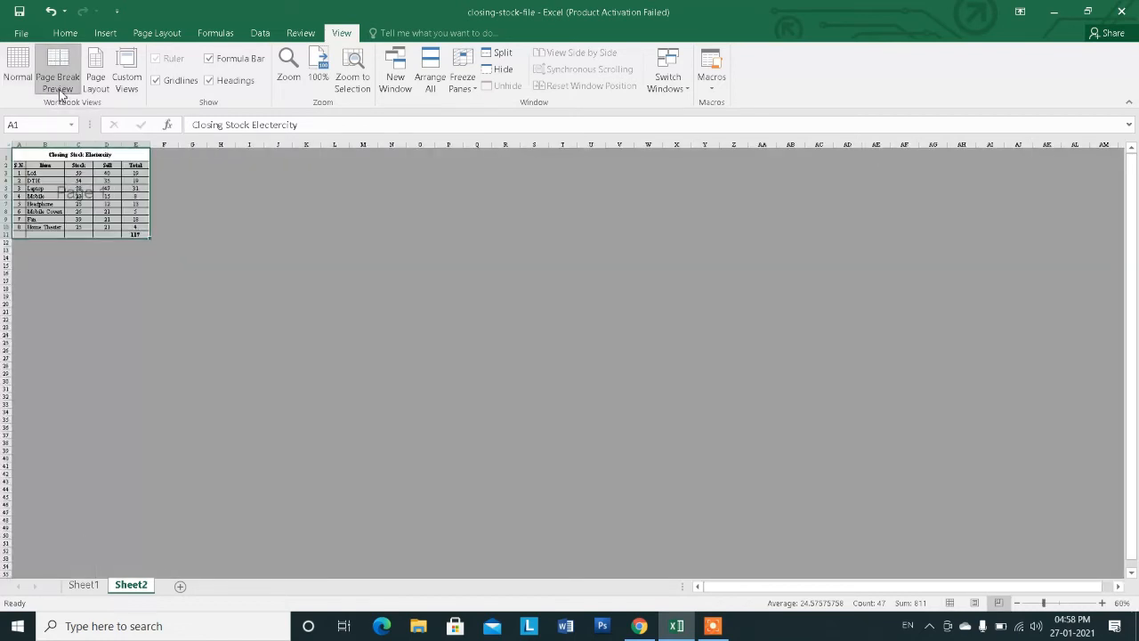
left_click(109, 264)
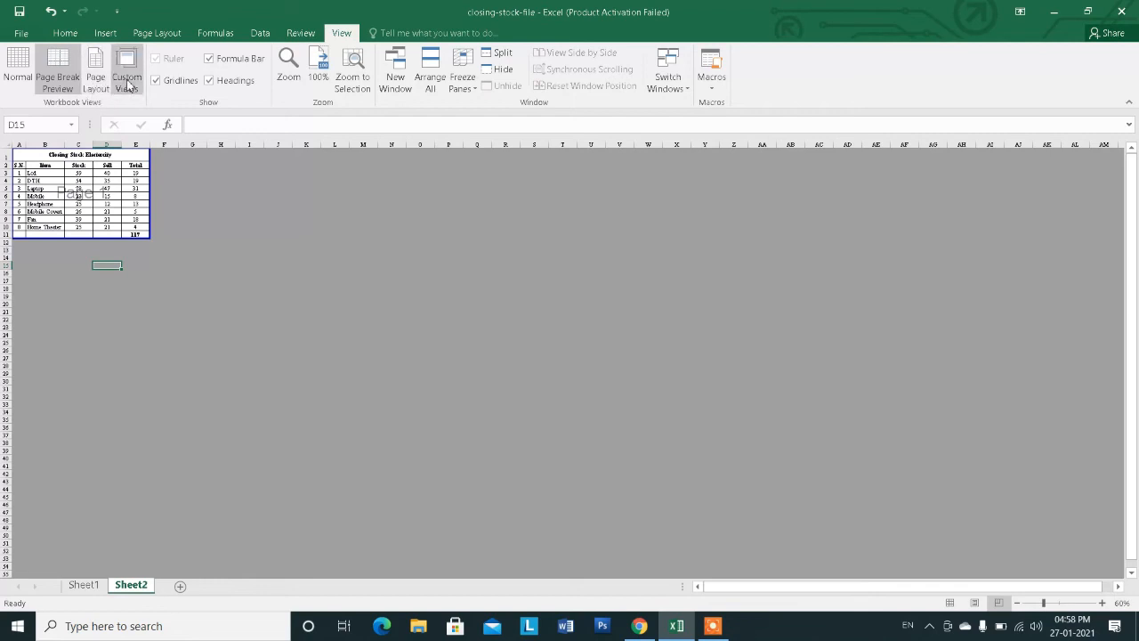
left_click(127, 85)
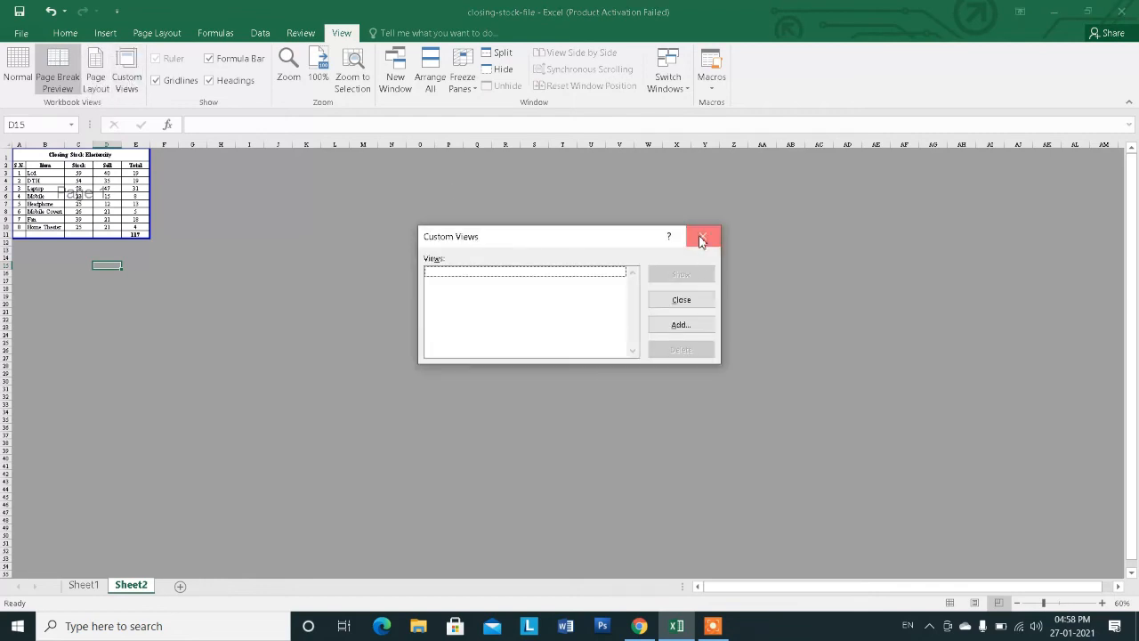
left_click(701, 239)
left_click(18, 67)
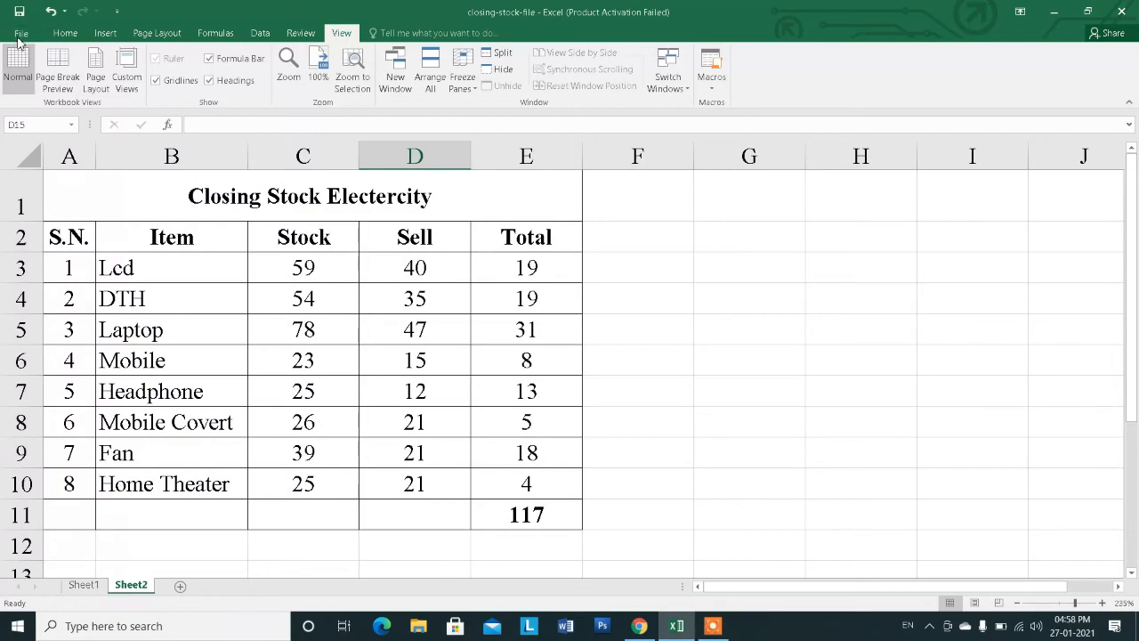
Add Print Preview and Print to the Quick Access Toolbar and use it to preview the printed sheet.
key("alt+f")
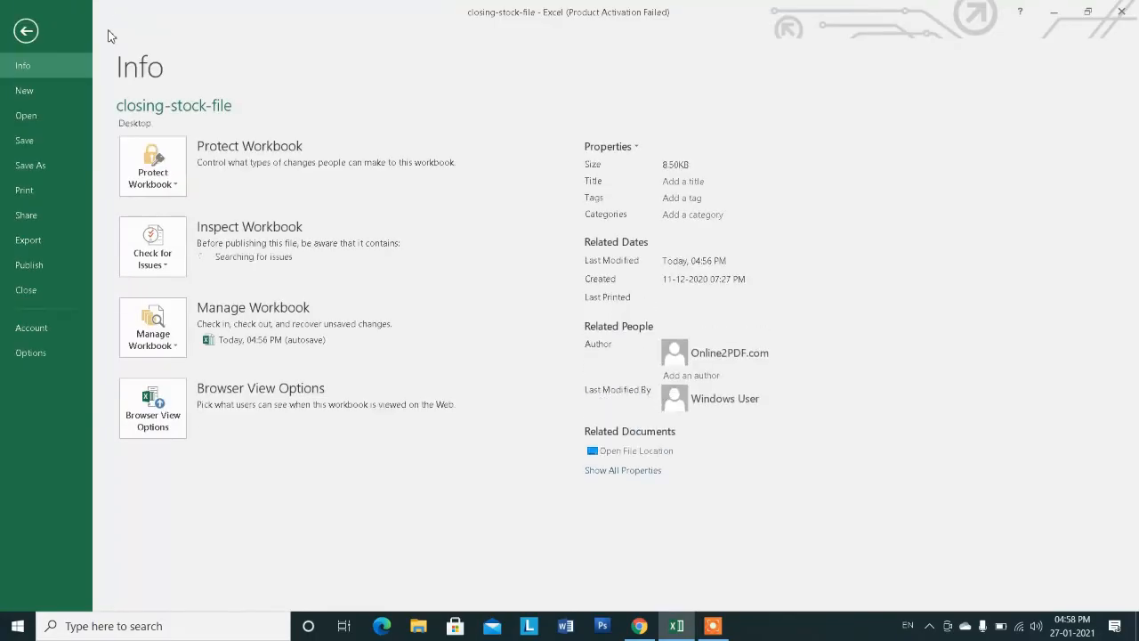
left_click(25, 30)
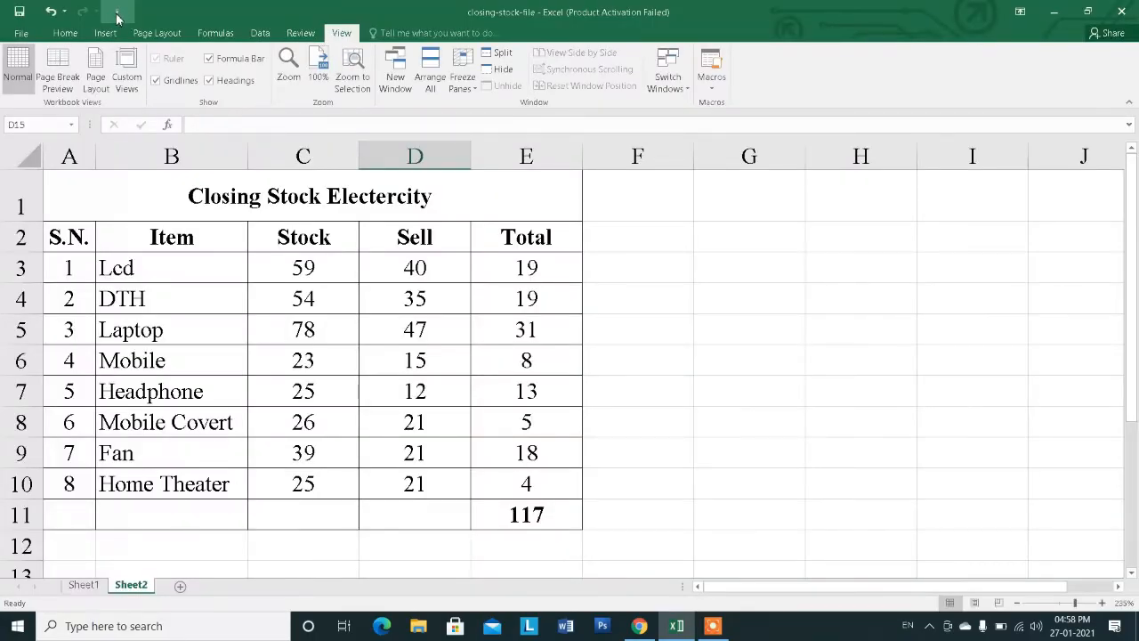
left_click(117, 12)
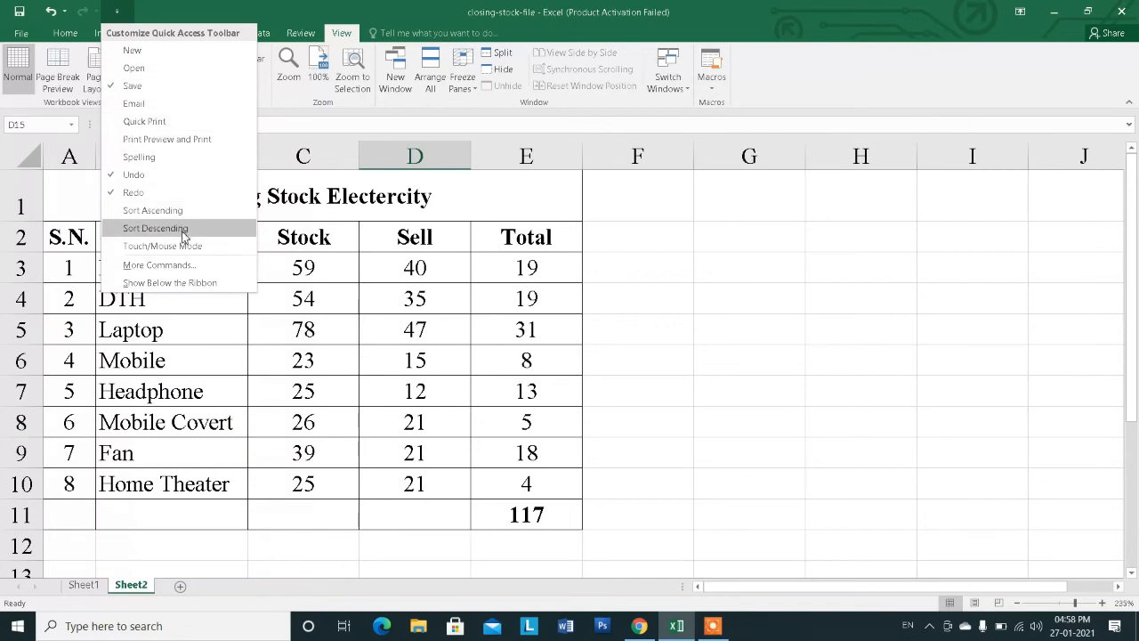
left_click(169, 140)
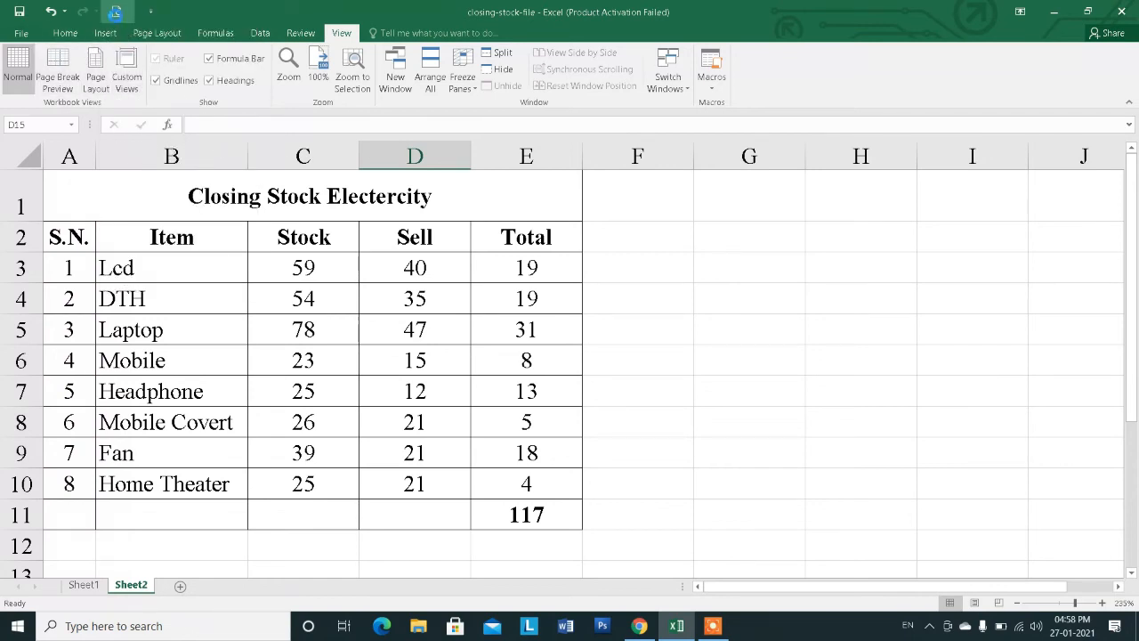
left_click(114, 11)
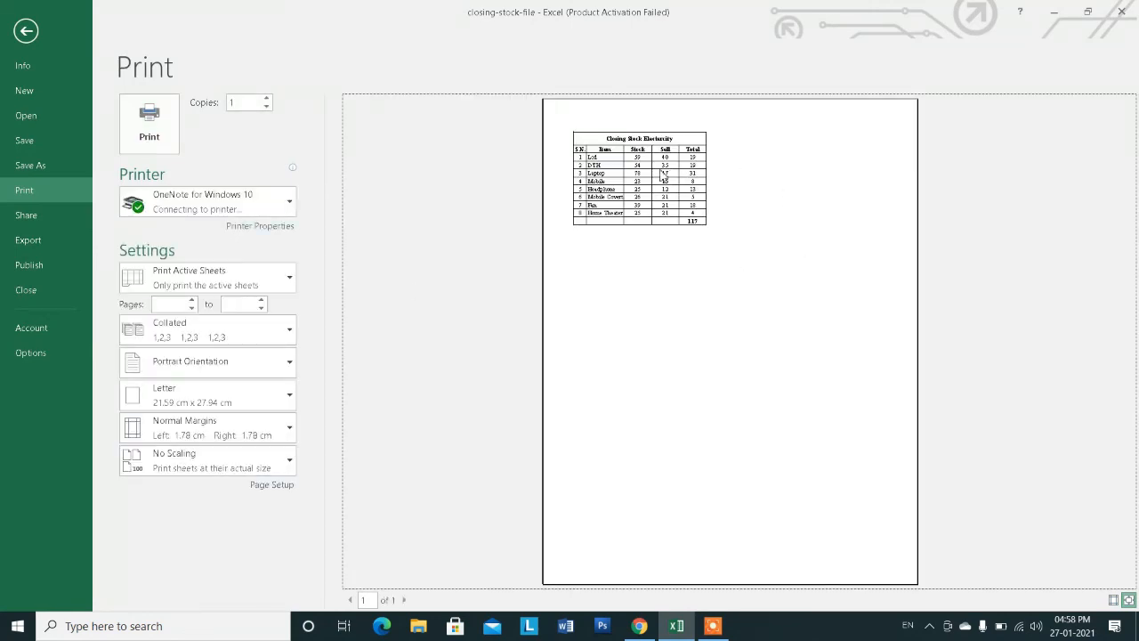
left_click(28, 30)
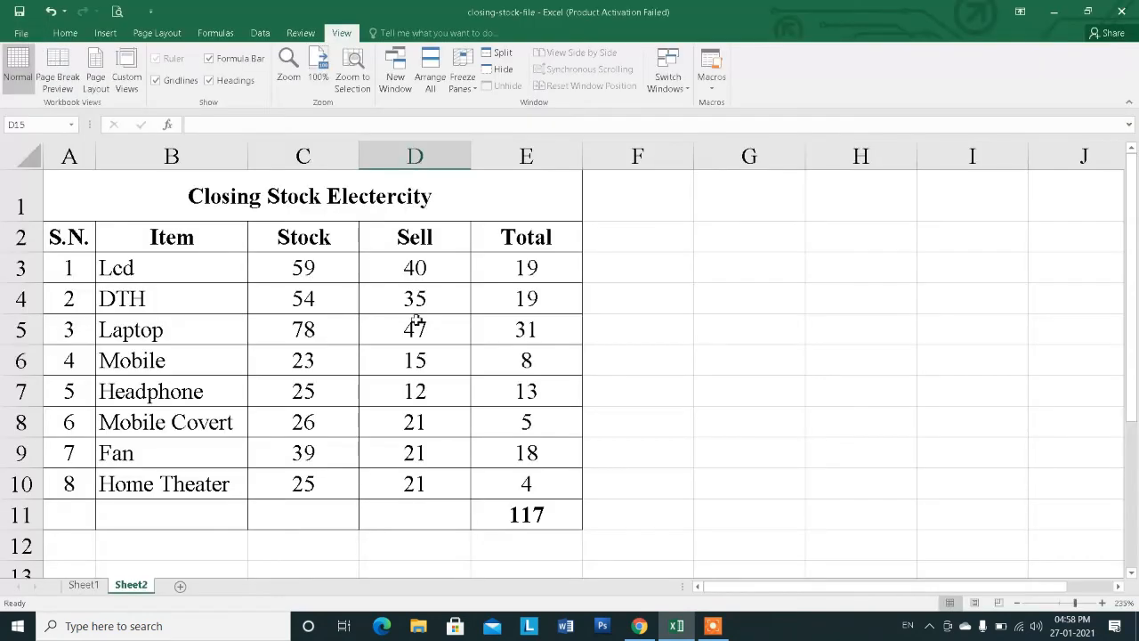
Set the font size of the whole table A1:E11 to 16.
left_click_drag(450, 189, 491, 514)
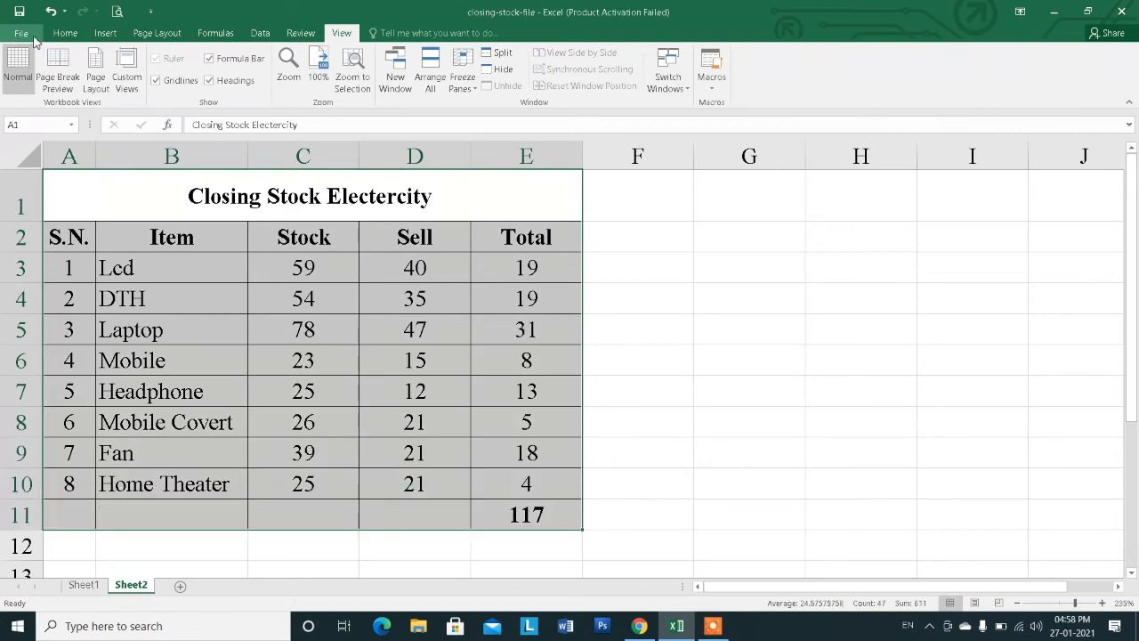
left_click(20, 33)
left_click(27, 32)
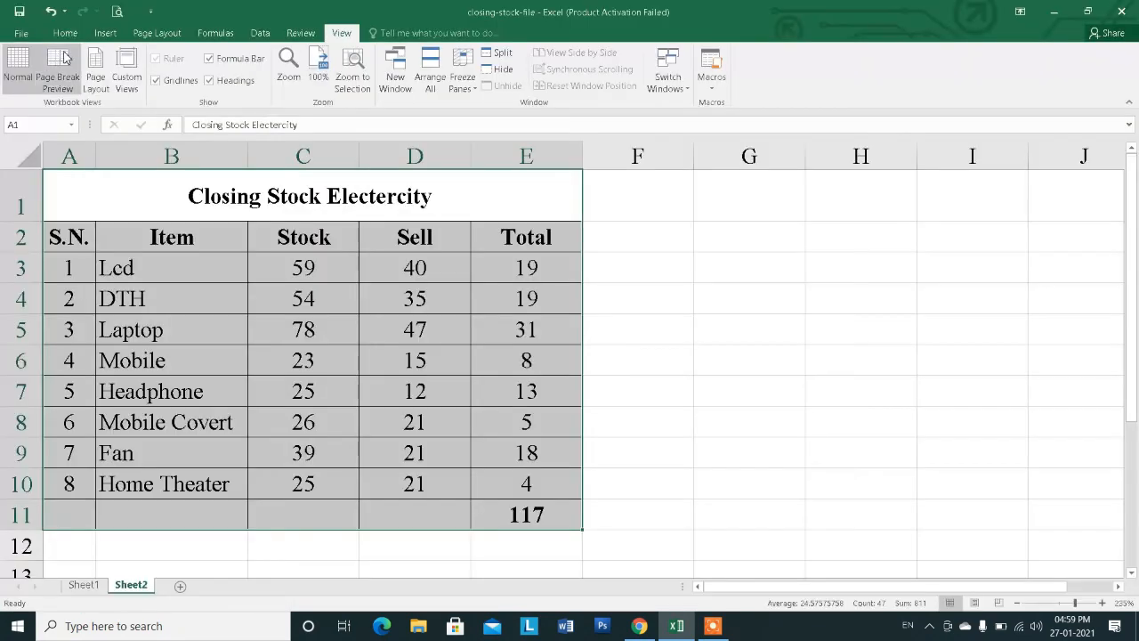
left_click(65, 32)
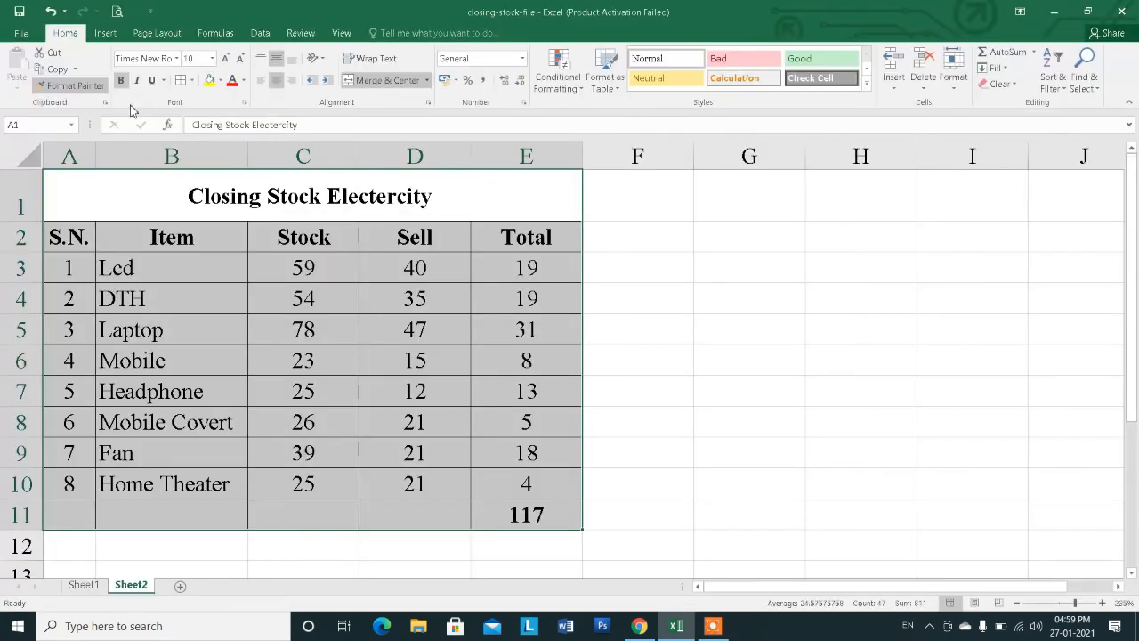
left_click(211, 58)
left_click(196, 160)
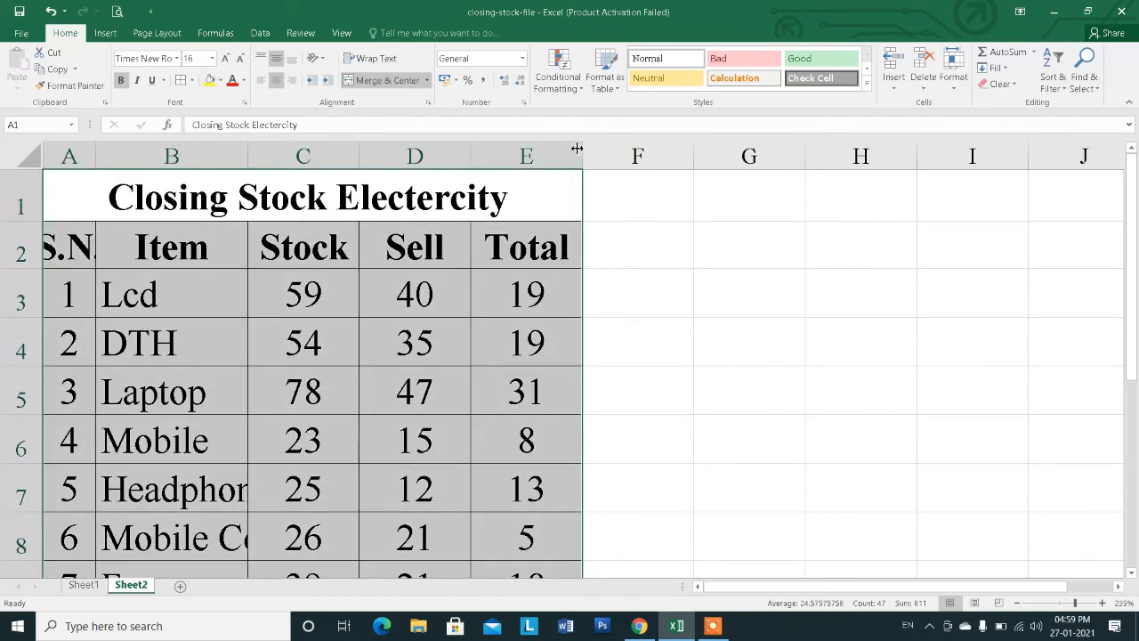
Narrow the Total and Sell columns and check the table in the print preview.
left_click_drag(576, 148, 571, 149)
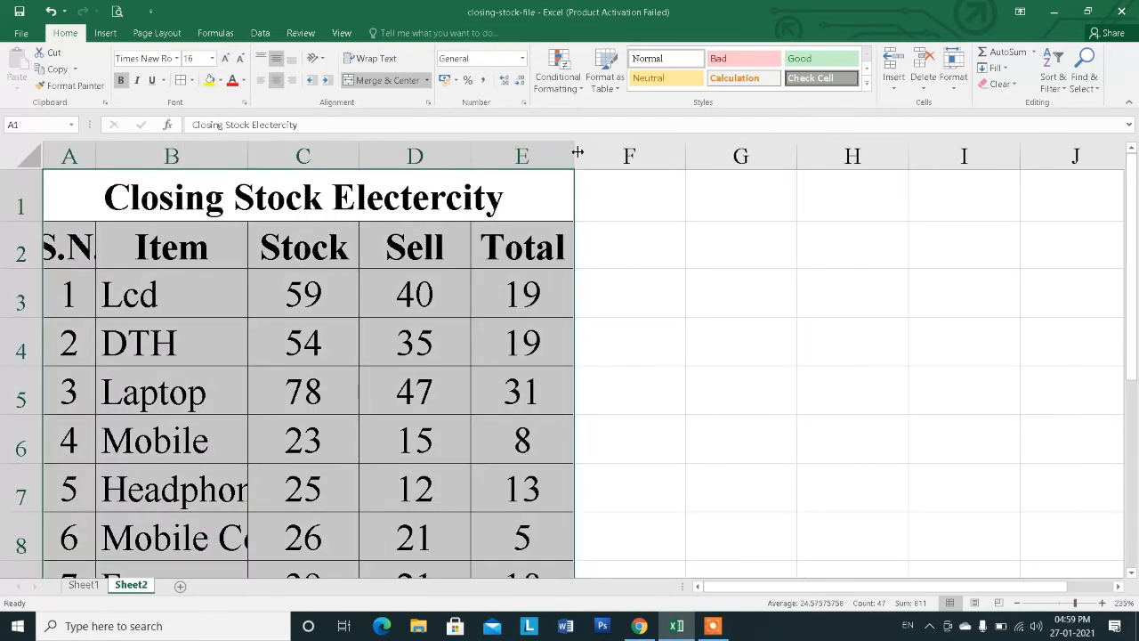
left_click_drag(472, 152, 435, 152)
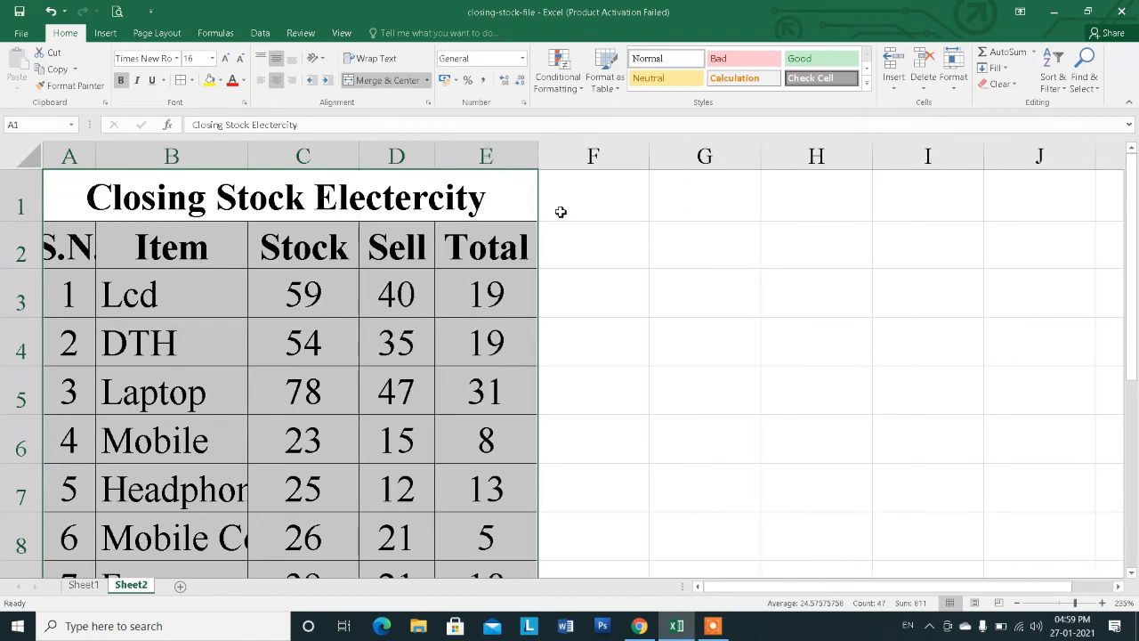
scroll(593, 239, "down", 2)
left_click(644, 258)
scroll(628, 284, "up", 2)
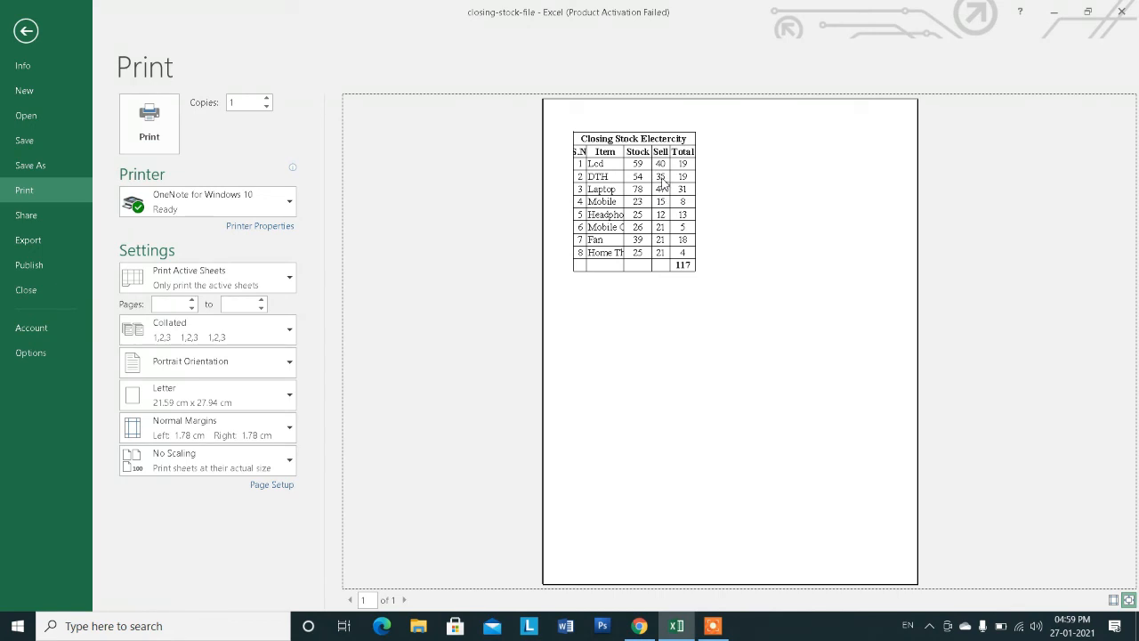
key("Escape")
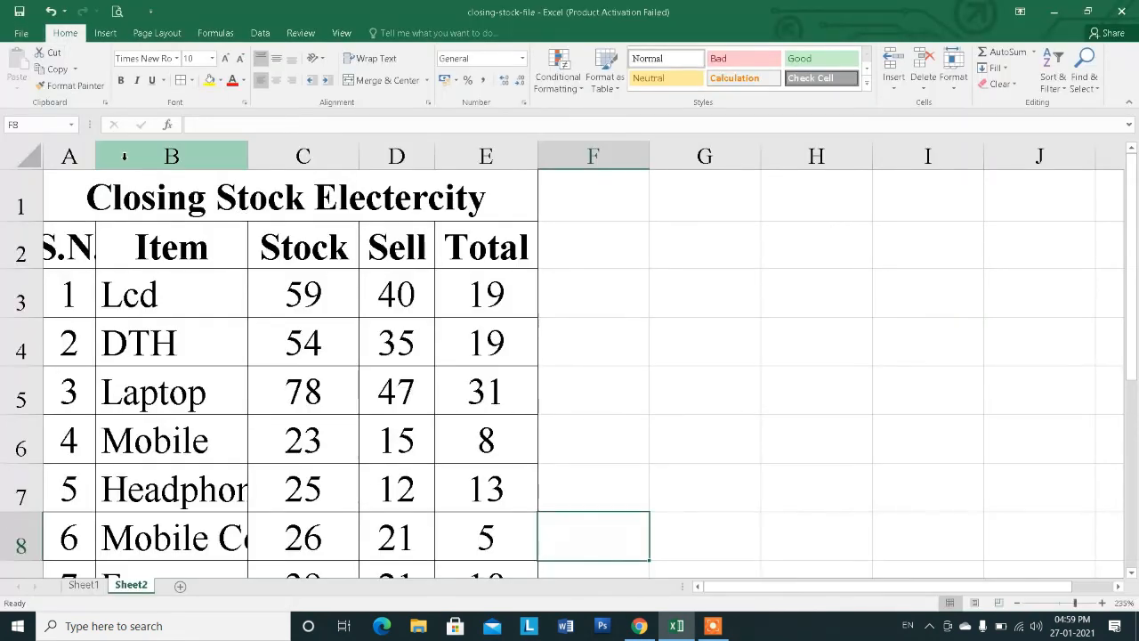
Widen the S.N. and Item columns to fit their full text and slightly narrow the Stock column.
left_click_drag(95, 156, 125, 155)
scroll(482, 241, "down", 2)
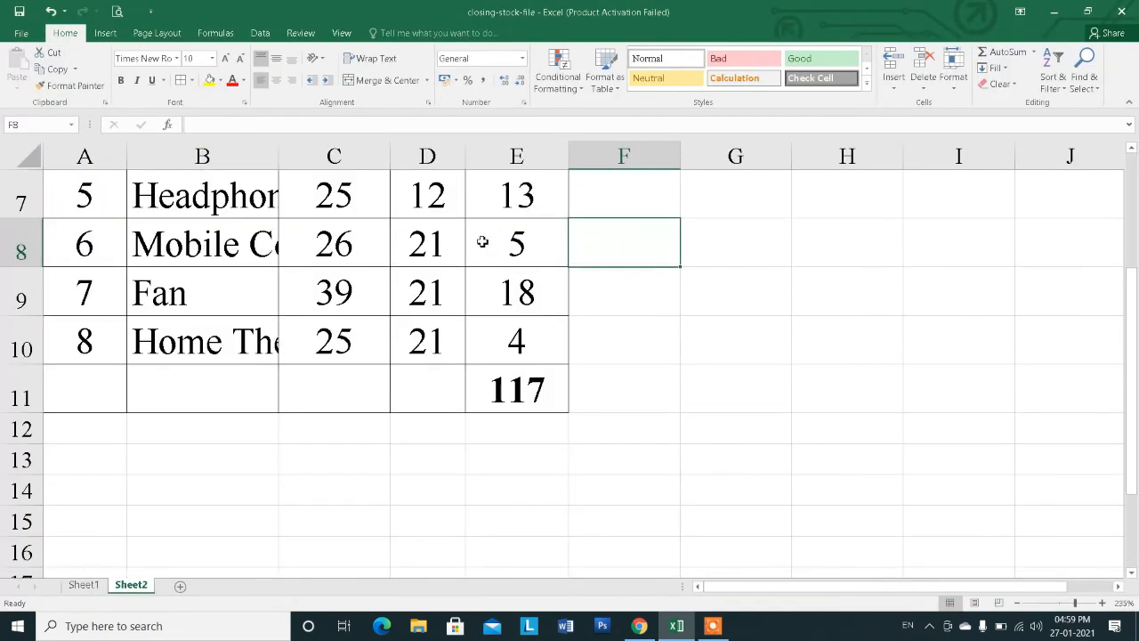
scroll(482, 242, "up", 2)
left_click_drag(279, 156, 366, 156)
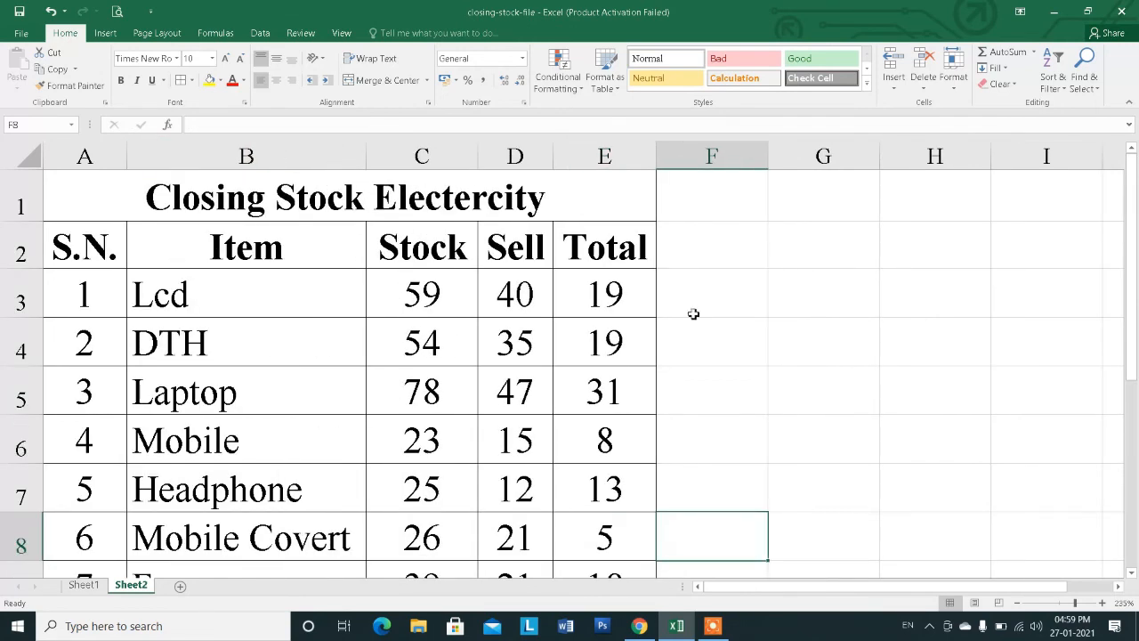
scroll(771, 338, "down", 2)
scroll(770, 341, "up", 2)
left_click_drag(477, 157, 472, 157)
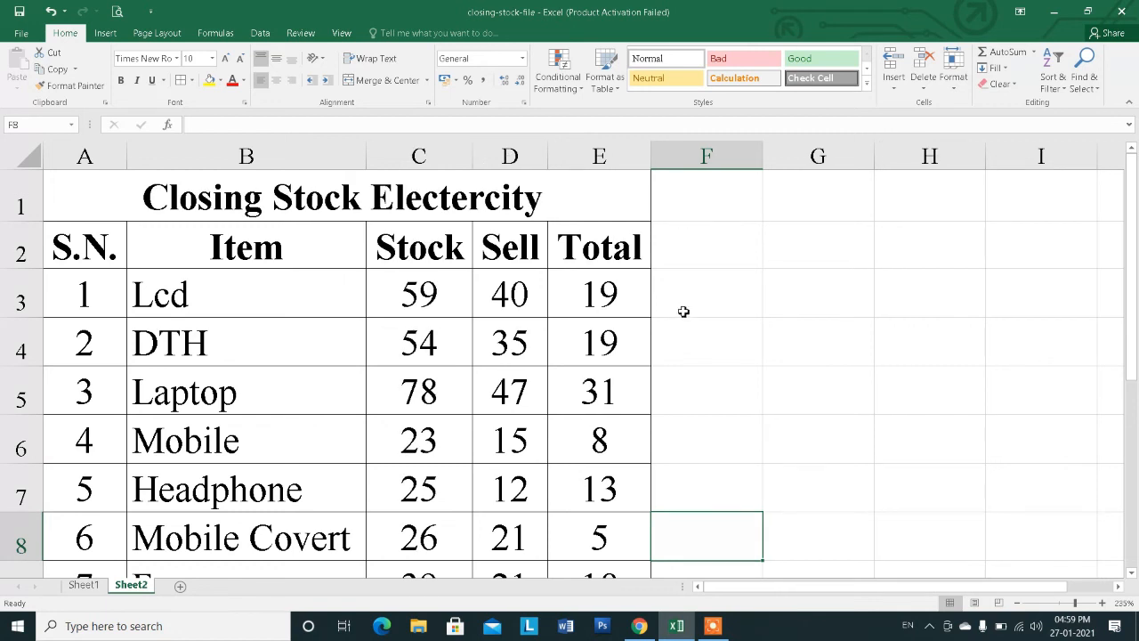
scroll(682, 310, "down", 2)
Check the resized table in the print preview and review all its rows on the sheet.
left_click(117, 12)
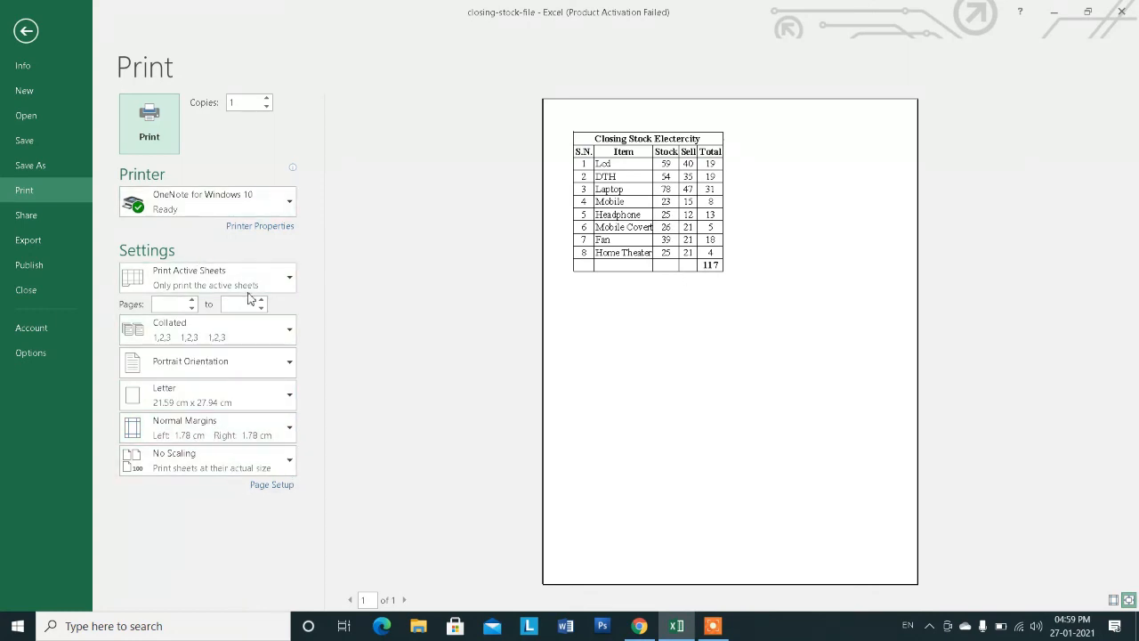
left_click(27, 36)
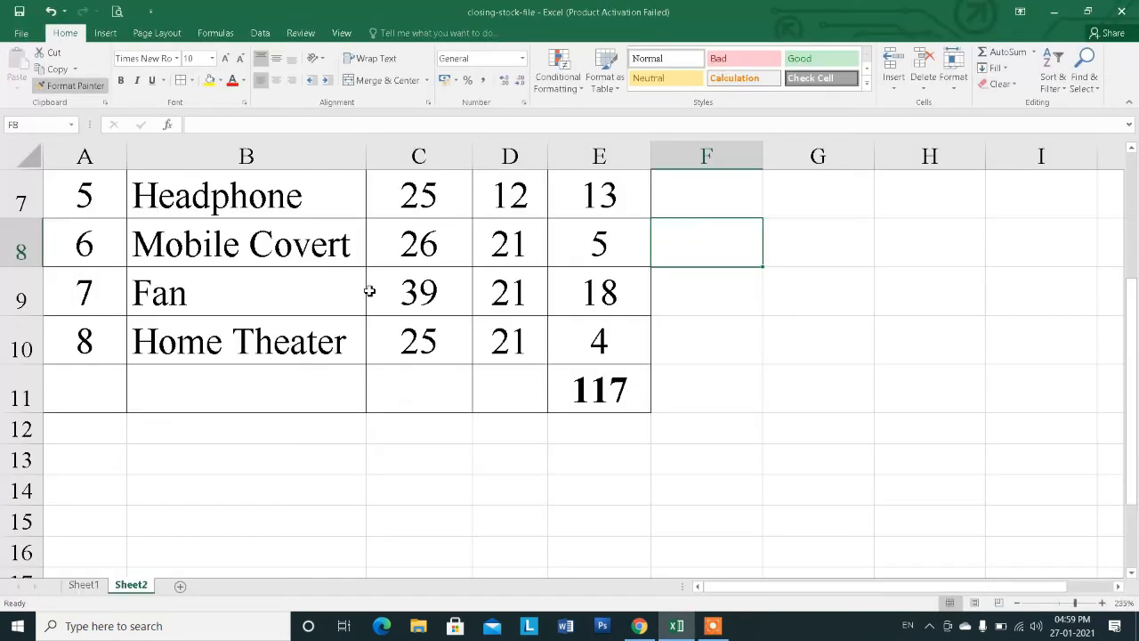
scroll(437, 346, "up", 3)
scroll(626, 261, "down", 3)
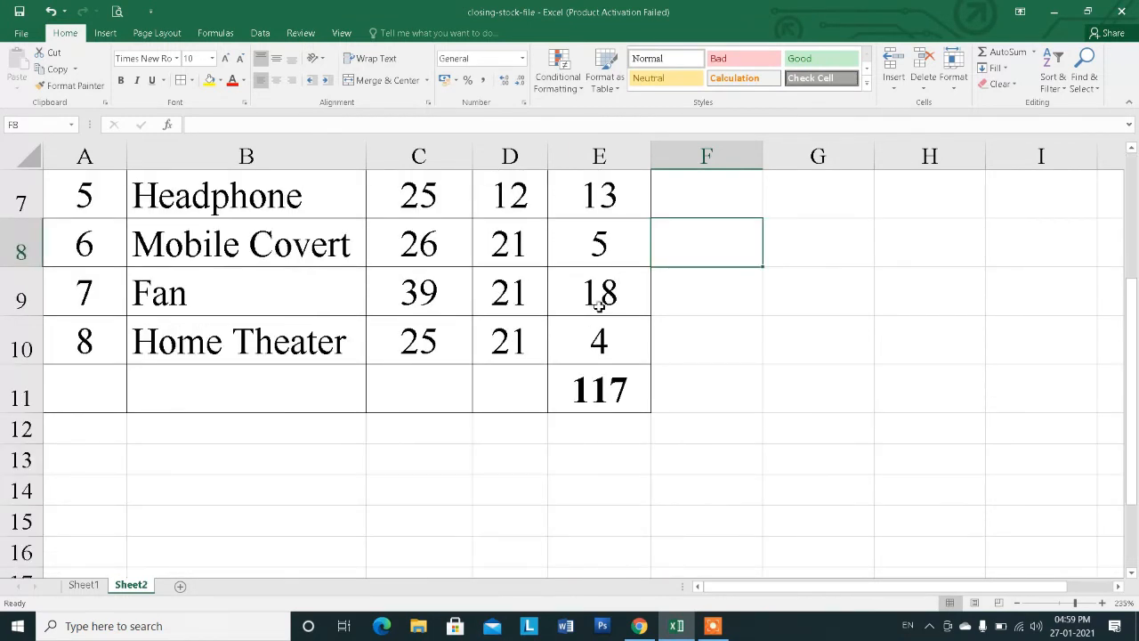
scroll(599, 305, "up", 2)
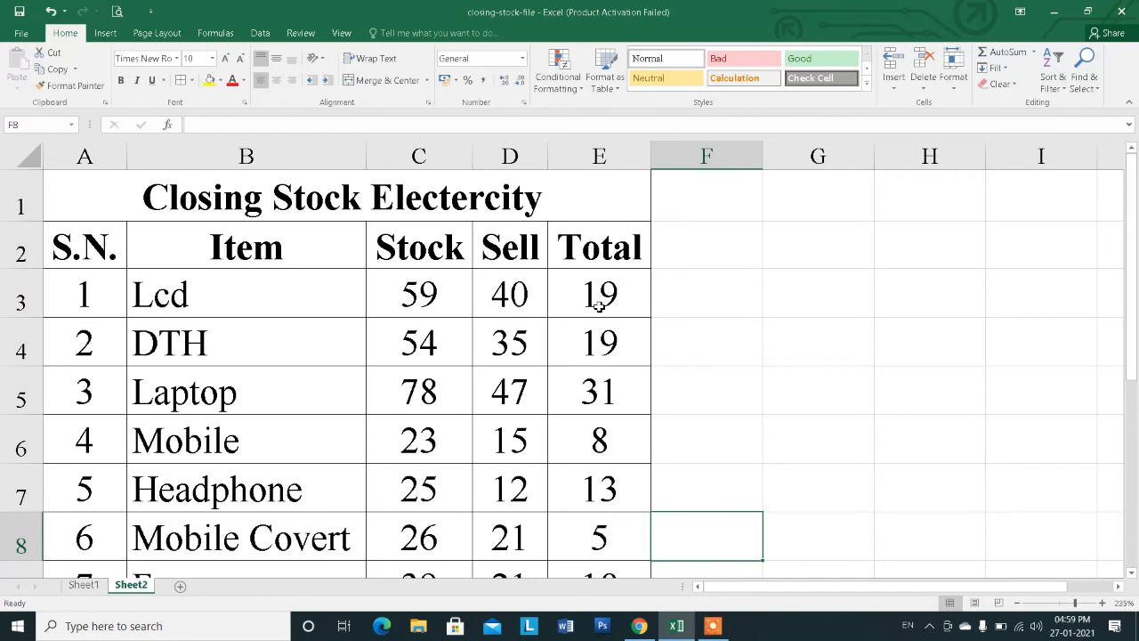